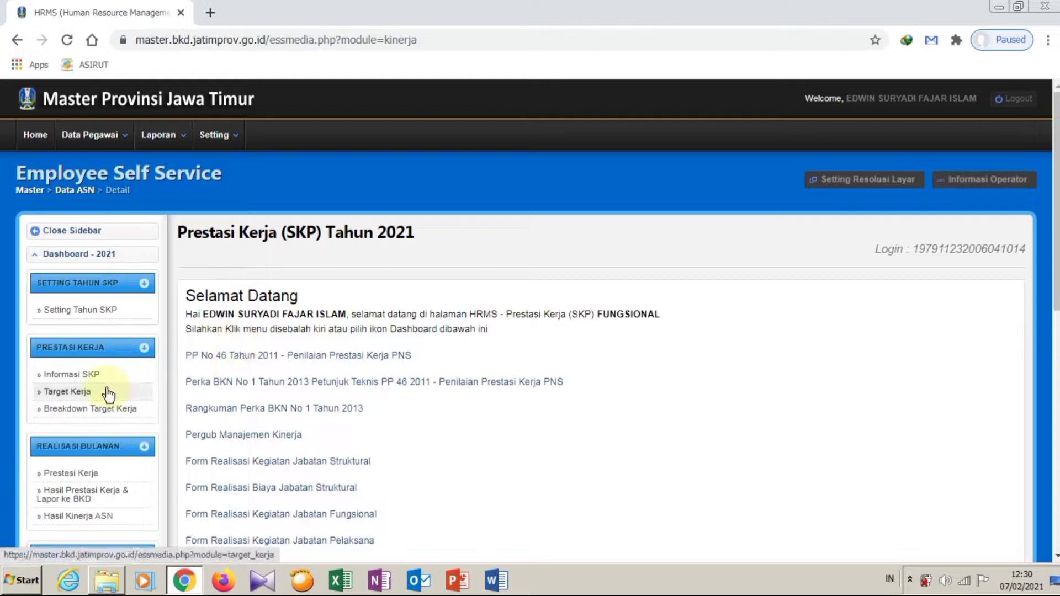
# Step: Open the Target Kerja page for 2021 and start adding a new Unsur Utama activity
pyautogui.click(90, 395)
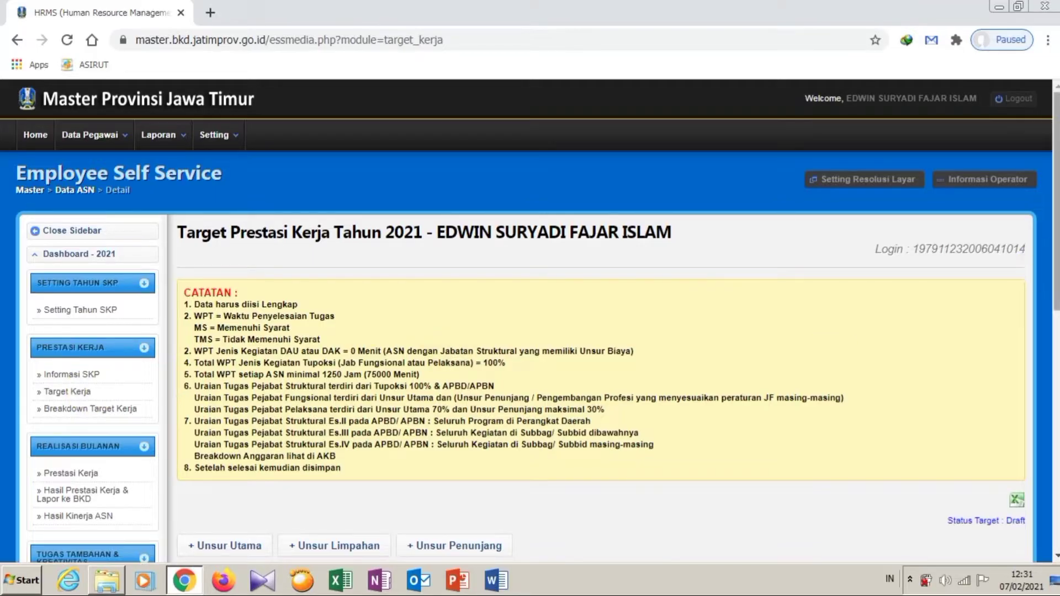
pyautogui.moveTo(1052, 252); pyautogui.dragTo(1041, 360)
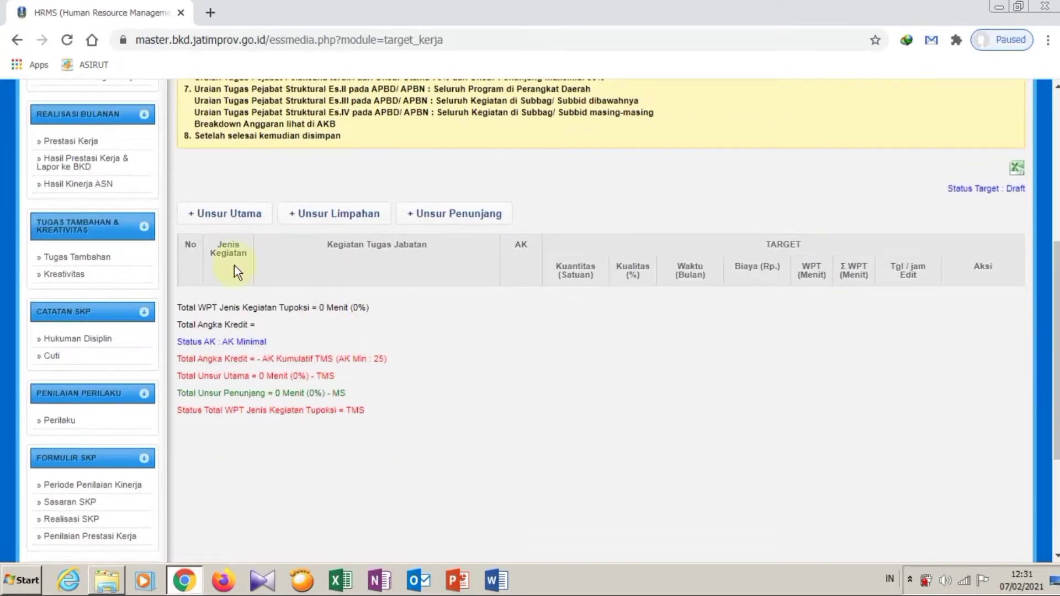
pyautogui.click(241, 209)
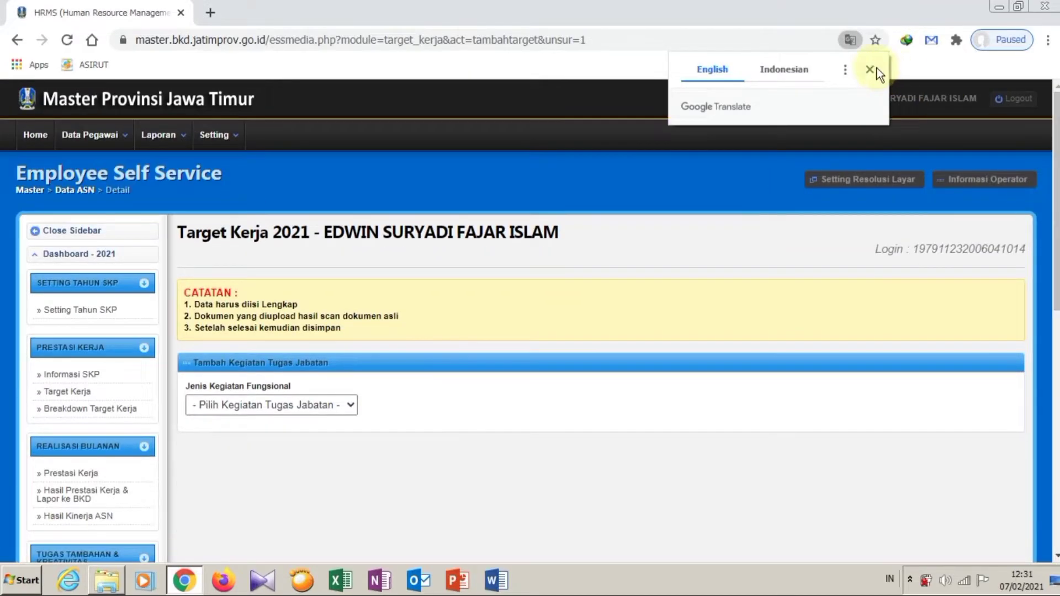
pyautogui.click(874, 69)
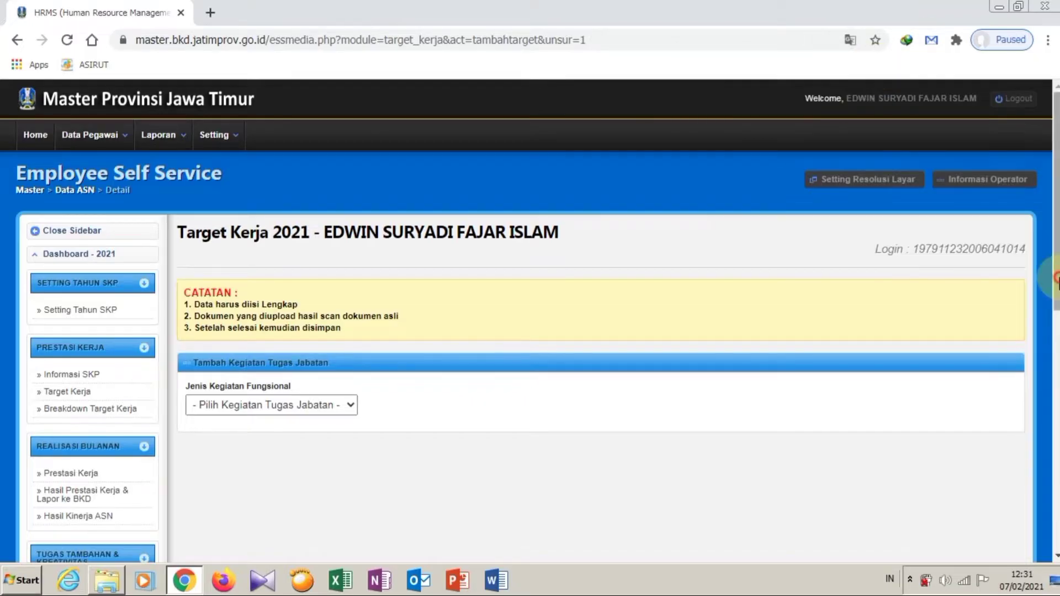
pyautogui.moveTo(1056, 279); pyautogui.dragTo(1056, 331)
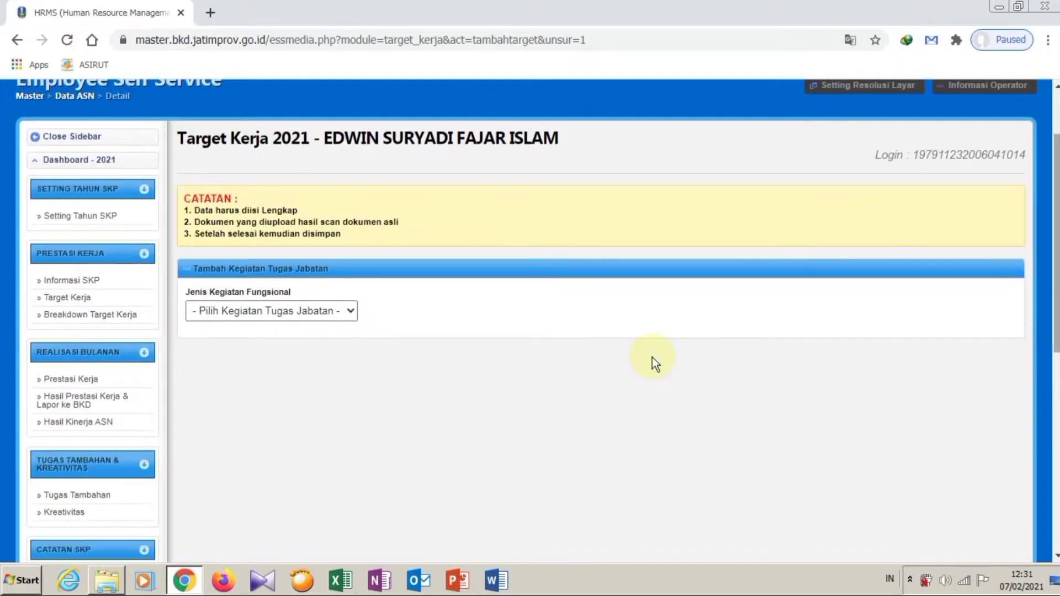
# Step: Switch to the file manager and examine last year's SKP information in 1.jpg and the work target table in 2.jpg
pyautogui.click(109, 581)
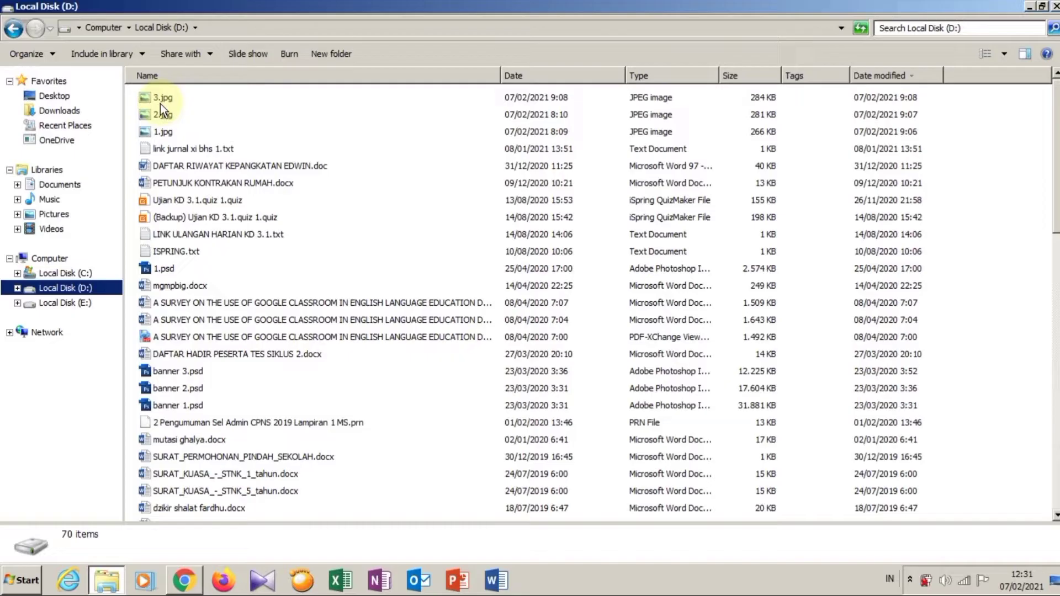
pyautogui.doubleClick(154, 131)
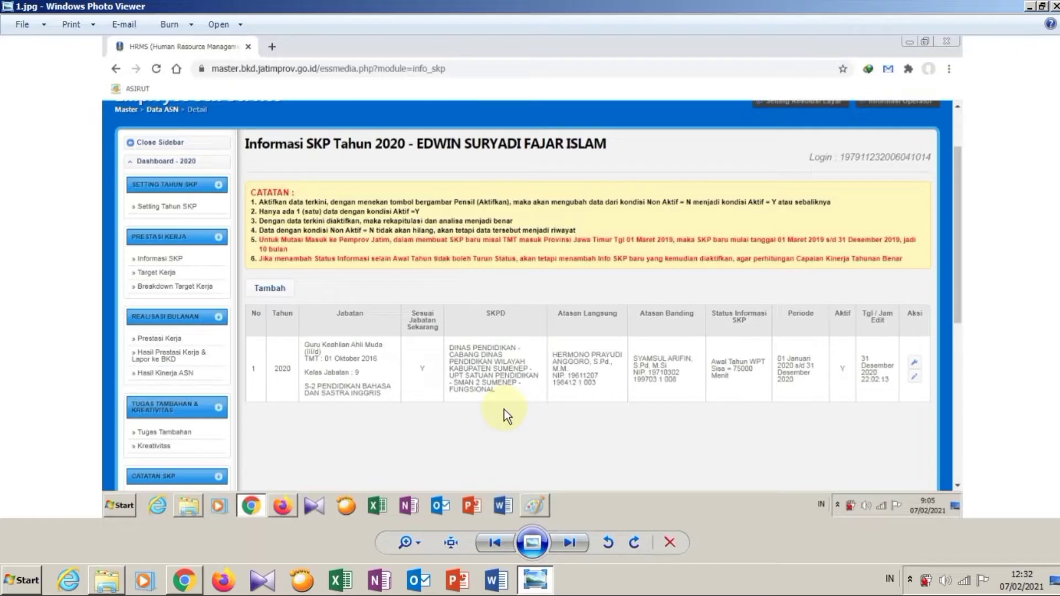
pyautogui.press('Right')
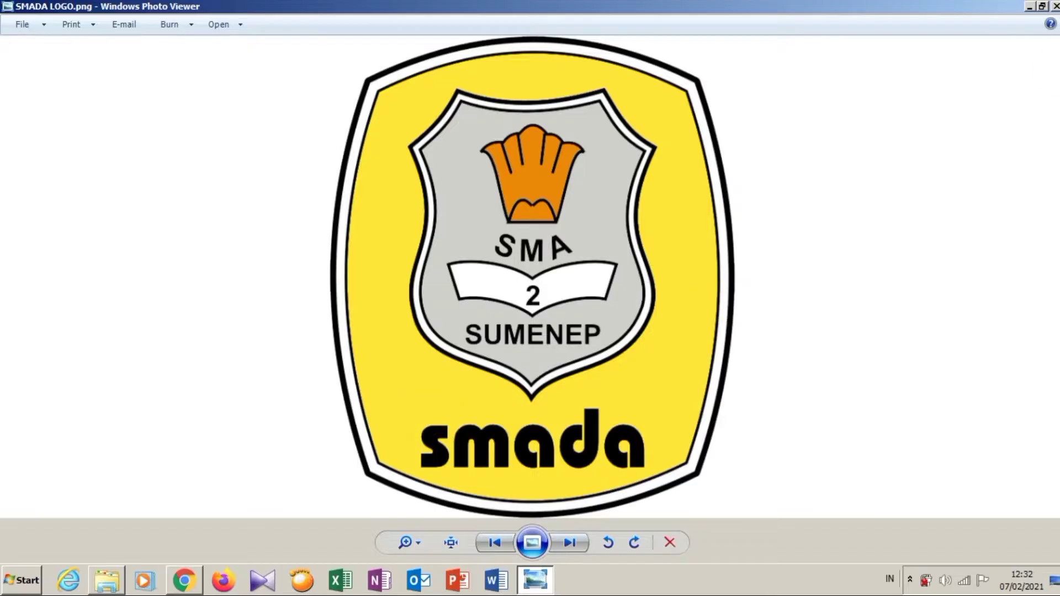
pyautogui.click(1056, 6)
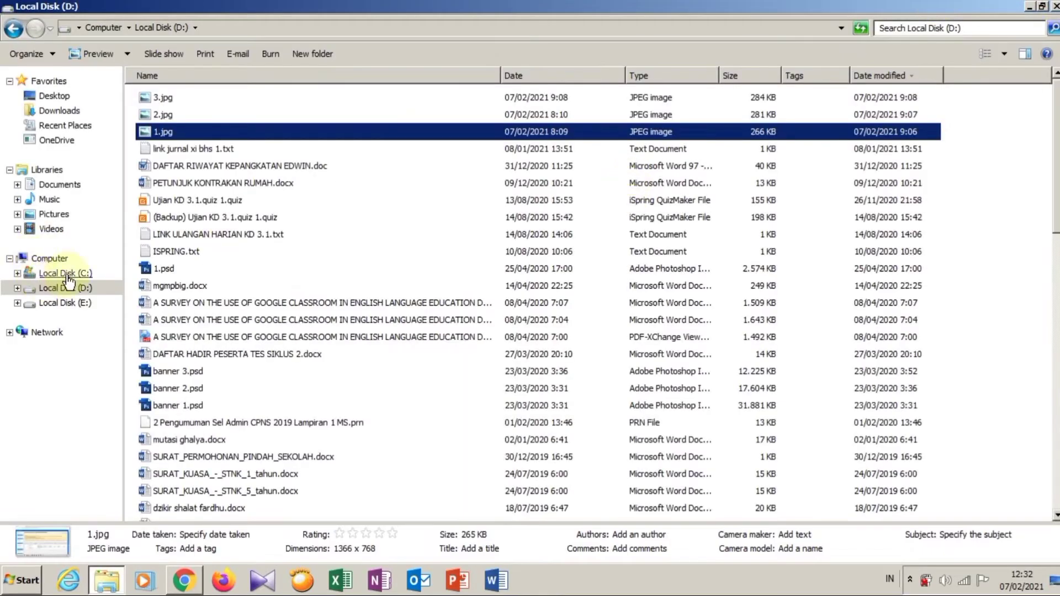
pyautogui.doubleClick(167, 116)
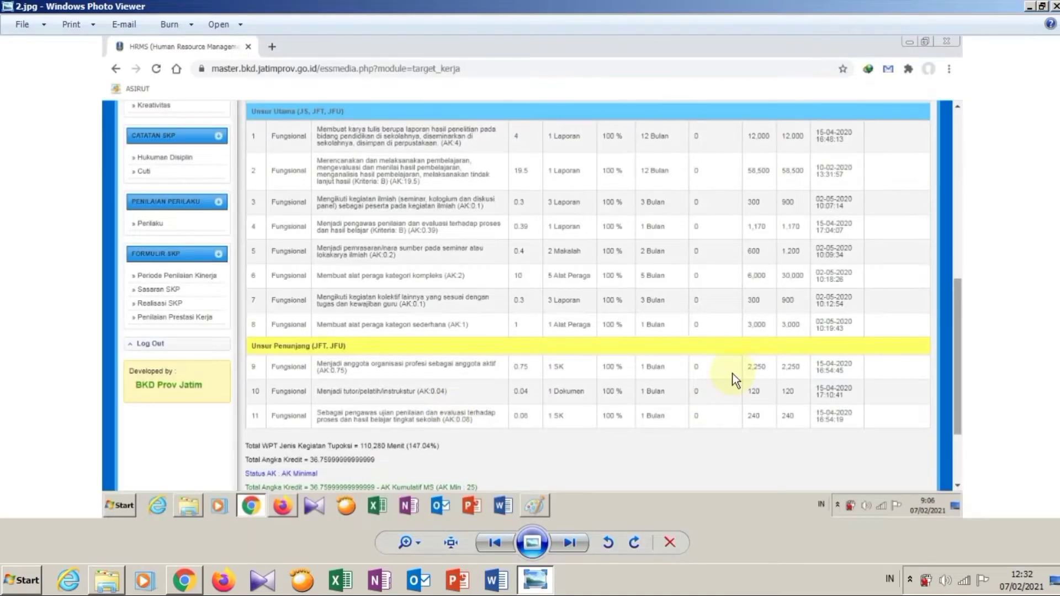
pyautogui.scroll(4, 732, 373)
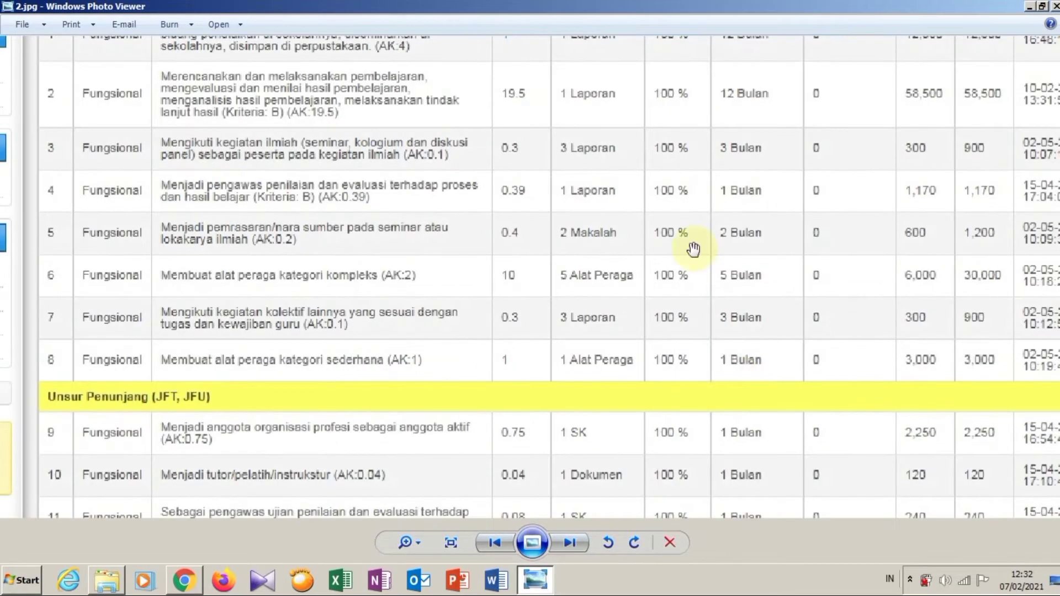
pyautogui.moveTo(694, 249); pyautogui.dragTo(682, 381)
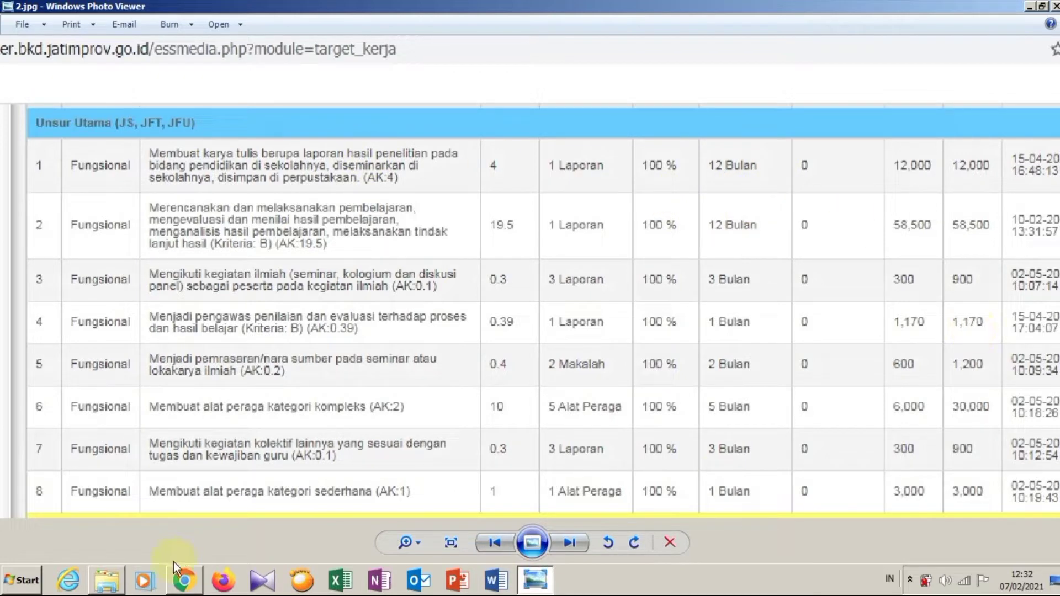
# Step: Switch back to Chrome and set Jenis Kegiatan Fungsional to 4 - Fungsional
pyautogui.click(184, 579)
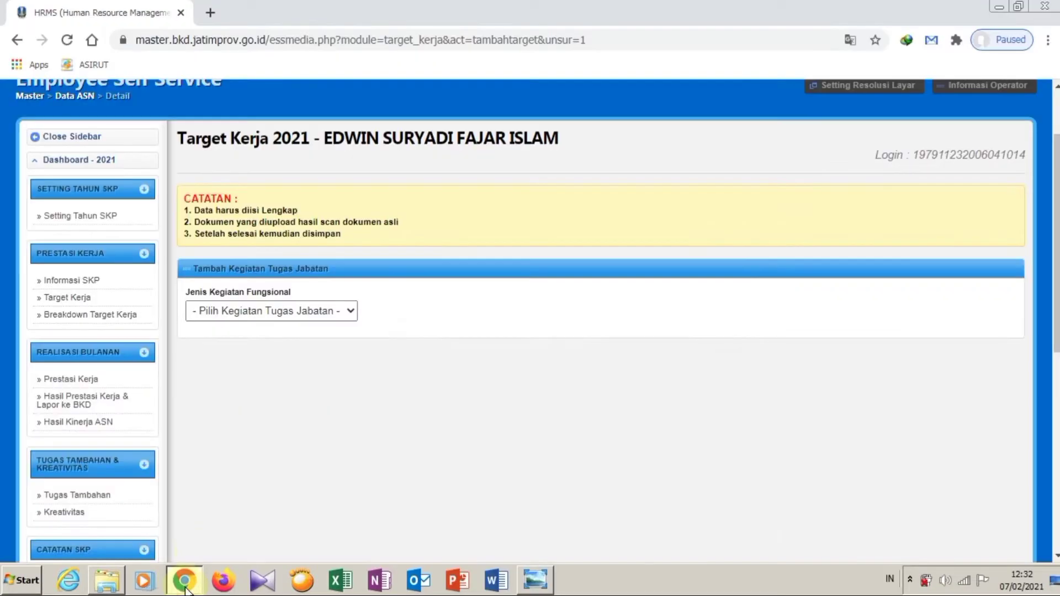
pyautogui.click(351, 310)
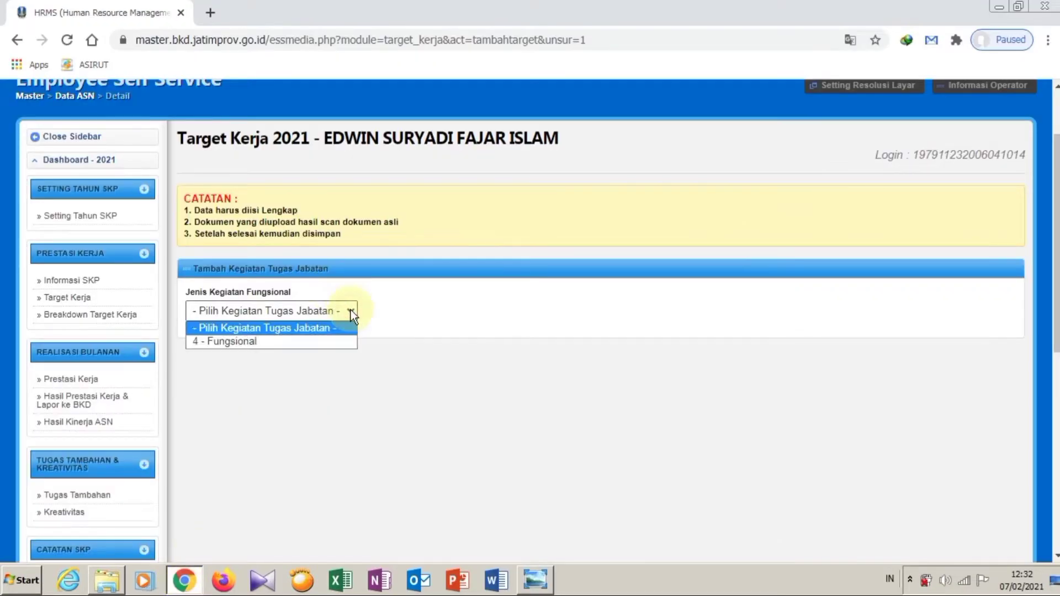
pyautogui.click(328, 342)
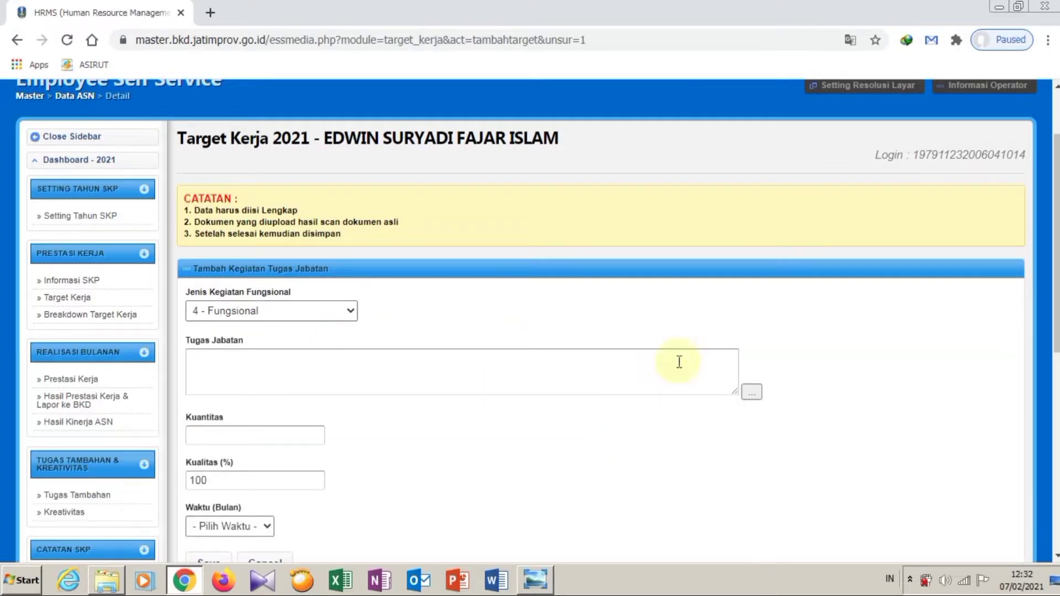
# Step: Search the Tugas Jabatan descriptions for "karya tulis" and choose 77575, the research report seminared at school and kept in the library
pyautogui.scroll(-1, 1055, 345)
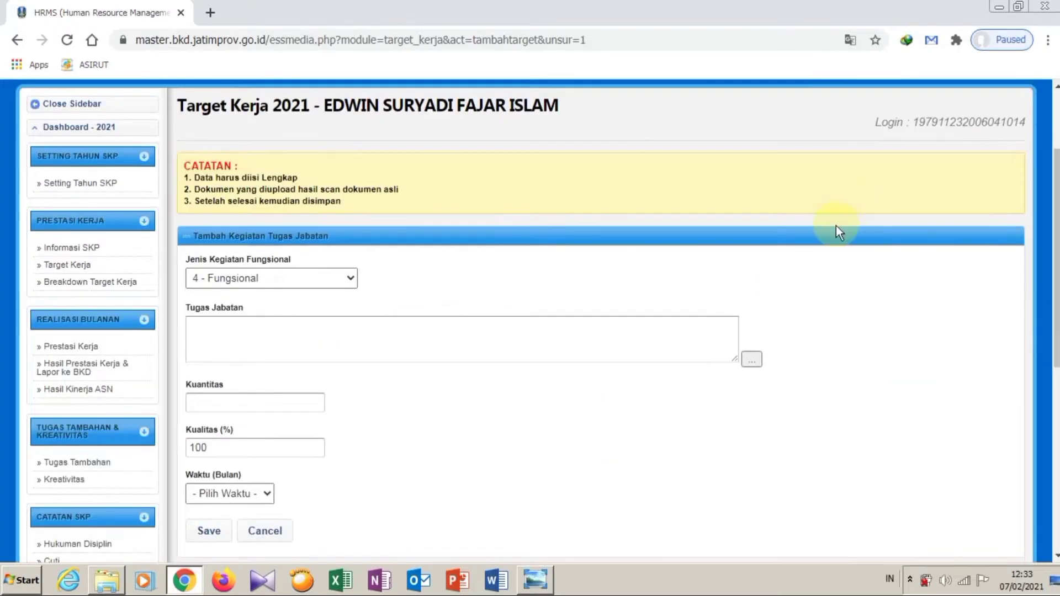
pyautogui.click(751, 360)
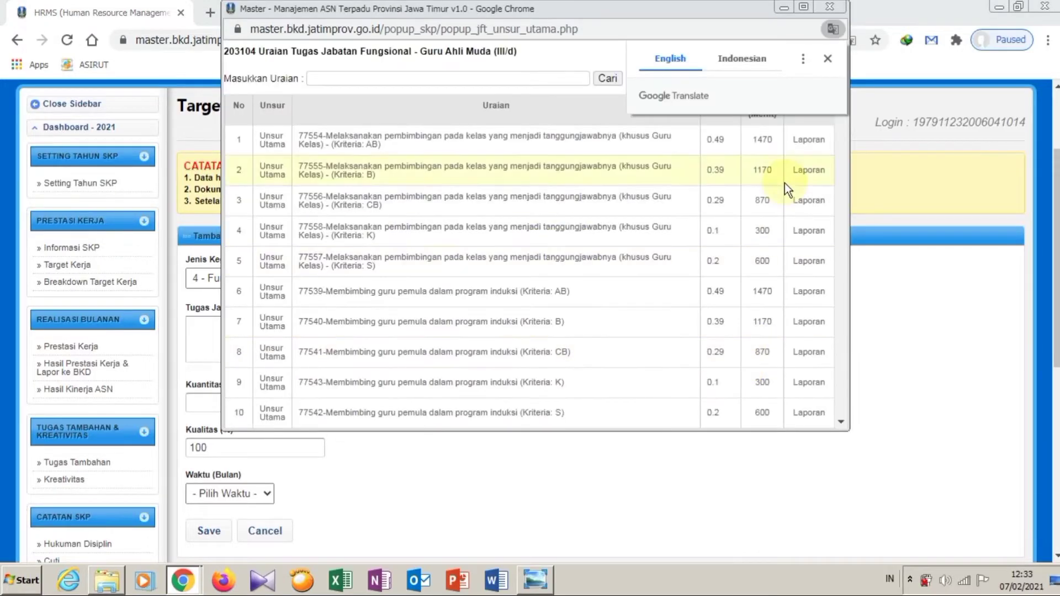
pyautogui.click(535, 80)
pyautogui.write('k')
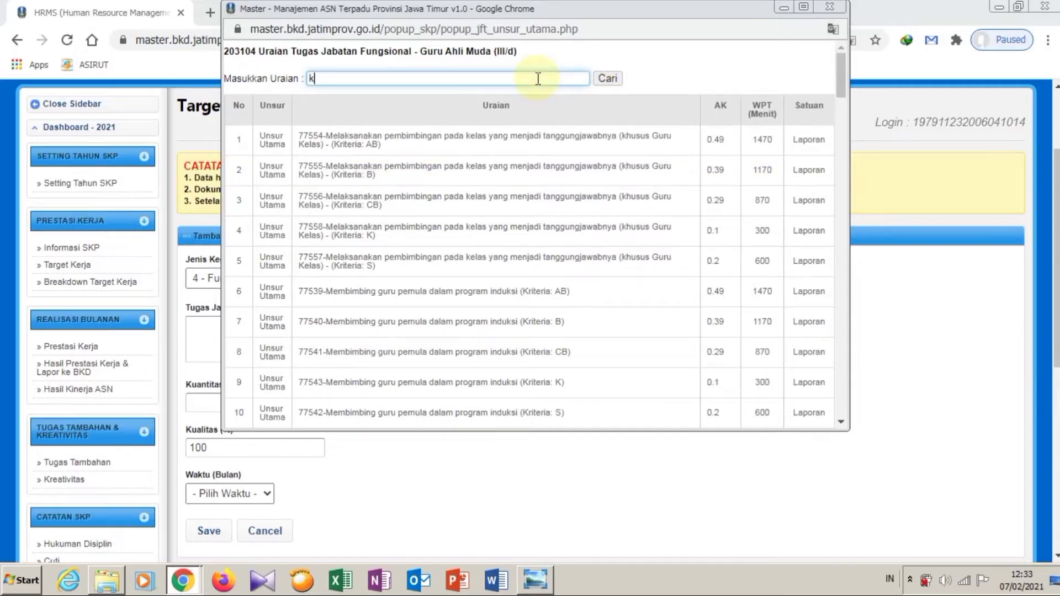
pyautogui.write('arya tulis')
pyautogui.click(608, 79)
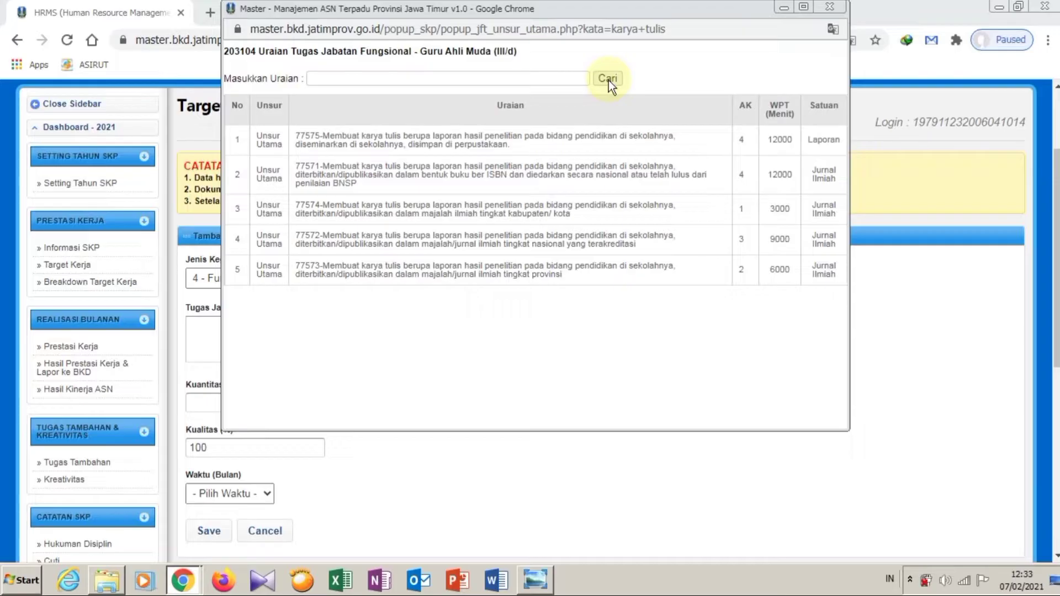
pyautogui.click(588, 139)
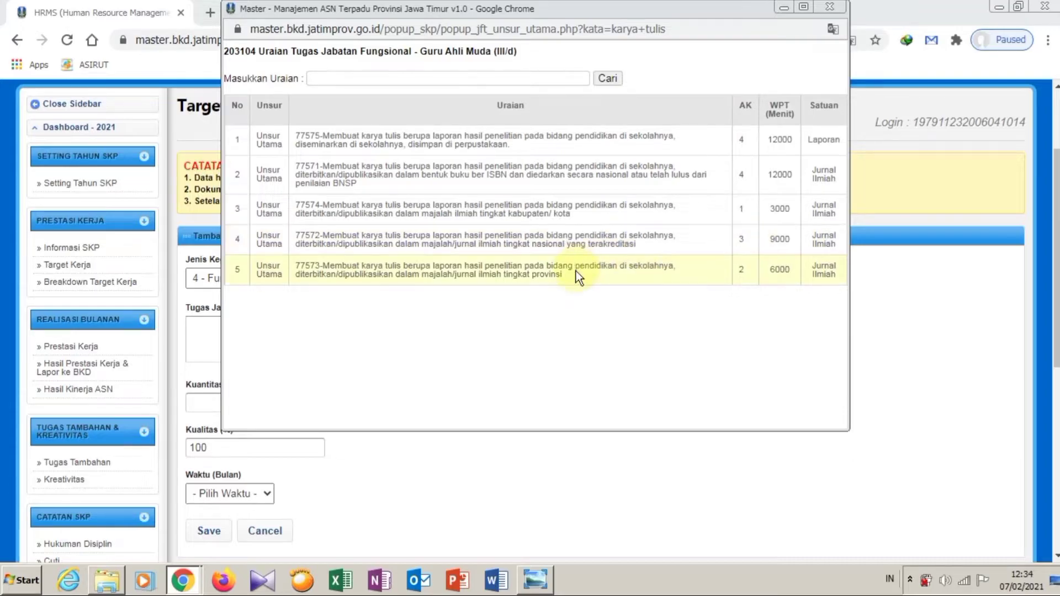
pyautogui.click(458, 139)
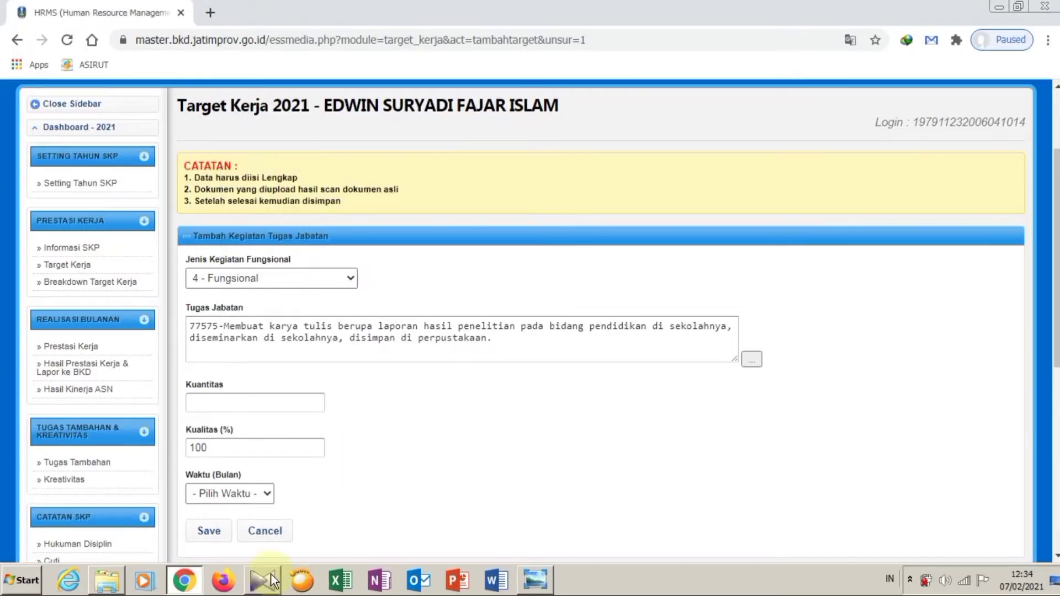
# Step: Consult the first activity in 2.jpg in the photo viewer, and set Kuantitas to 1 and Waktu (Bulan) to 6 in the Chrome form
pyautogui.click(538, 581)
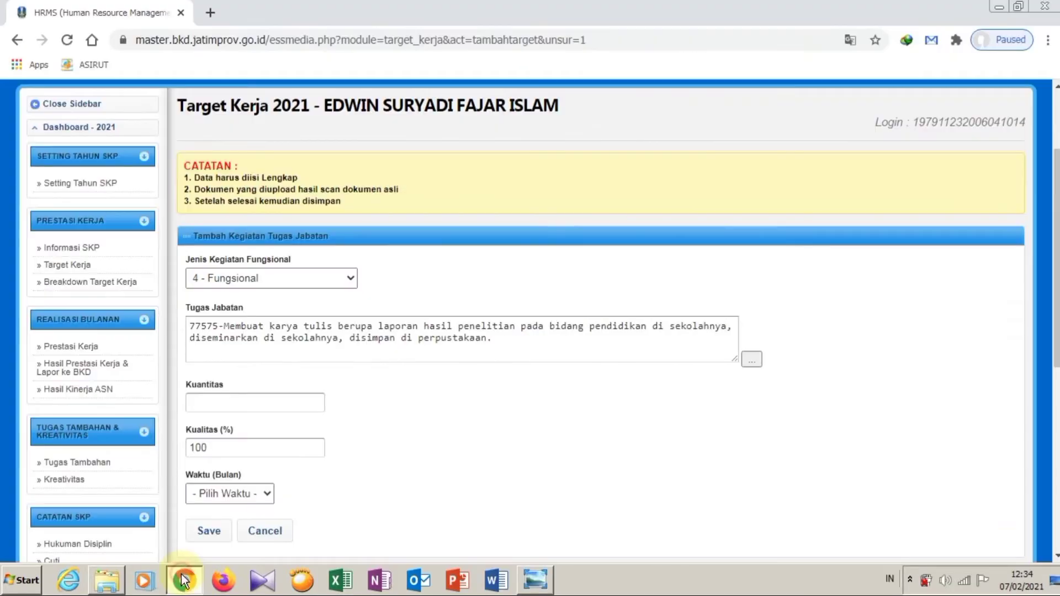
pyautogui.click(184, 580)
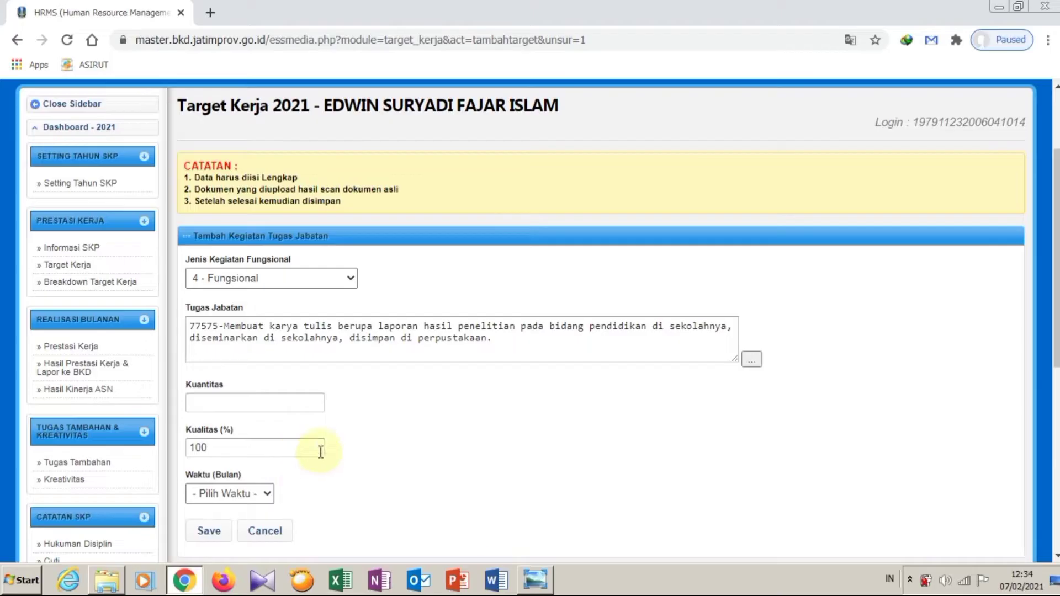
pyautogui.click(535, 582)
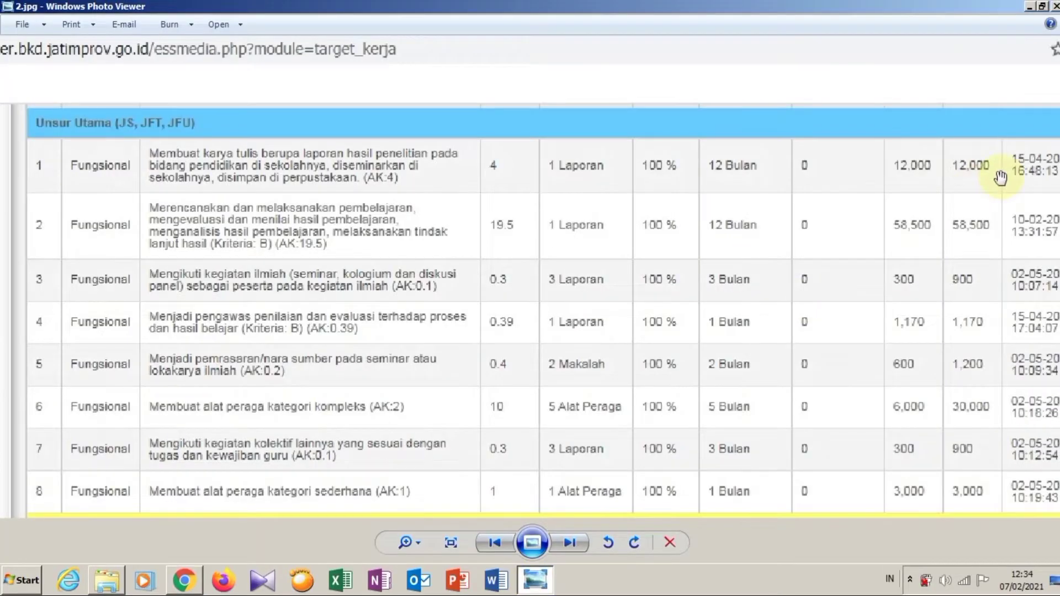
pyautogui.moveTo(1001, 216); pyautogui.dragTo(994, 259)
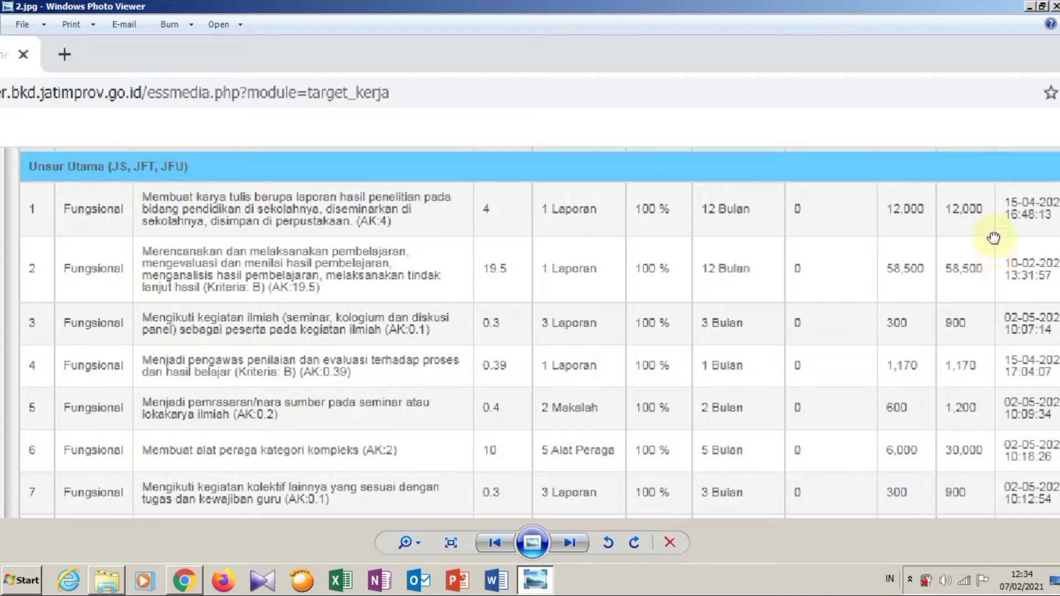
pyautogui.click(179, 584)
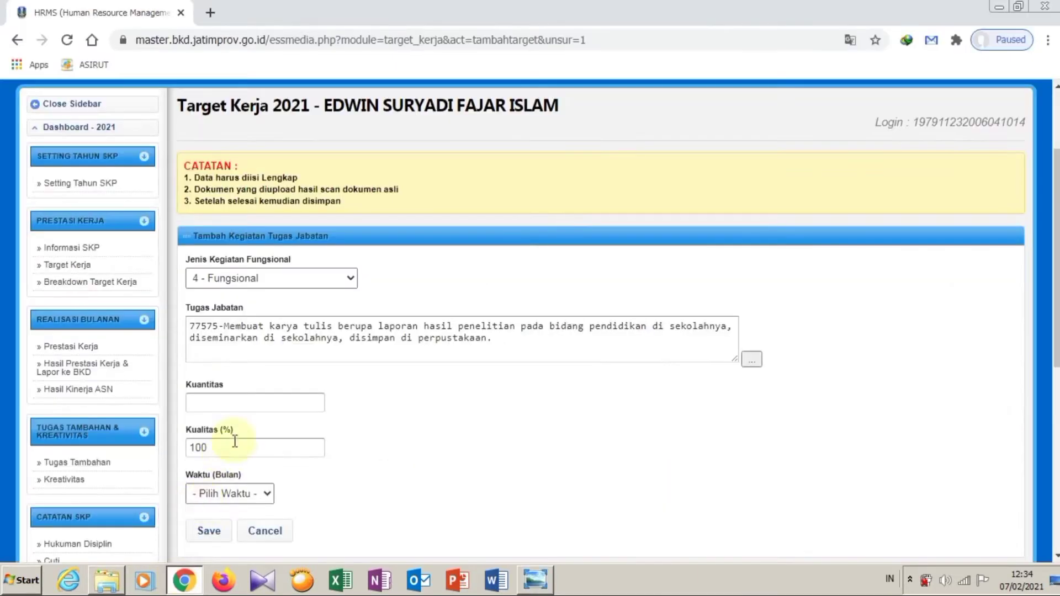
pyautogui.click(257, 400)
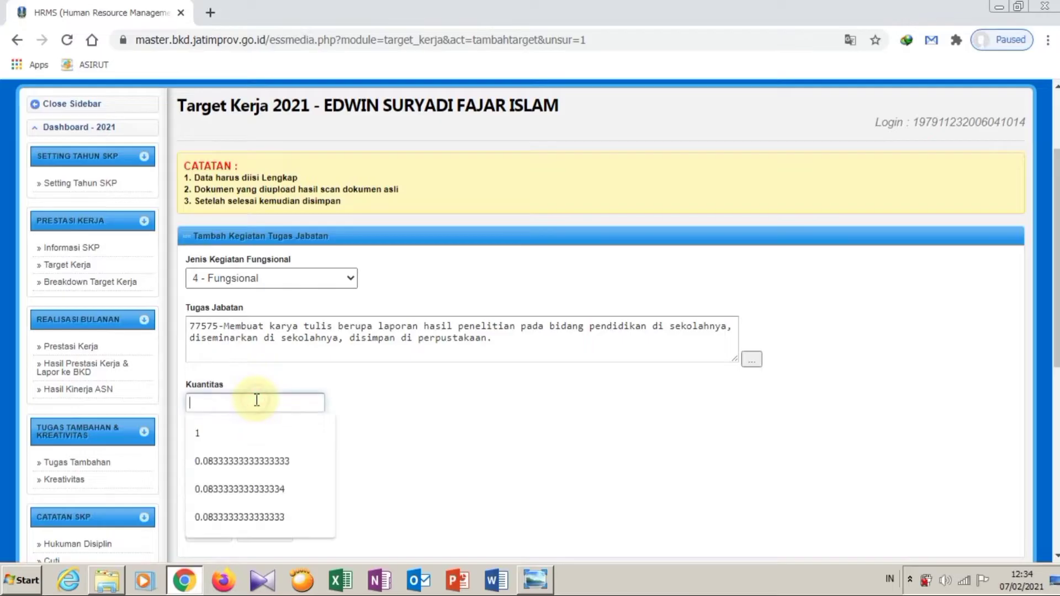
pyautogui.click(238, 434)
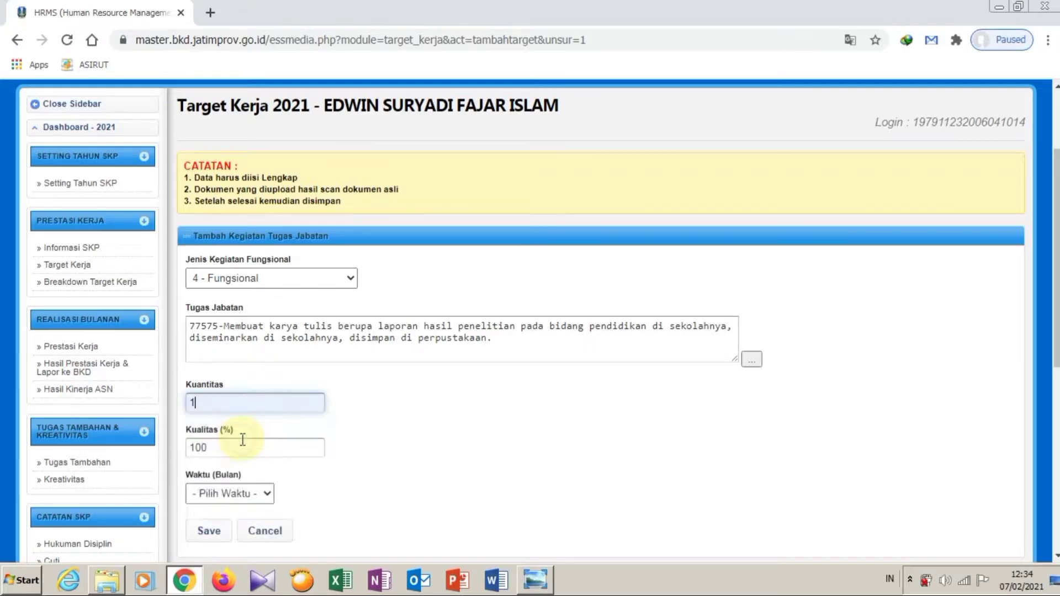
pyautogui.click(266, 496)
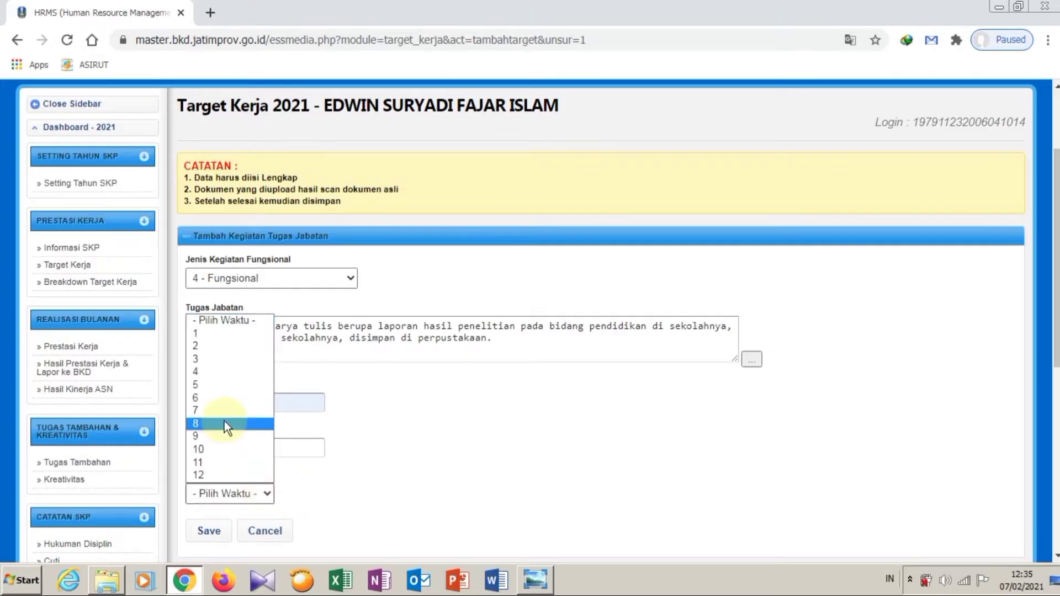
pyautogui.click(221, 400)
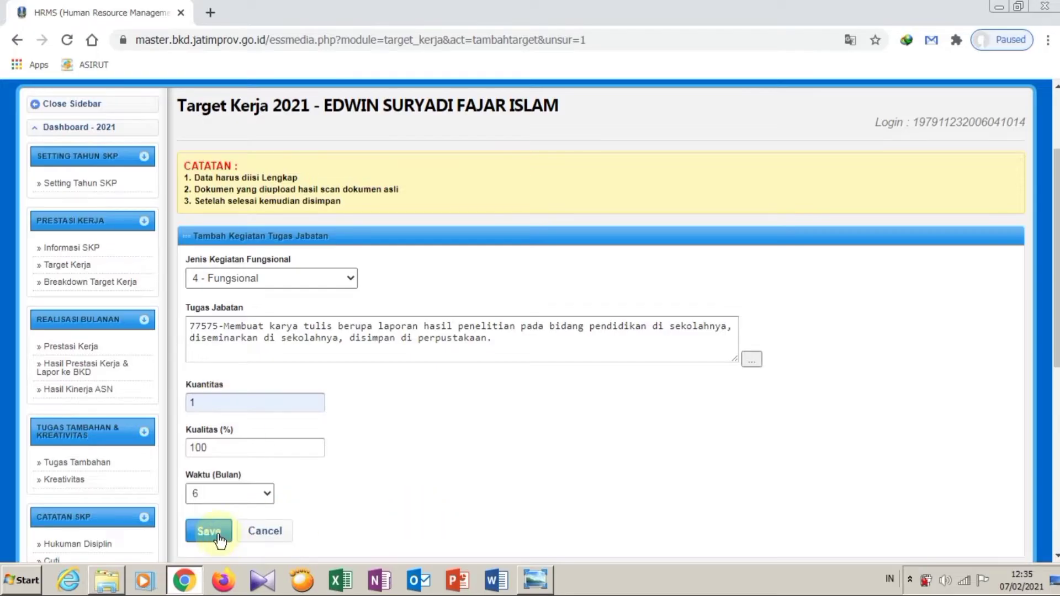
# Step: Check the duration against 2.jpg, save the karya tulis activity from Chrome, and review the resulting target table
pyautogui.click(535, 580)
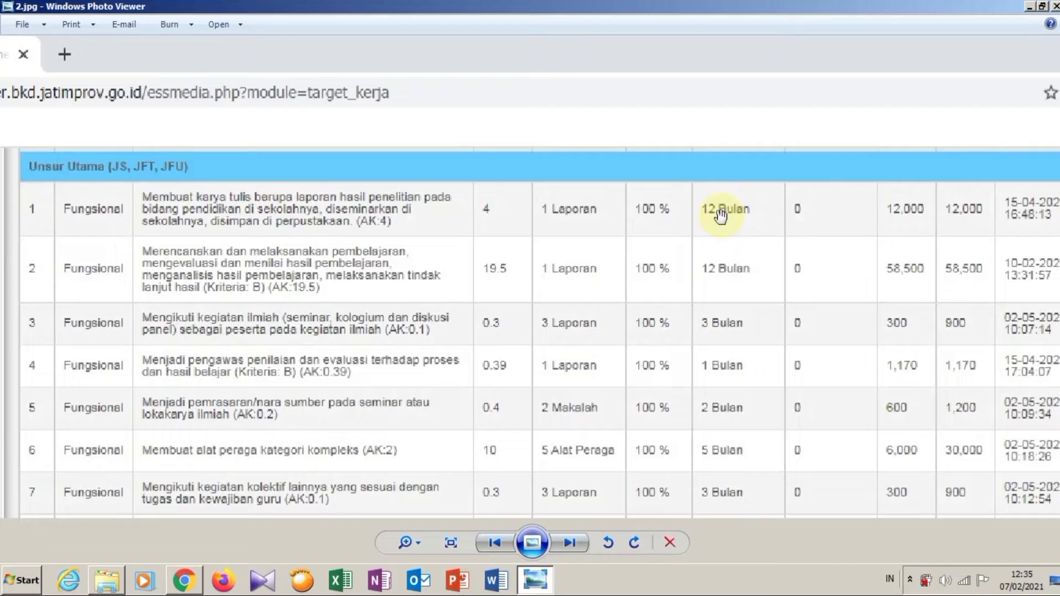
pyautogui.click(184, 578)
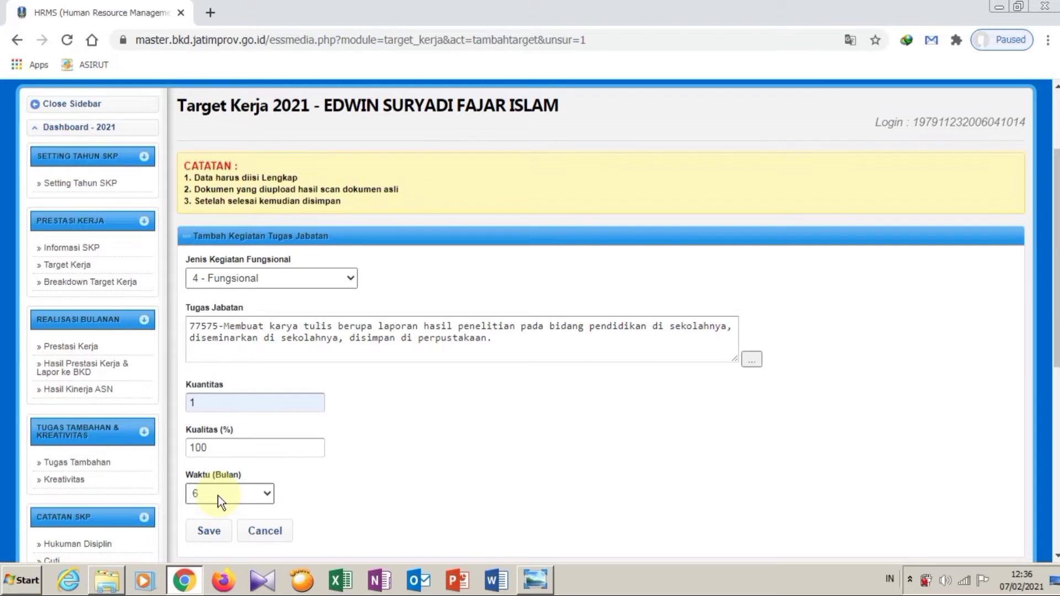
pyautogui.click(223, 536)
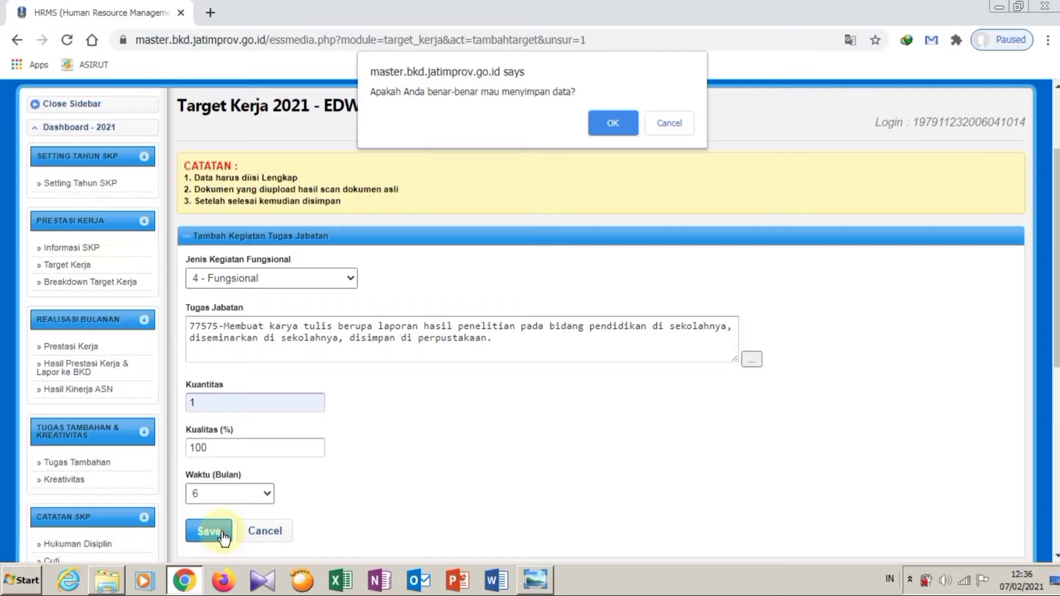
pyautogui.click(609, 125)
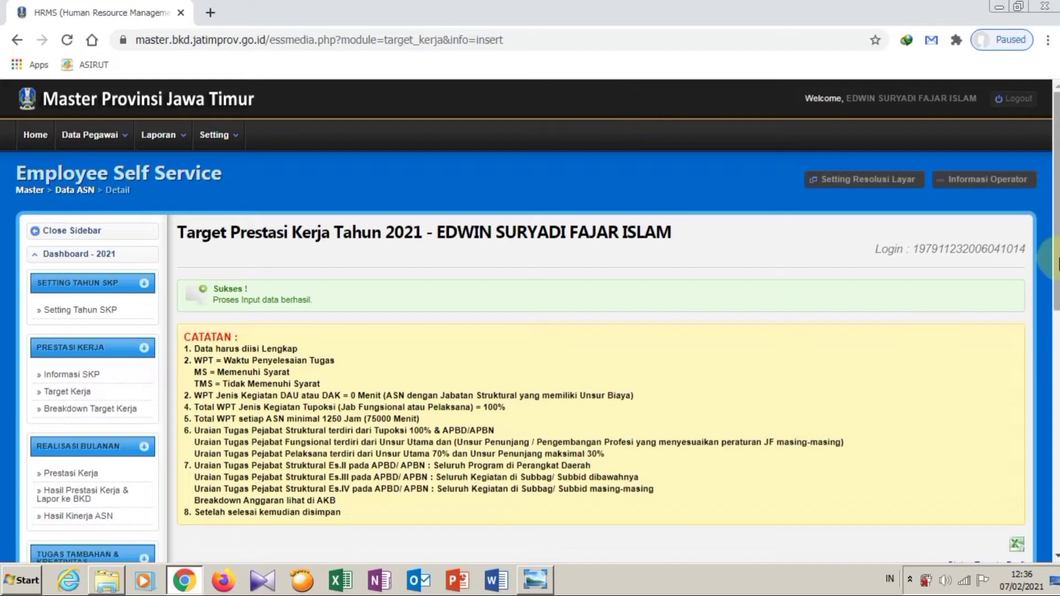
pyautogui.moveTo(1055, 260); pyautogui.dragTo(1041, 418)
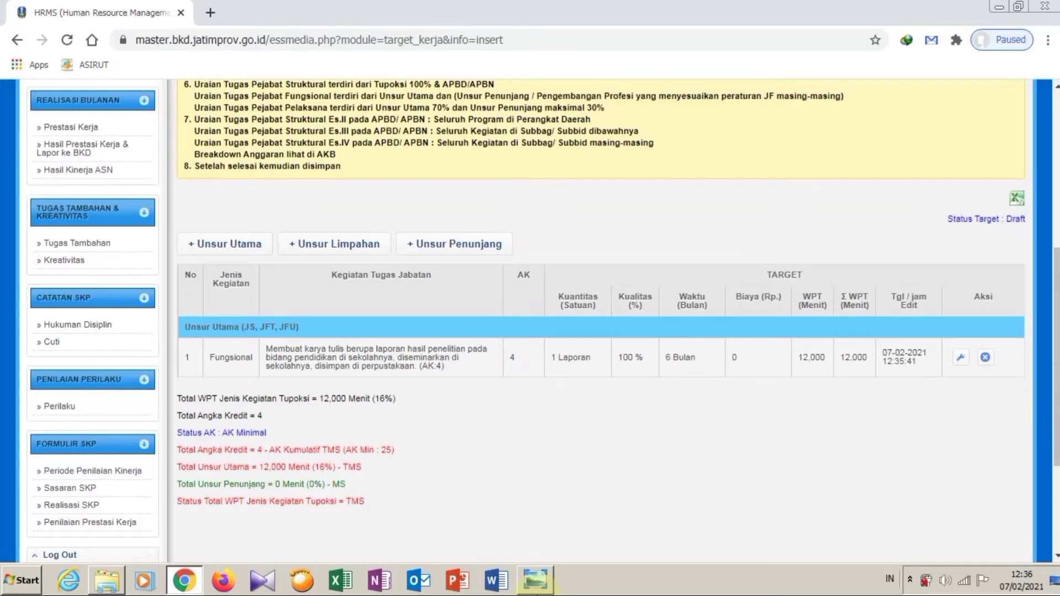
# Step: Check the second activity in 2.jpg in the photo viewer, and start a new Unsur Utama entry in Chrome with Jenis Kegiatan Fungsional 4 - Fungsional
pyautogui.click(538, 588)
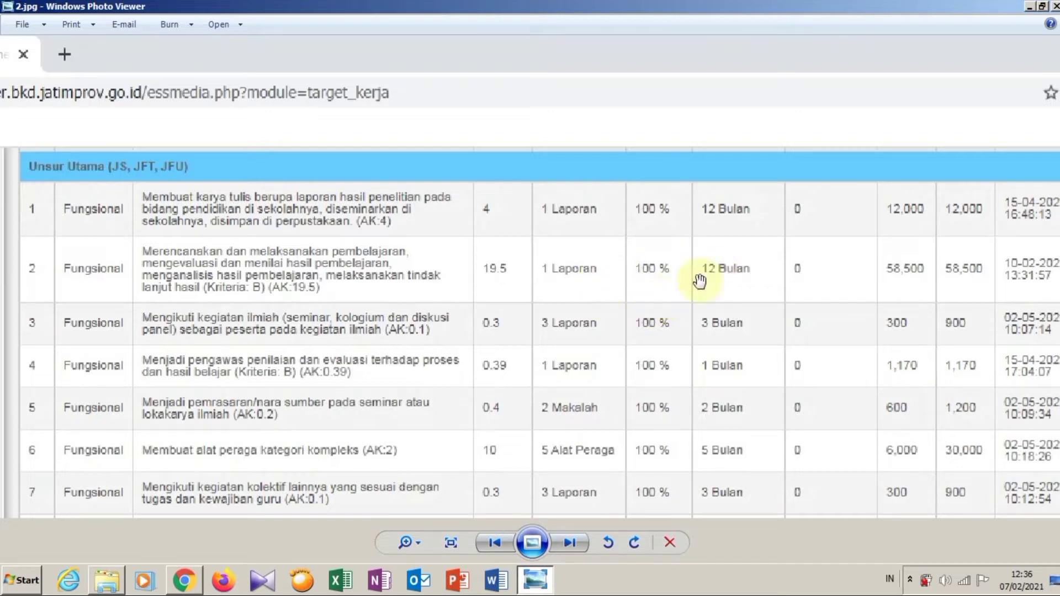
pyautogui.click(184, 580)
pyautogui.click(247, 248)
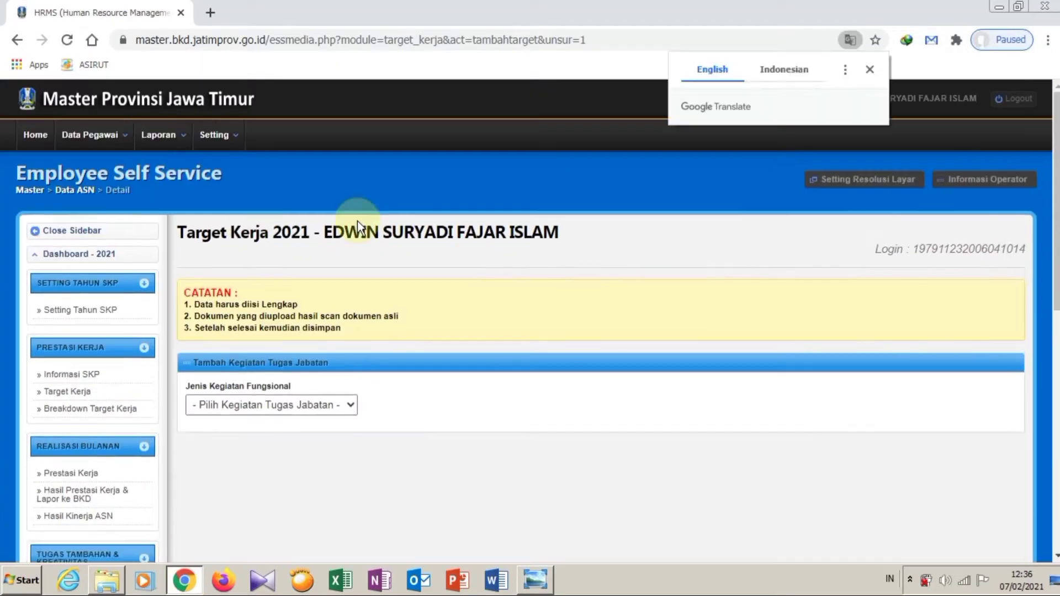
pyautogui.click(347, 405)
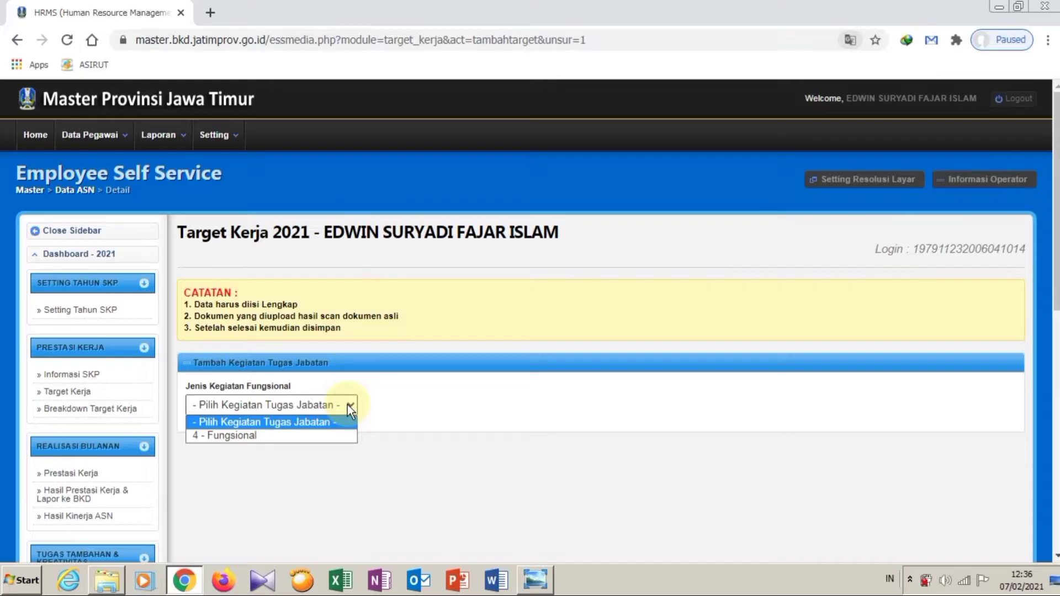
pyautogui.click(319, 437)
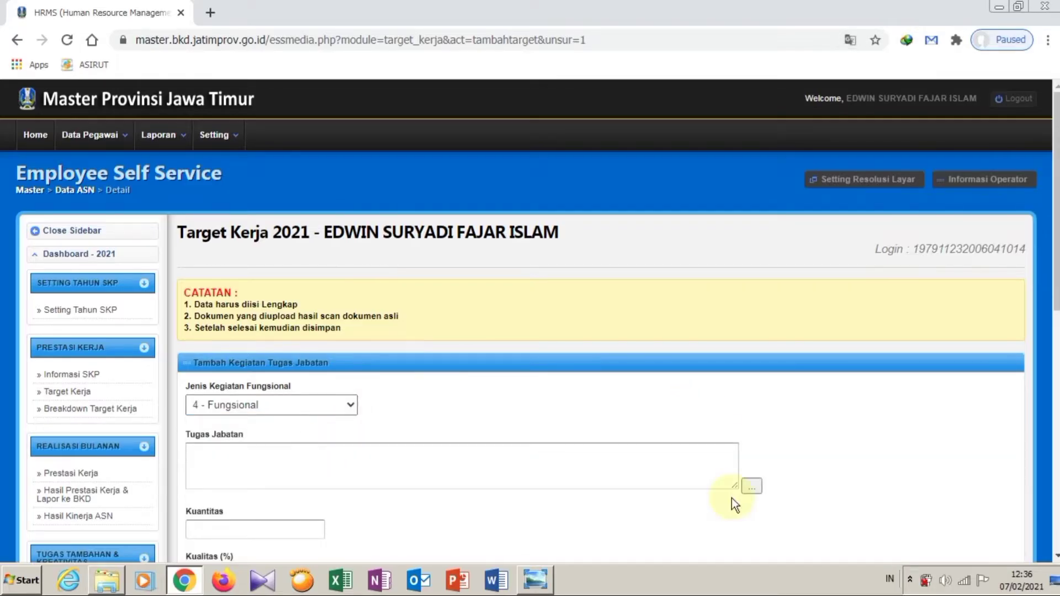
# Step: Search the Tugas Jabatan descriptions for "pembelajaran"
pyautogui.click(753, 487)
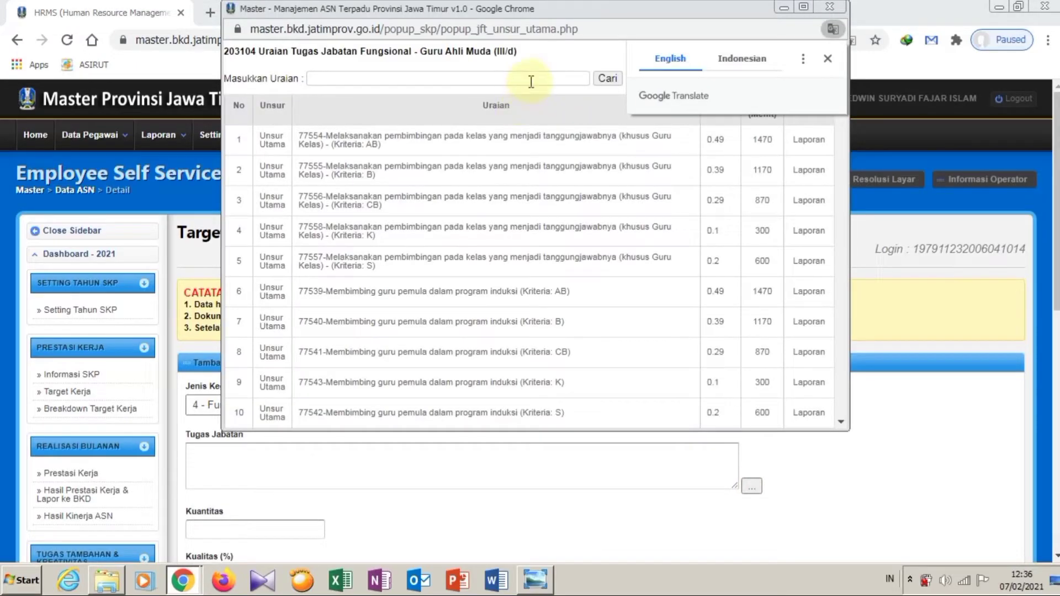
pyautogui.click(533, 79)
pyautogui.write('p')
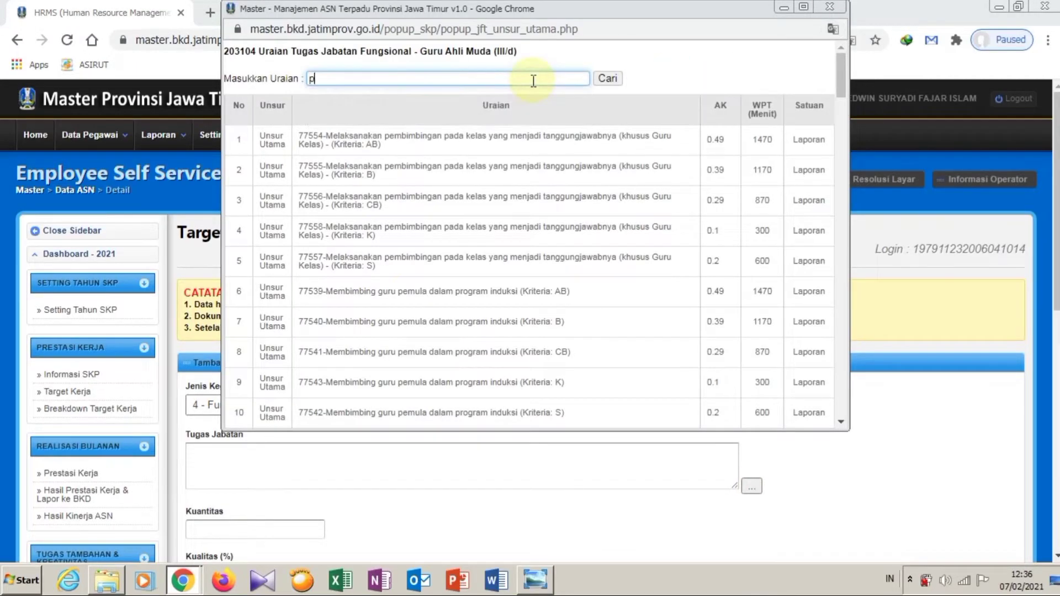
pyautogui.write('embelajaran')
pyautogui.click(609, 77)
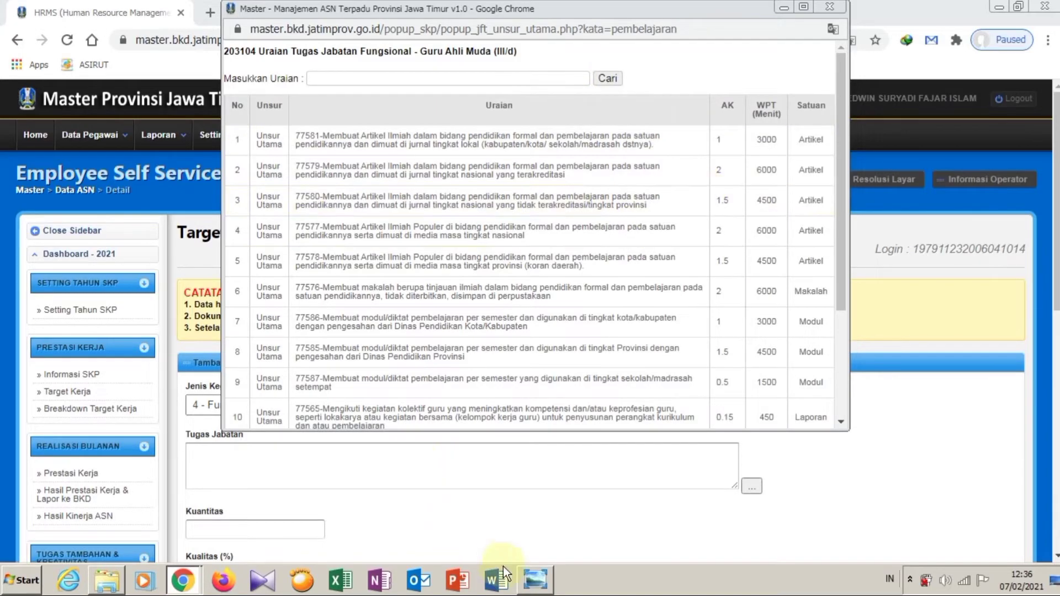
# Step: Check the second activity's wording in 2.jpg, and choose description 77485, planning and carrying out learning with Kriteria: B, in the Chrome search window
pyautogui.click(533, 580)
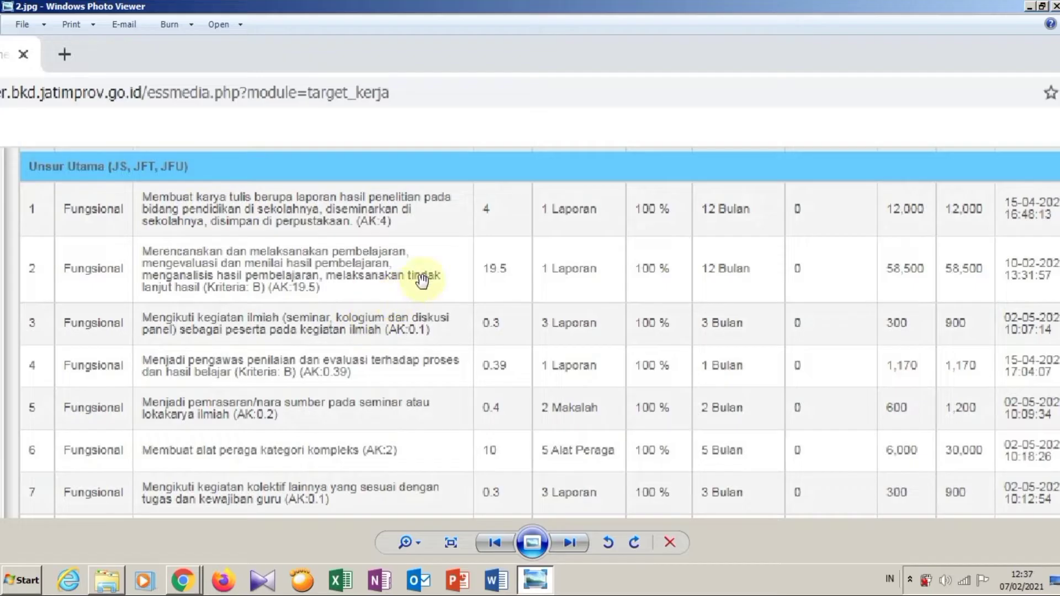
pyautogui.click(188, 577)
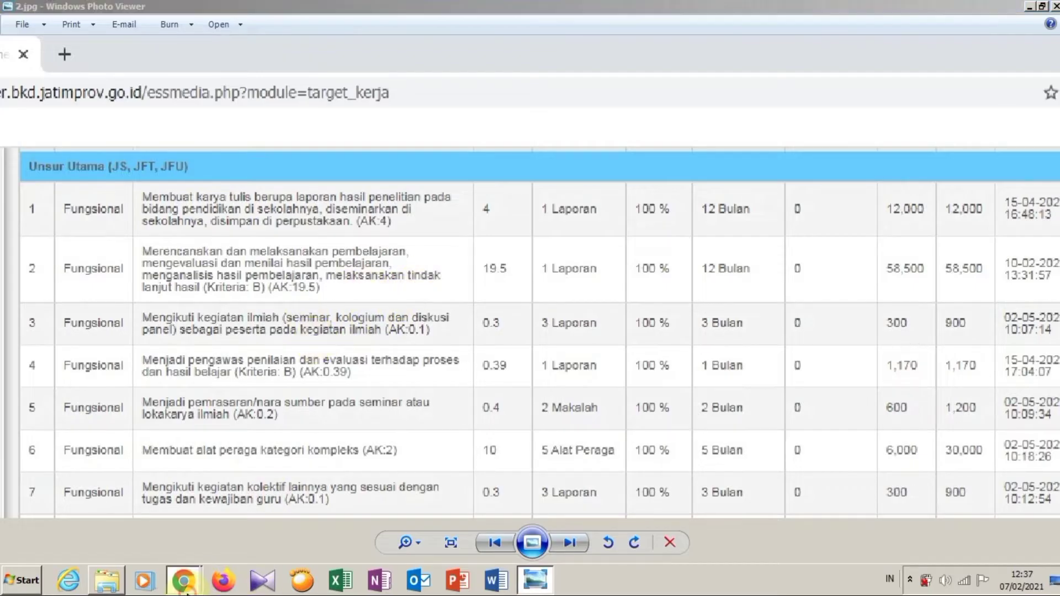
pyautogui.click(215, 528)
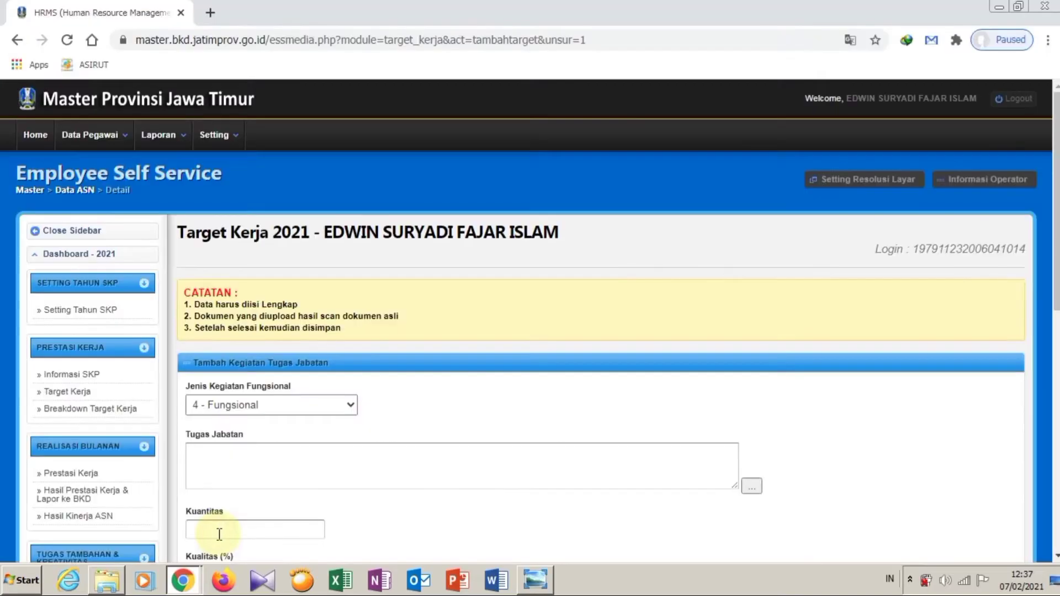
pyautogui.click(187, 587)
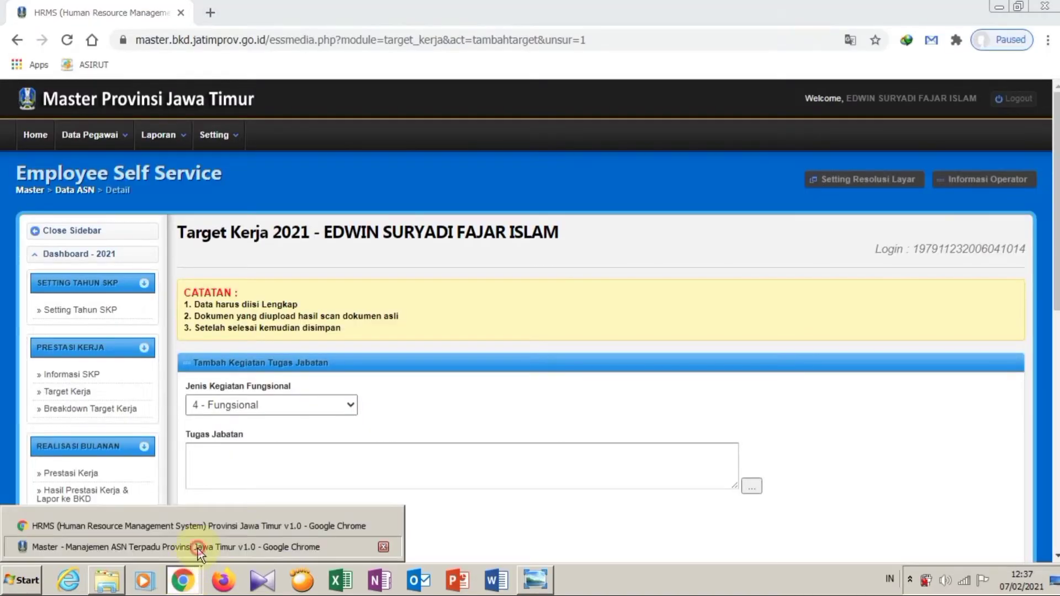
pyautogui.click(197, 549)
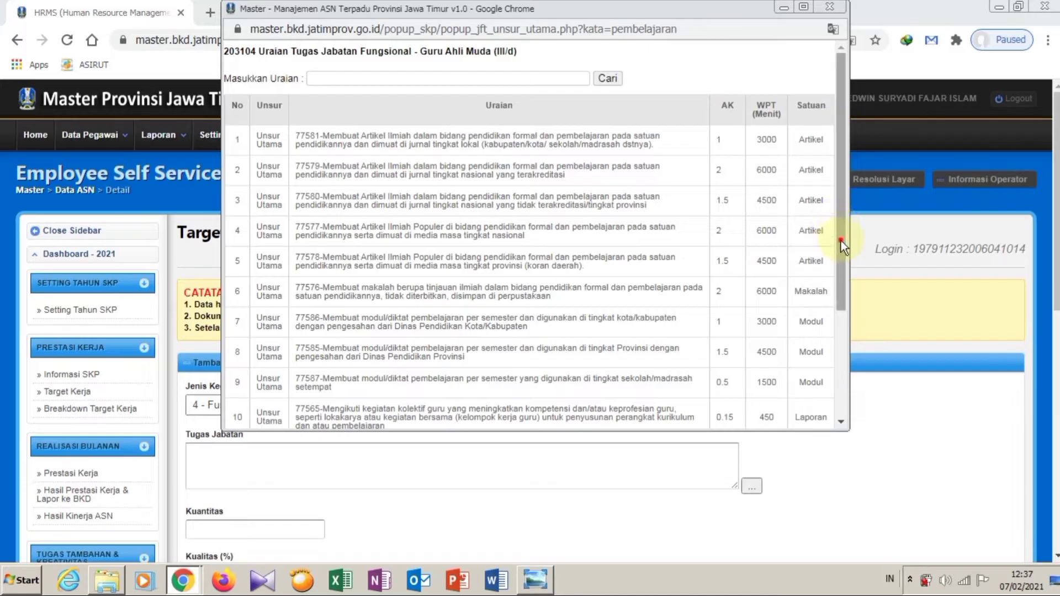
pyautogui.moveTo(840, 240); pyautogui.dragTo(839, 375)
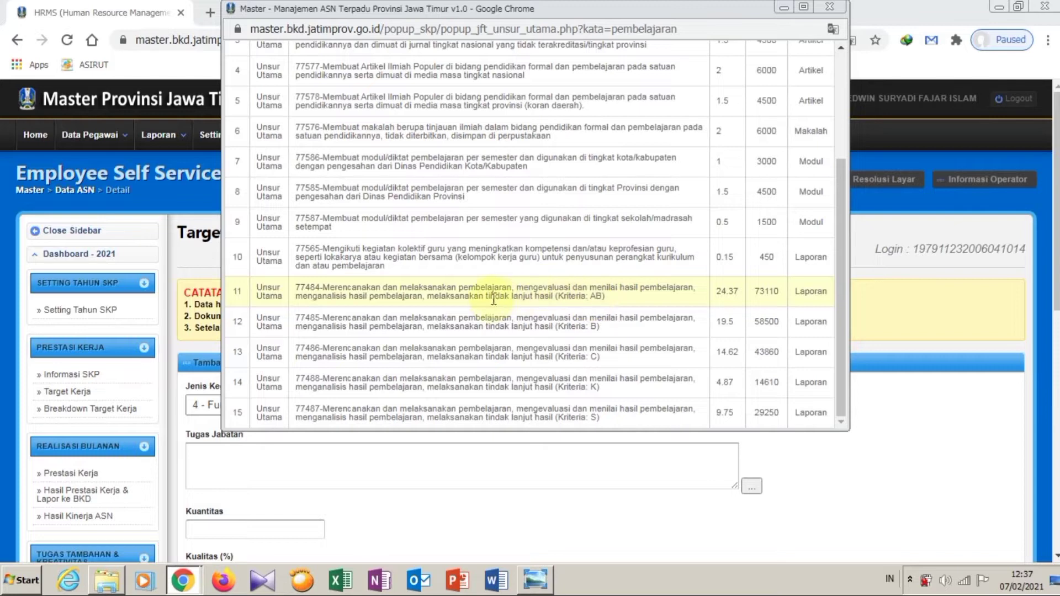
pyautogui.click(590, 329)
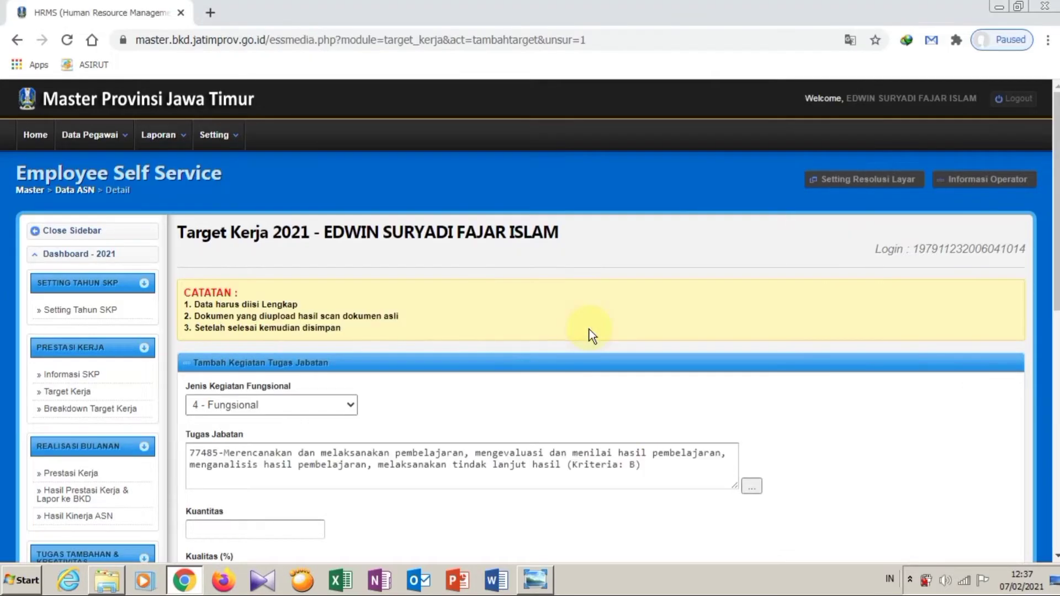
# Step: Consult the second activity's targets in 2.jpg, and set Kuantitas to 1 and Waktu (Bulan) to 12 in the Chrome form
pyautogui.click(535, 578)
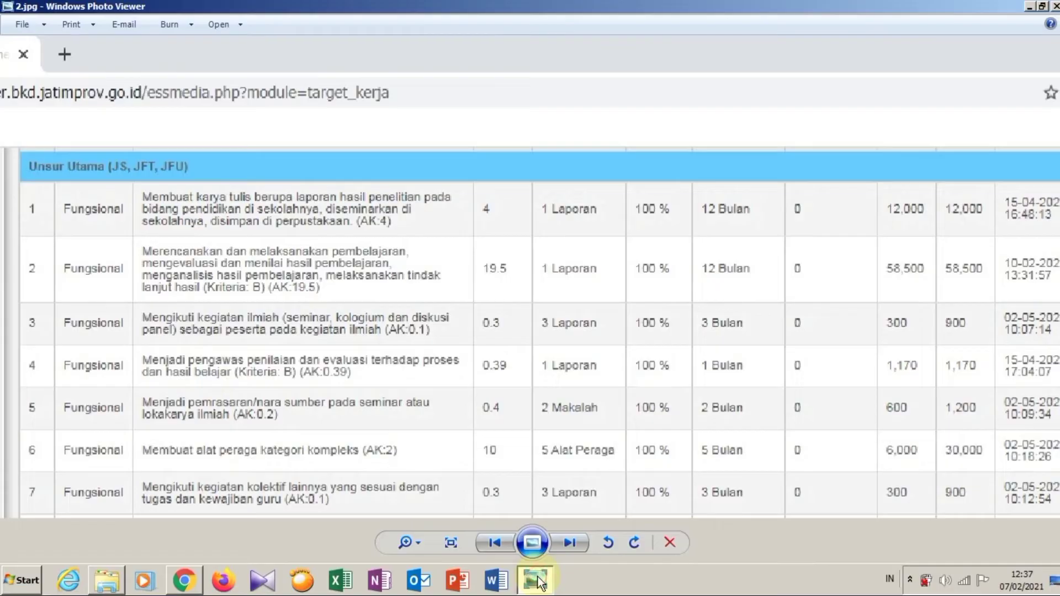
pyautogui.click(184, 579)
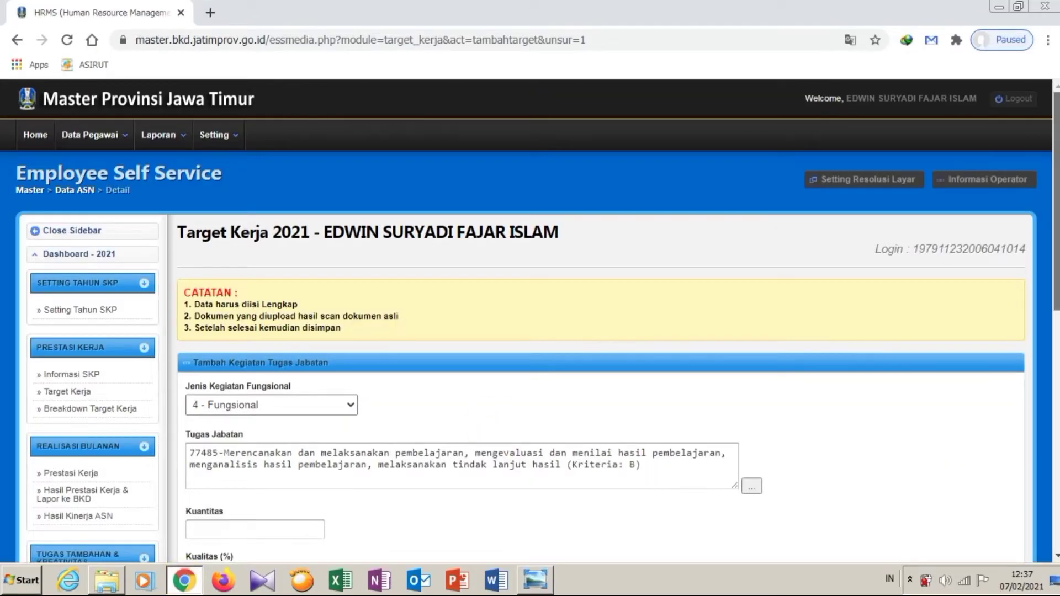
pyautogui.moveTo(1051, 286); pyautogui.dragTo(1051, 369)
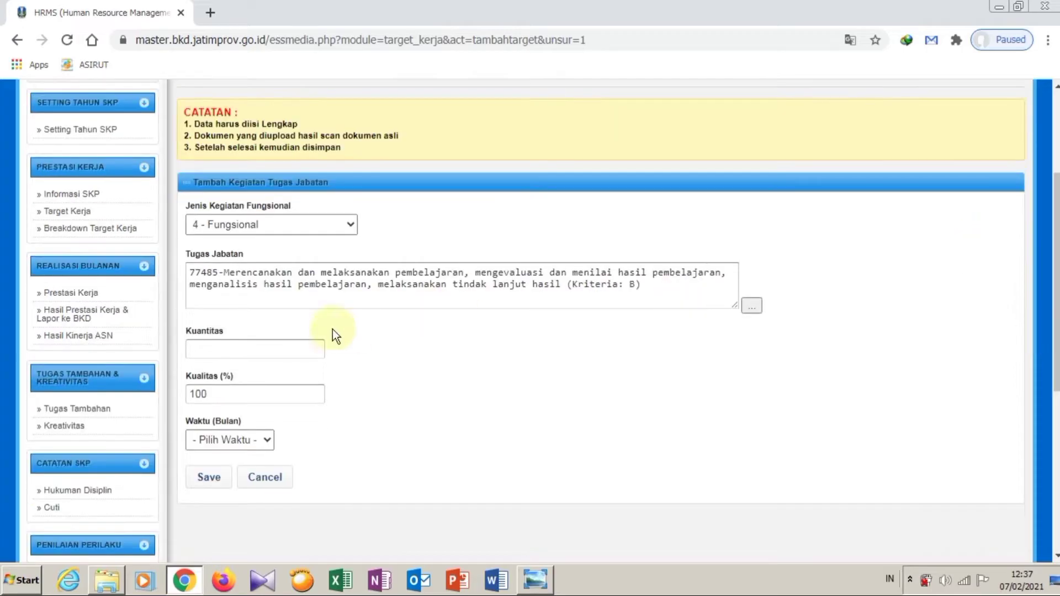
pyautogui.click(310, 344)
pyautogui.write('1')
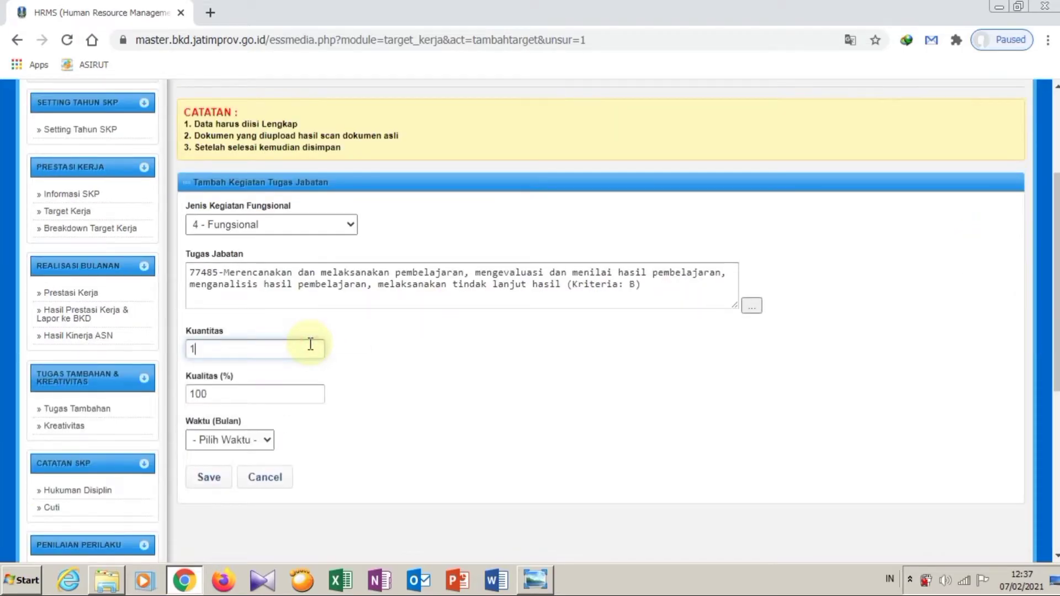
pyautogui.click(364, 379)
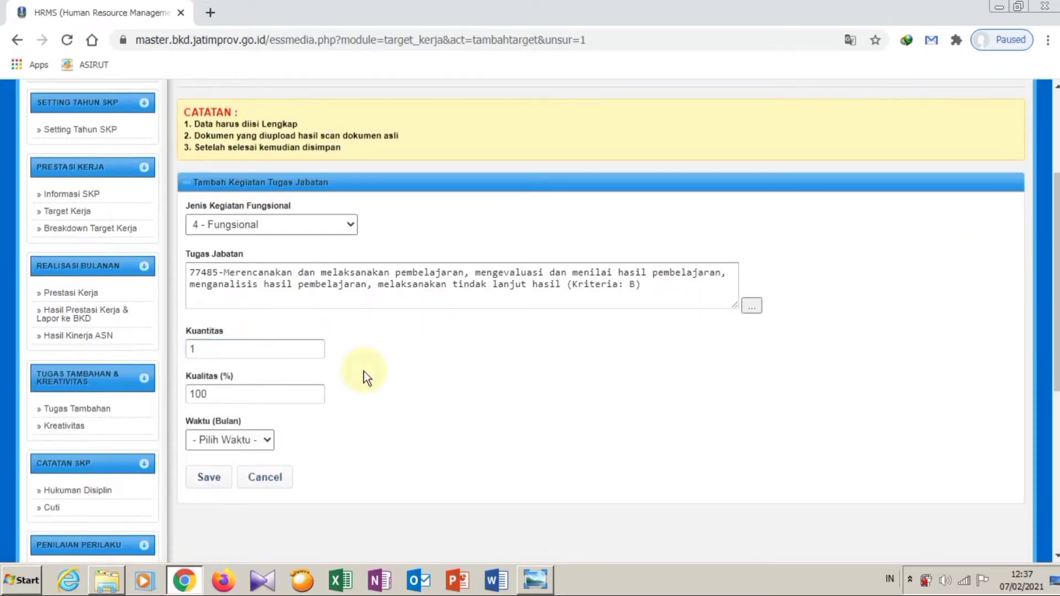
pyautogui.click(265, 442)
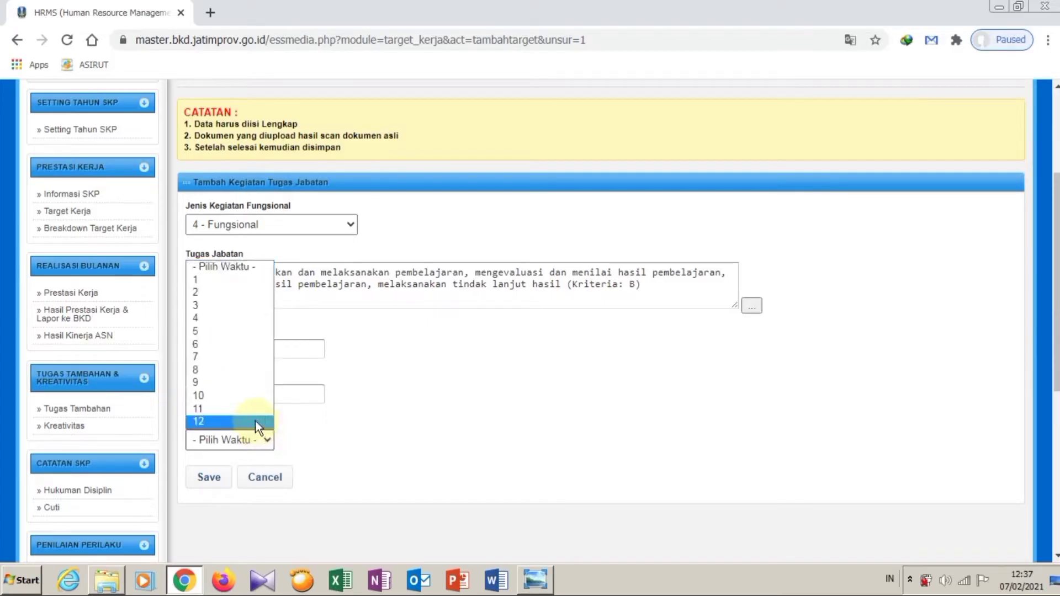
pyautogui.click(255, 421)
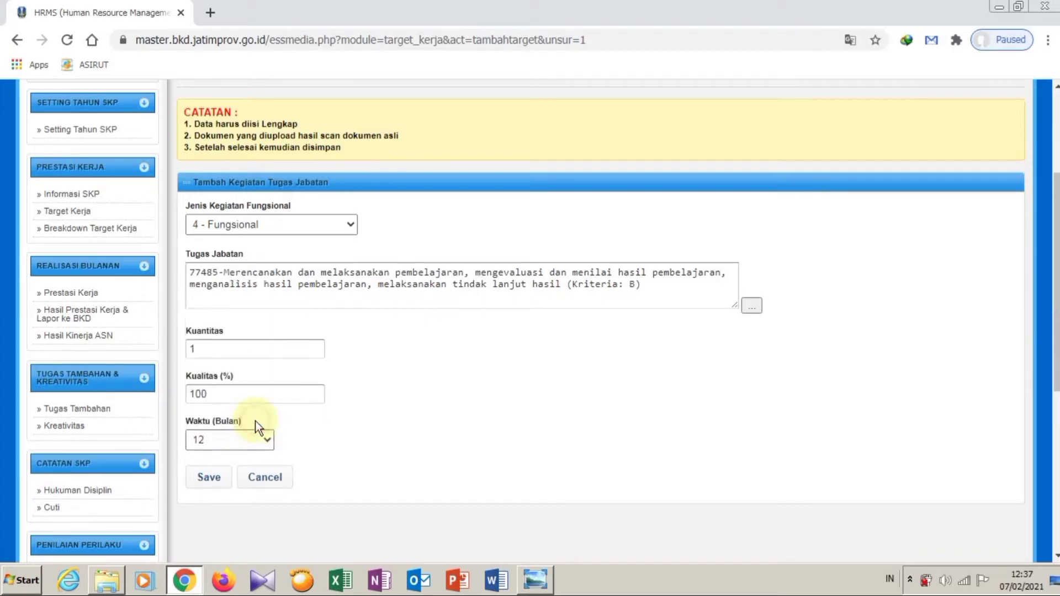
# Step: Save the pembelajaran activity and compare the resulting target table with last year's entries in 2.jpg in the photo viewer
pyautogui.click(209, 479)
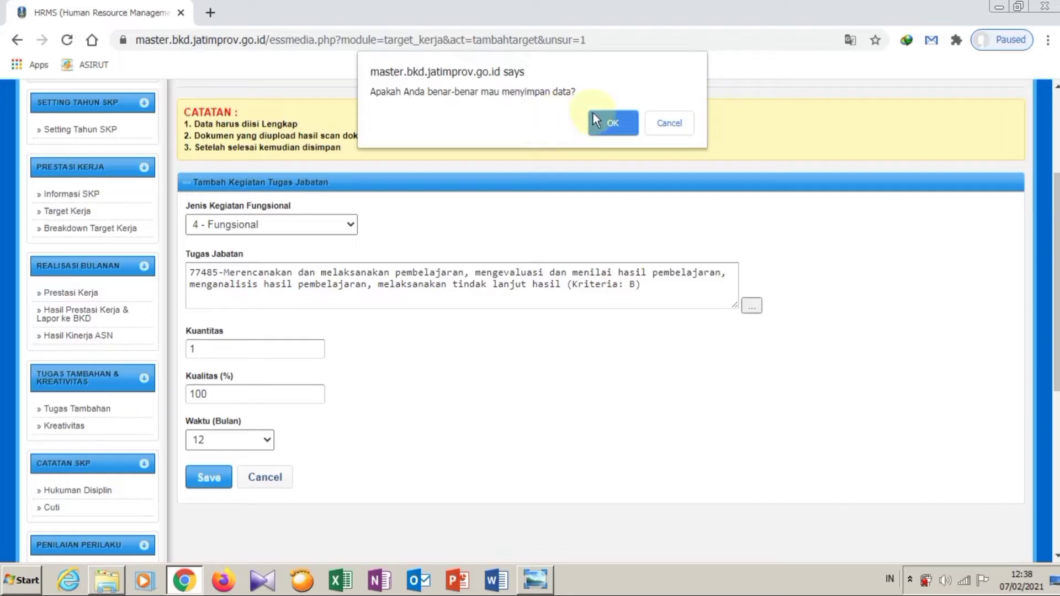
pyautogui.click(606, 121)
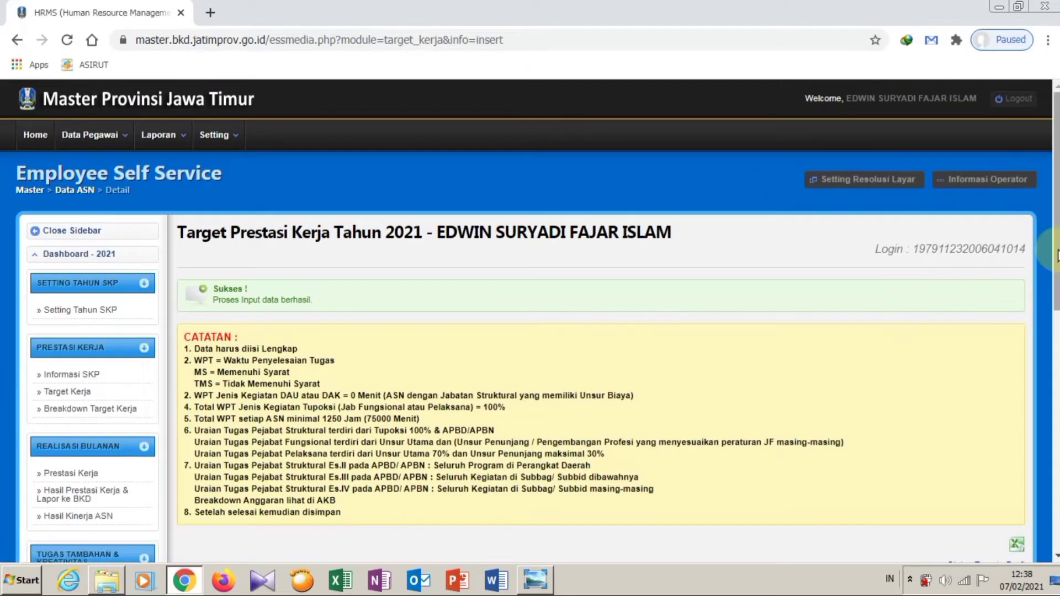
pyautogui.scroll(-5, 1051, 323)
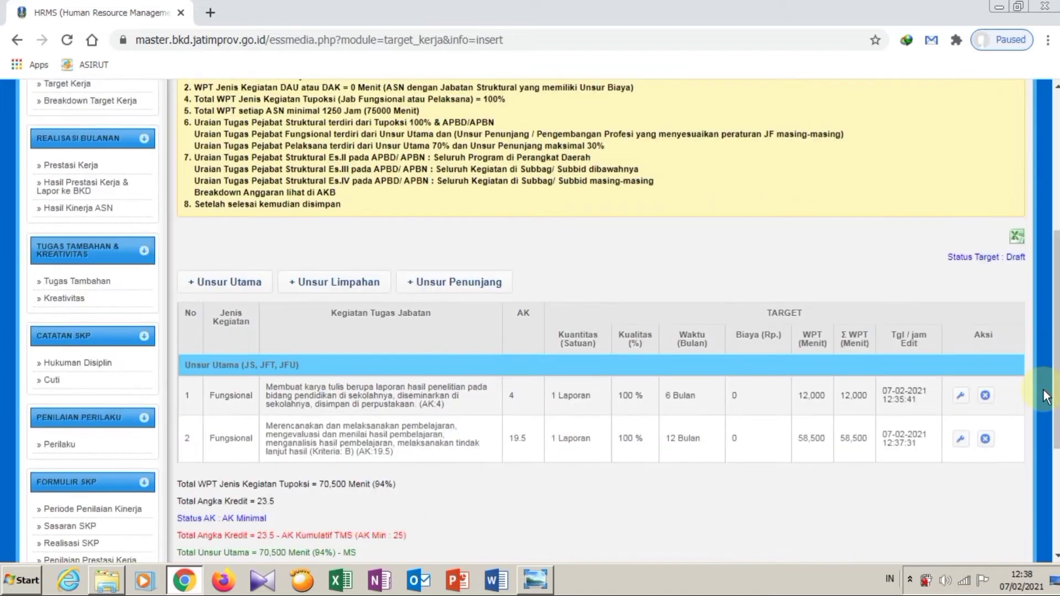
pyautogui.scroll(-1, 1046, 396)
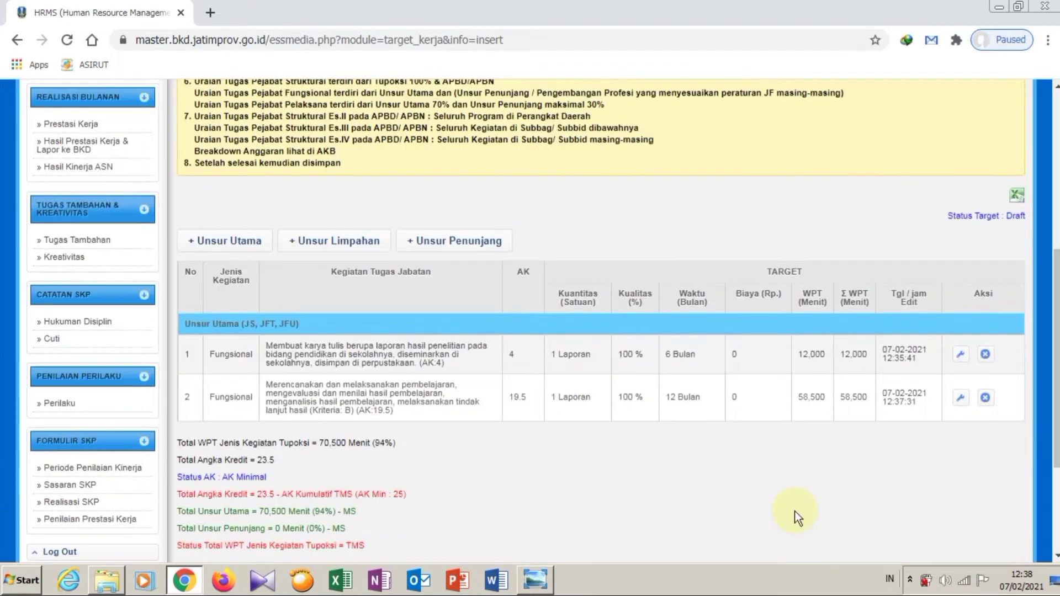
pyautogui.click(535, 580)
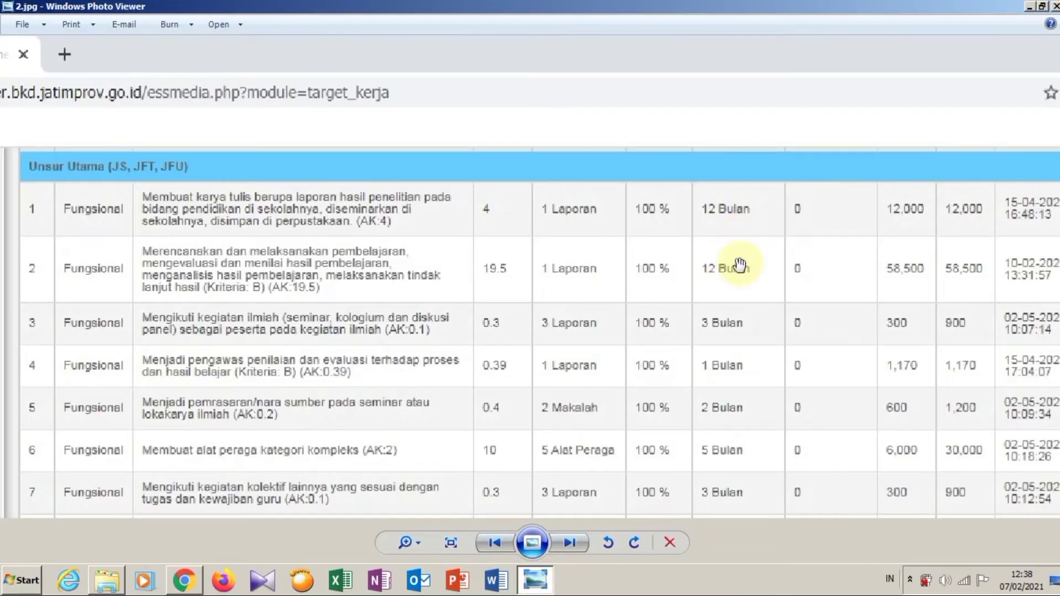
pyautogui.click(179, 589)
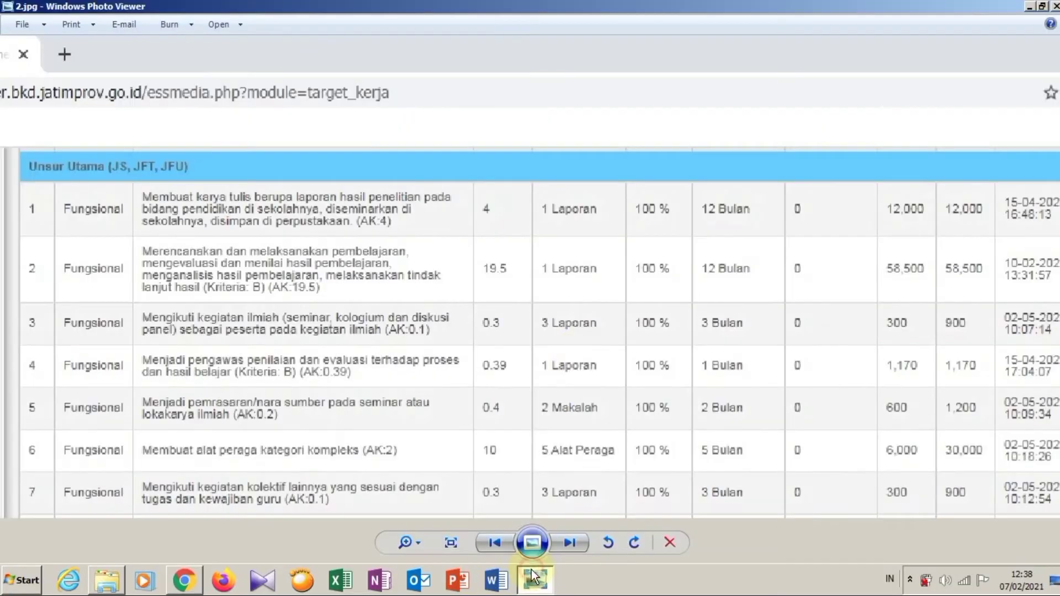
# Step: Review the third activity in 2.jpg, and start a new Unsur Utama entry of type 4 - Fungsional in Chrome with its Tugas Jabatan search open
pyautogui.click(535, 579)
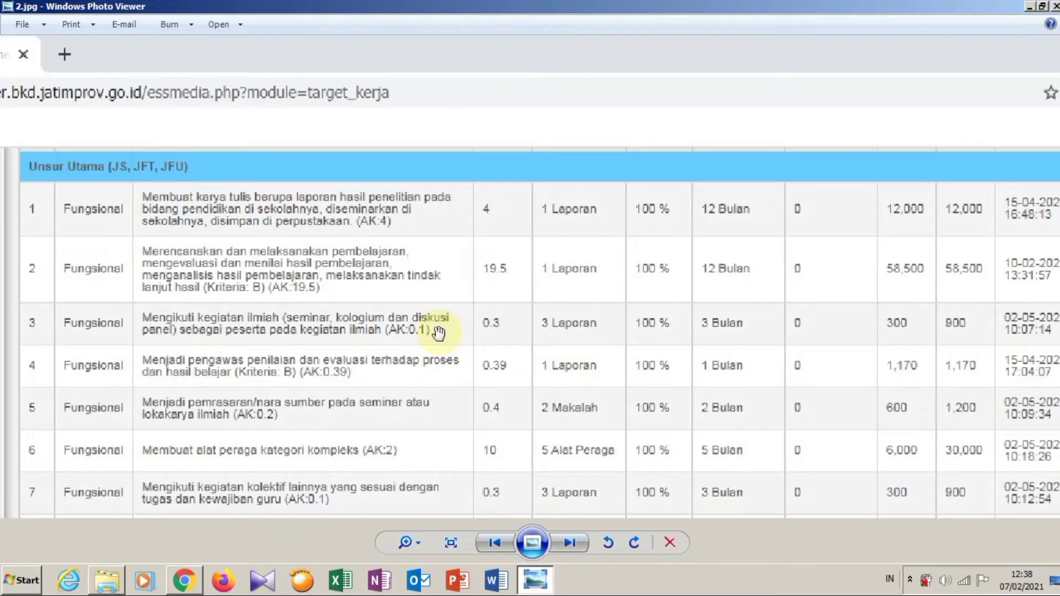
pyautogui.moveTo(439, 331); pyautogui.dragTo(437, 276)
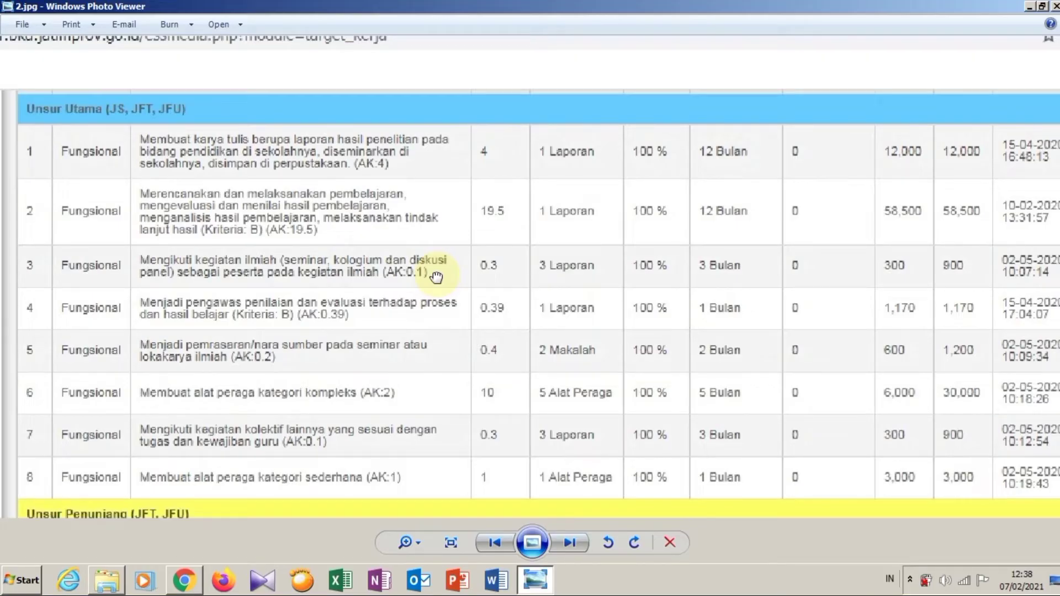
pyautogui.moveTo(436, 275); pyautogui.dragTo(432, 202)
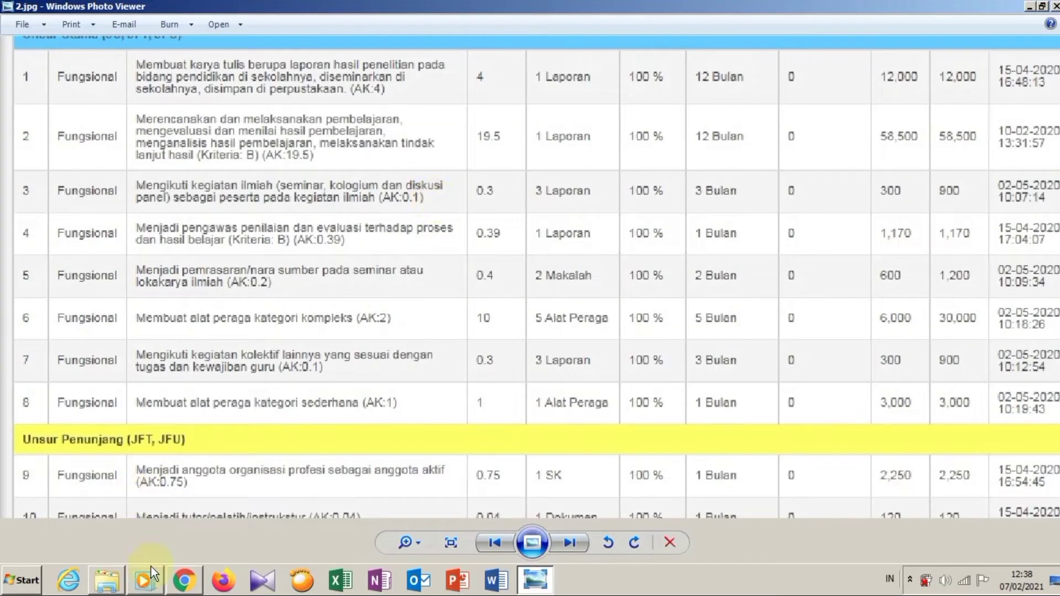
pyautogui.click(184, 581)
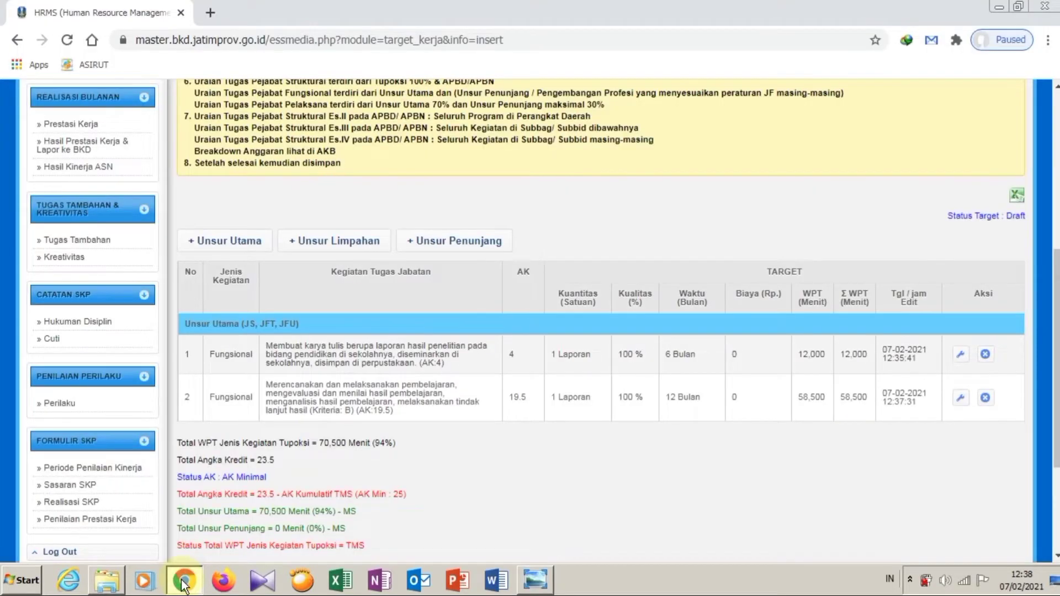
pyautogui.click(244, 241)
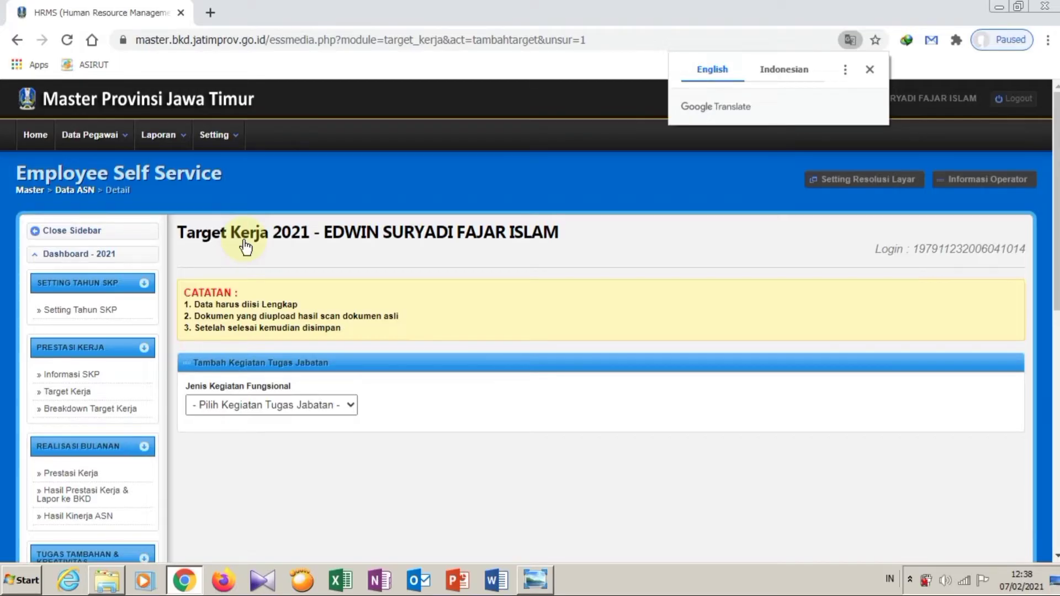
pyautogui.click(349, 406)
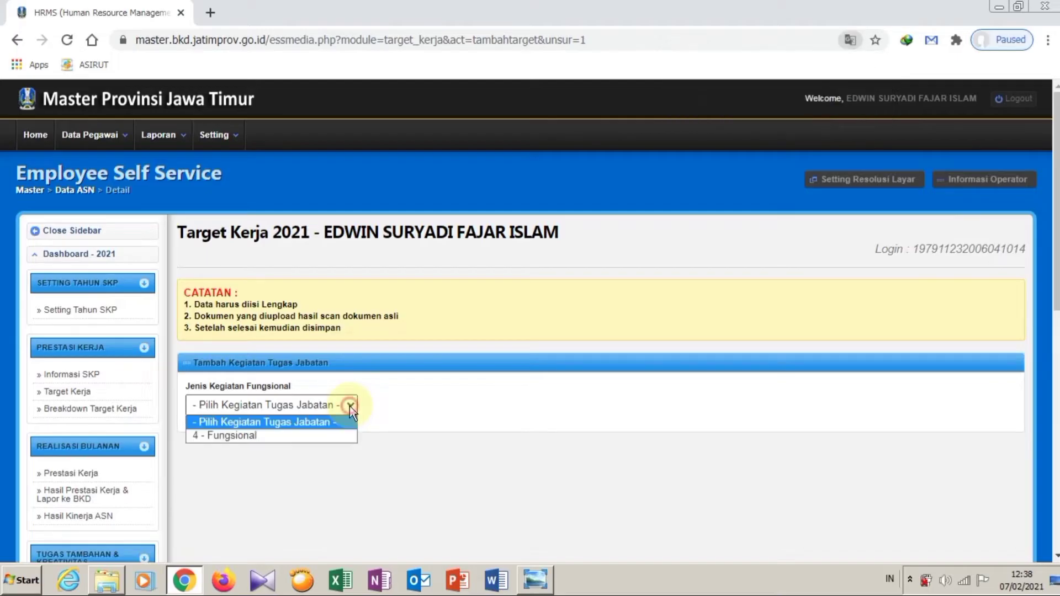
pyautogui.click(325, 433)
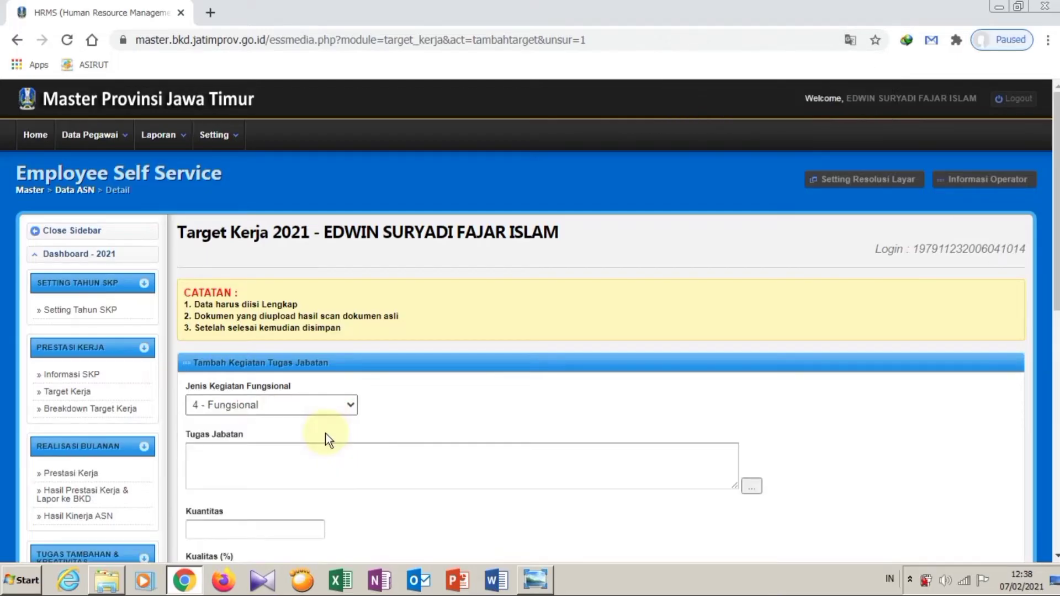
pyautogui.click(755, 488)
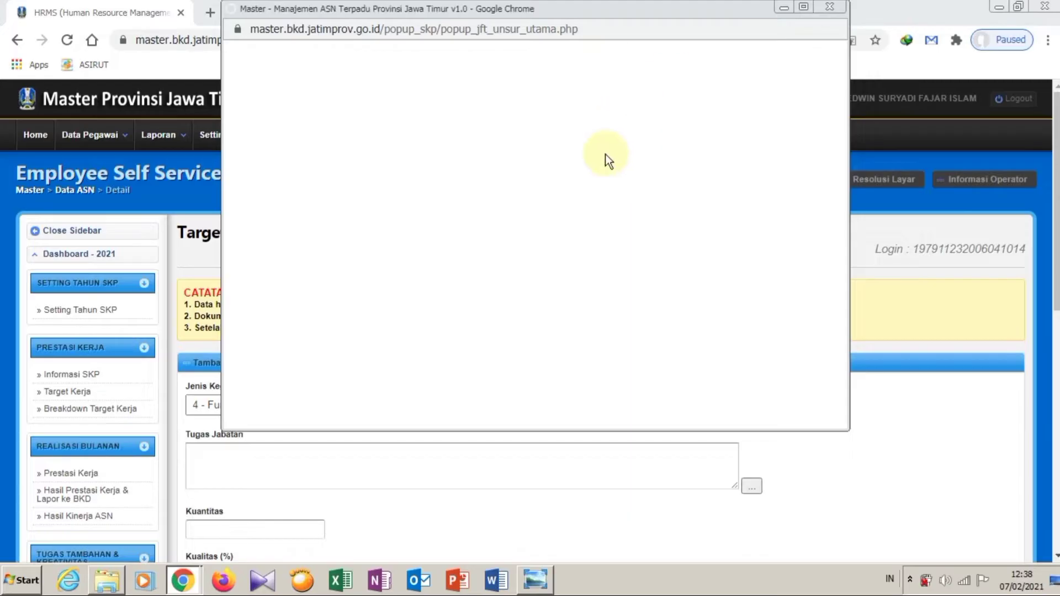
# Step: Check the third activity's wording in 2.jpg, and search the Tugas Jabatan descriptions for "kegiatan ilmiah" in the Chrome search window
pyautogui.click(535, 578)
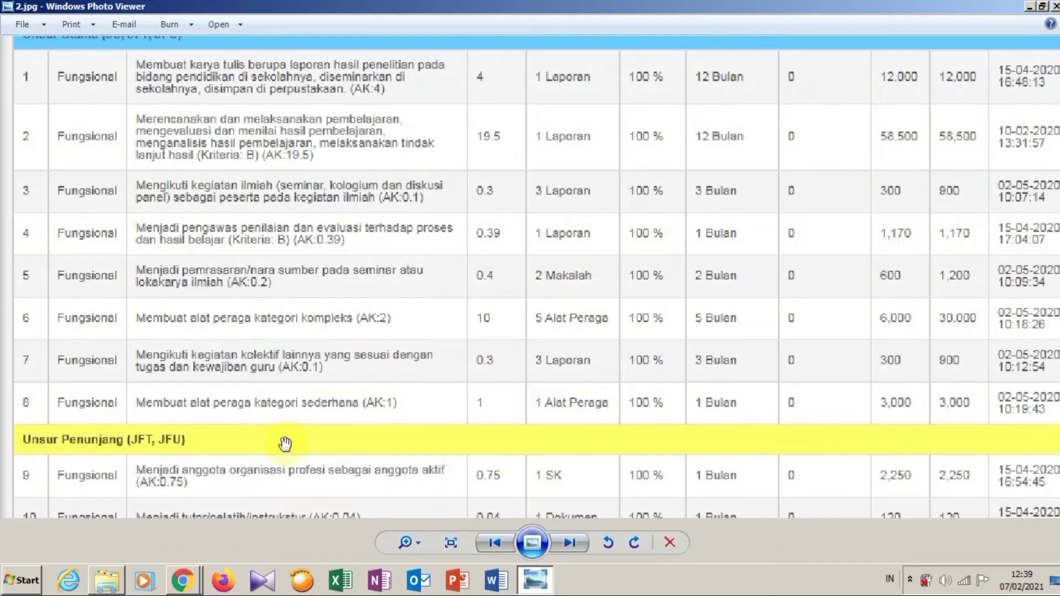
pyautogui.click(191, 586)
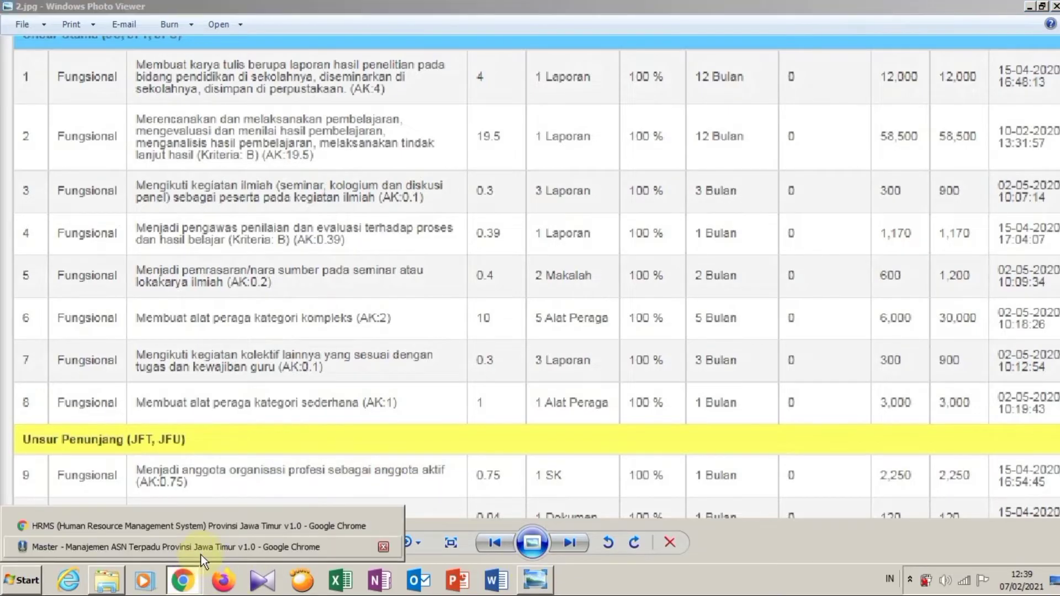
pyautogui.click(201, 555)
pyautogui.click(442, 76)
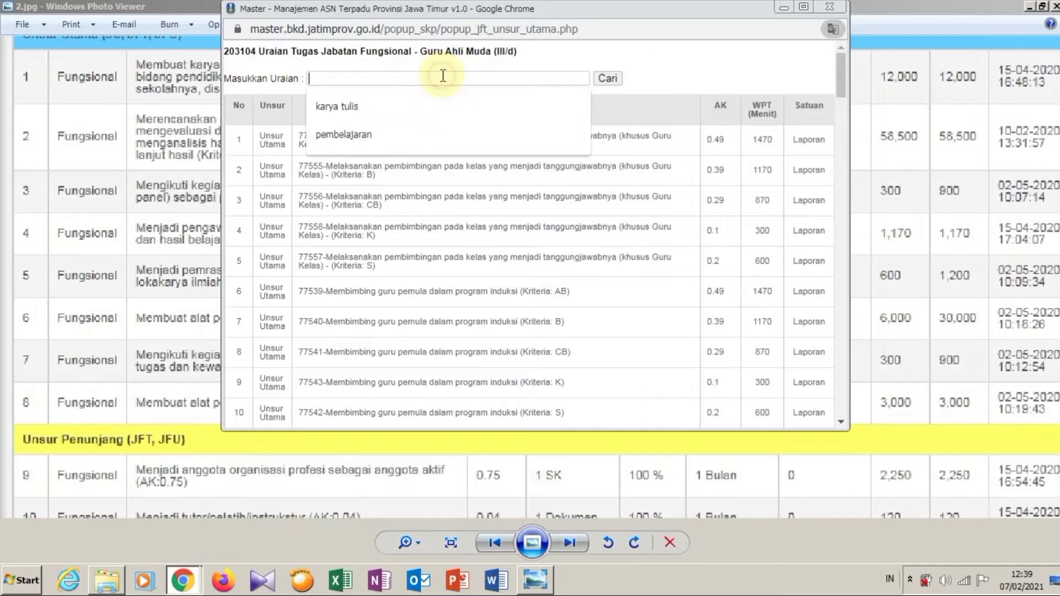
pyautogui.write('kegiat')
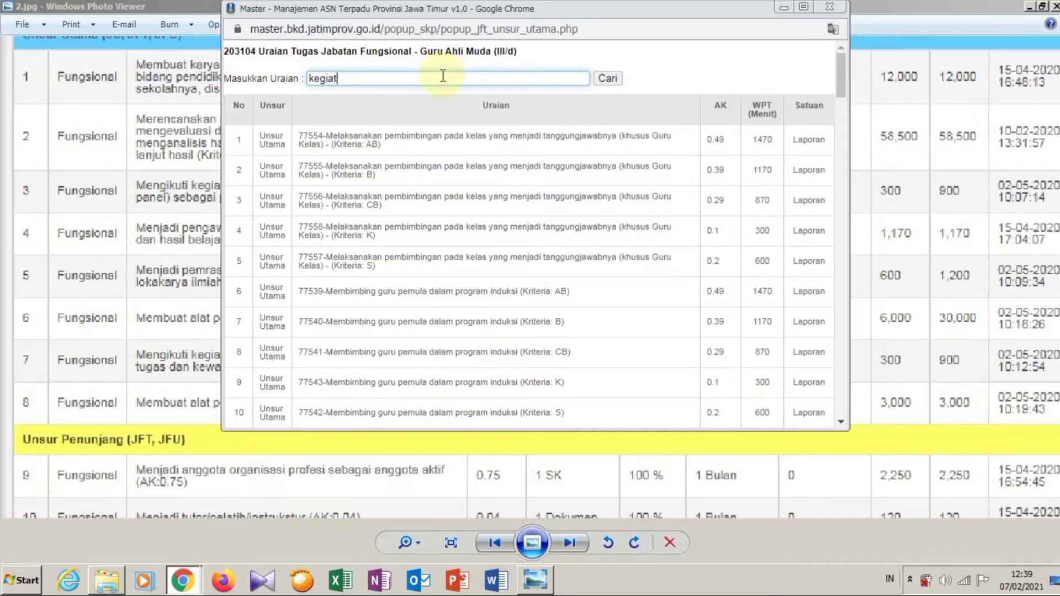
pyautogui.write('an ilmiah')
pyautogui.click(609, 78)
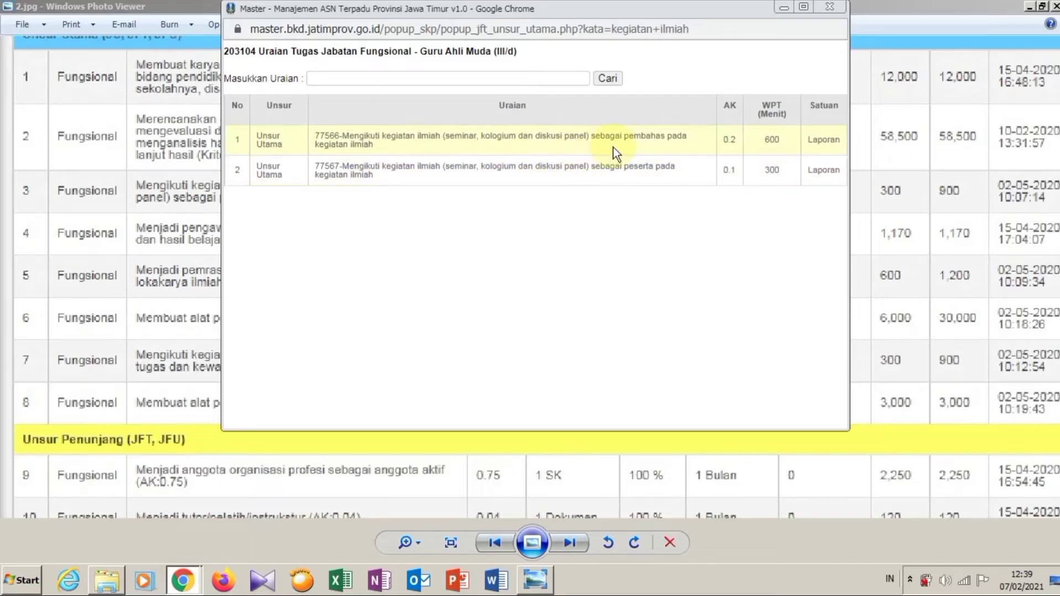
# Step: Compare the found descriptions with 2.jpg, and choose 77566, attending scientific activities as pembahas, returning to the Chrome form
pyautogui.hotkey('alt', 'Tab')
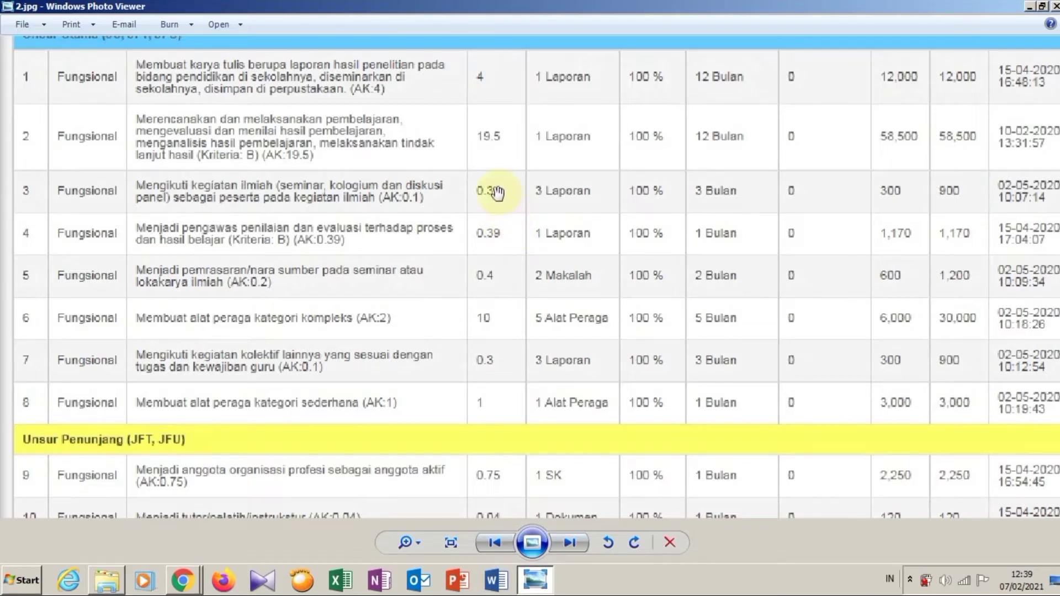
pyautogui.hotkey('alt', 'Tab')
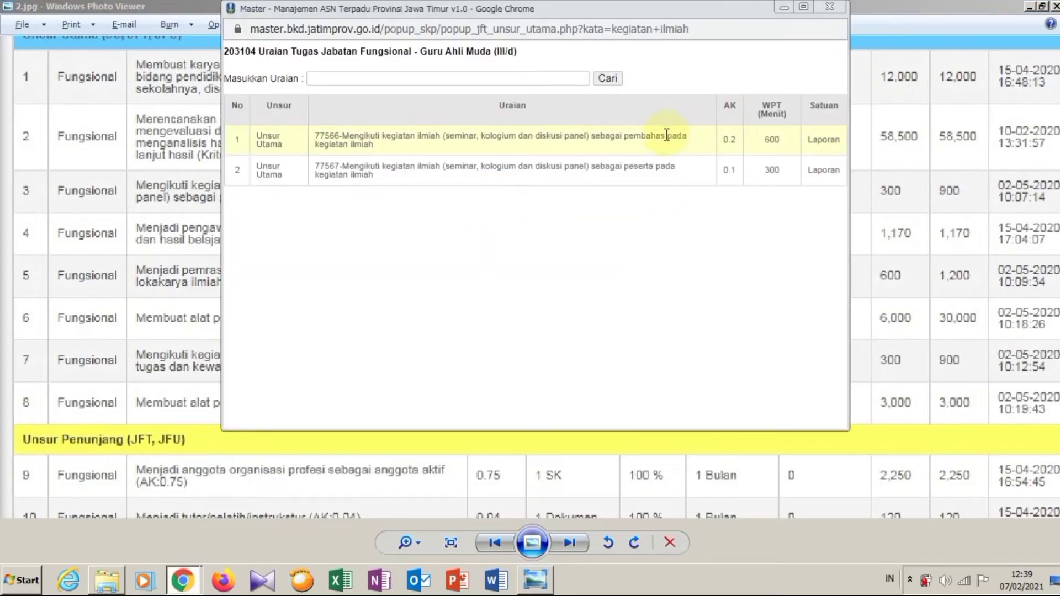
pyautogui.click(667, 135)
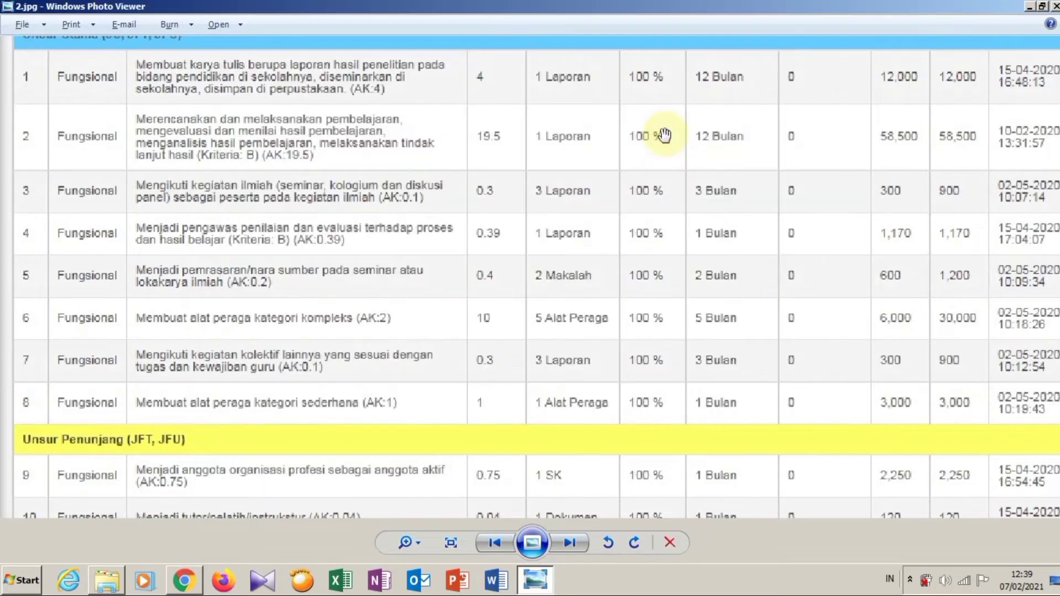
pyautogui.hotkey('alt', 'Tab')
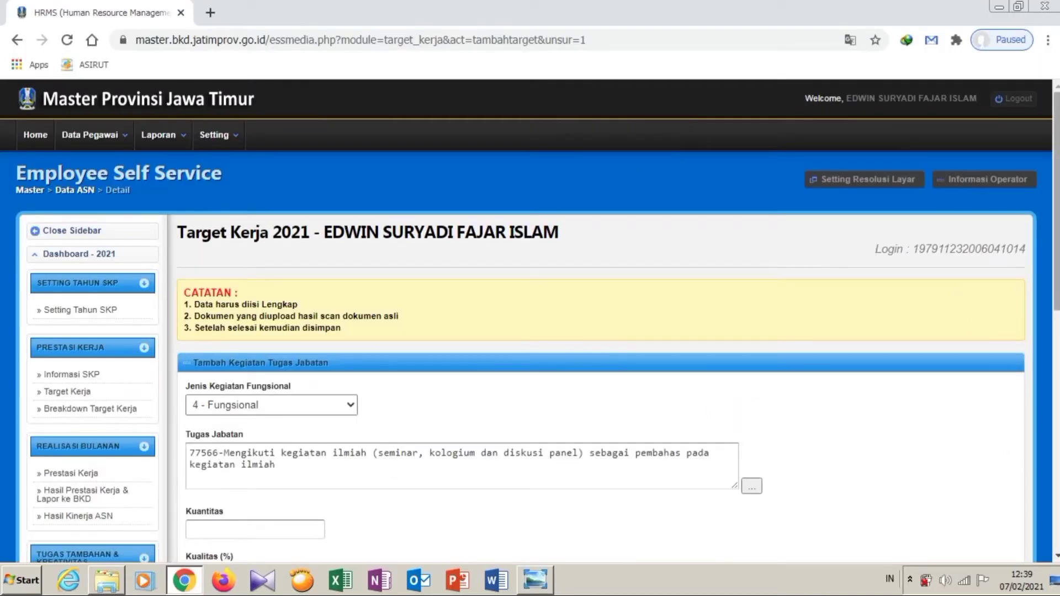
# Step: Set Kuantitas to 4 and Waktu (Bulan) to 4 for the kegiatan ilmiah activity, consulting last year's duration in 2.jpg
pyautogui.scroll(-4, 1046, 329)
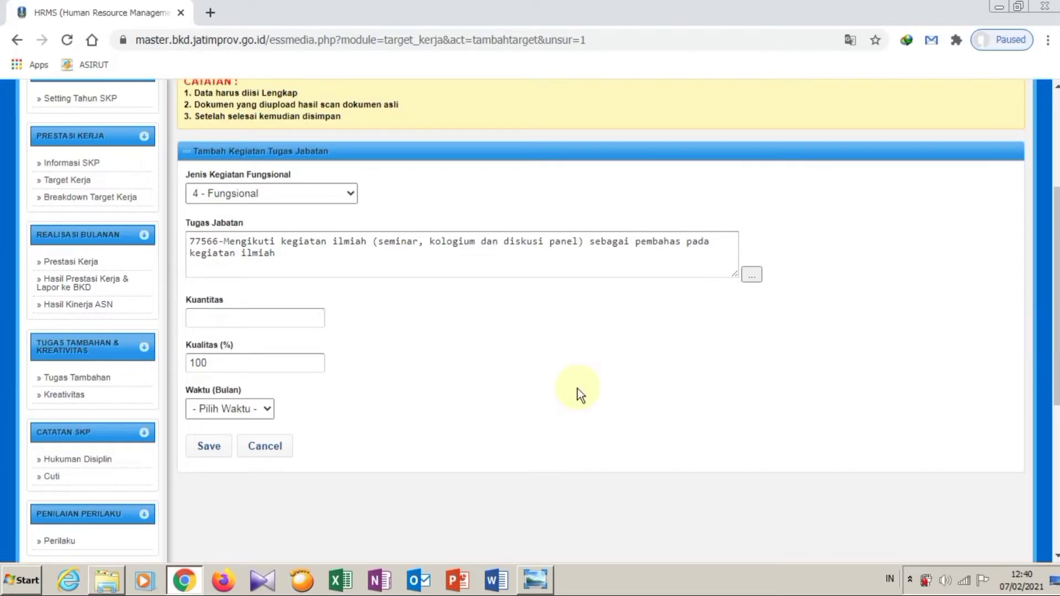
pyautogui.click(274, 321)
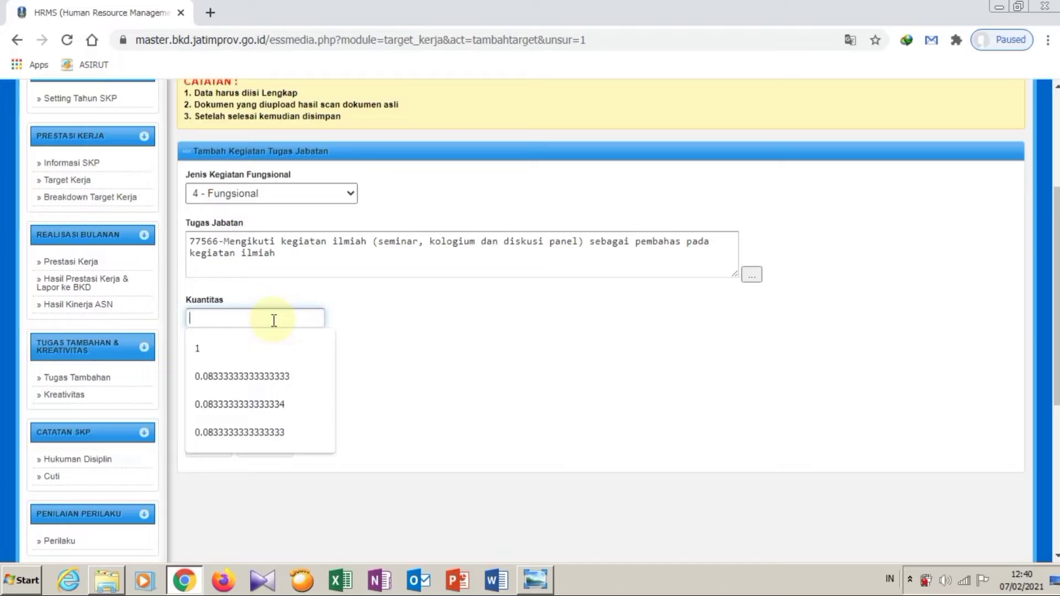
pyautogui.write('4')
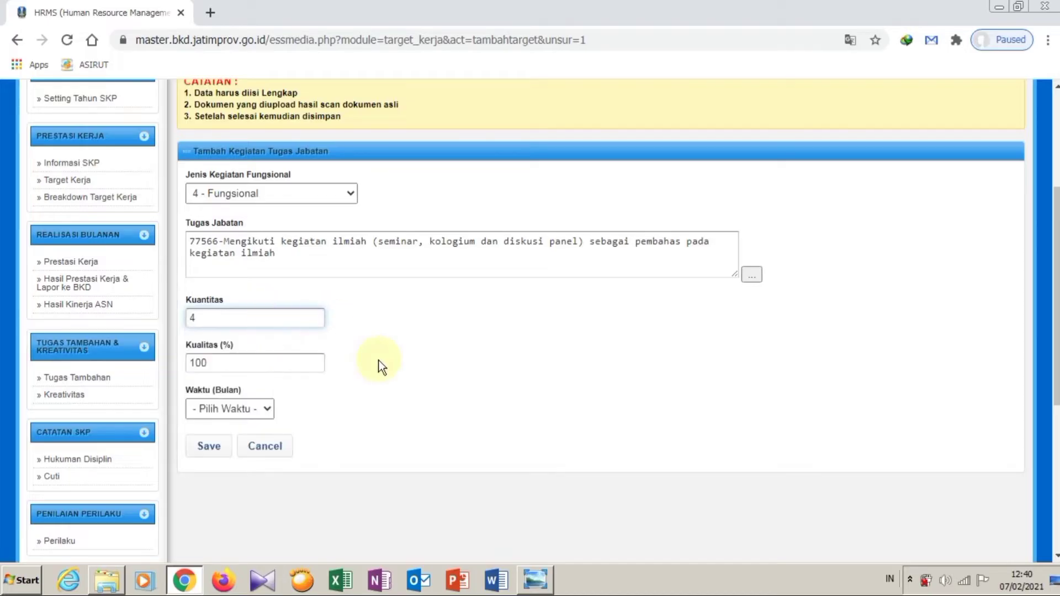
pyautogui.hotkey('alt', 'Tab')
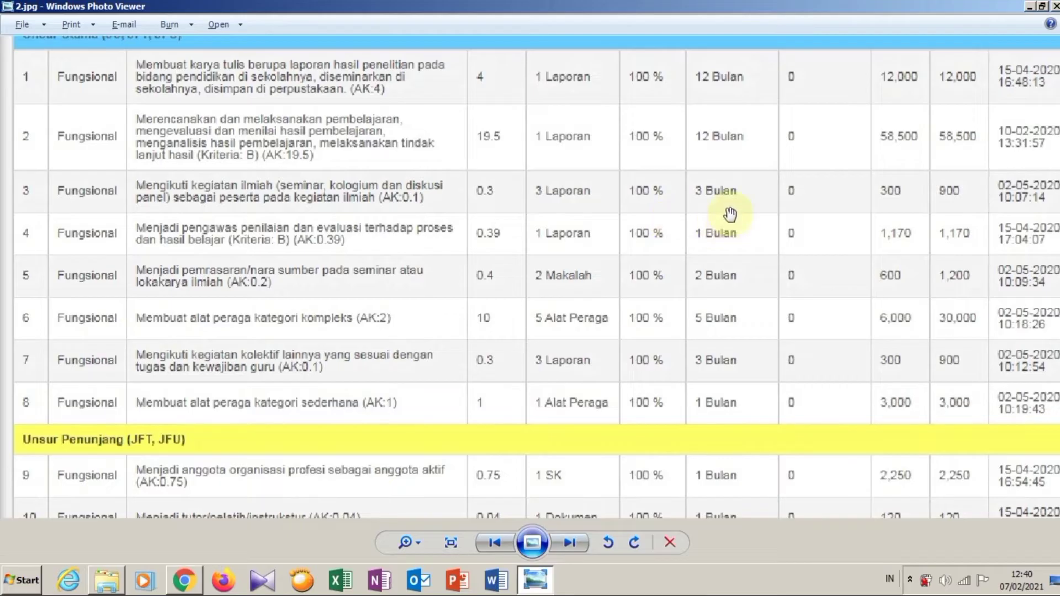
pyautogui.hotkey('alt', 'Tab')
pyautogui.click(242, 413)
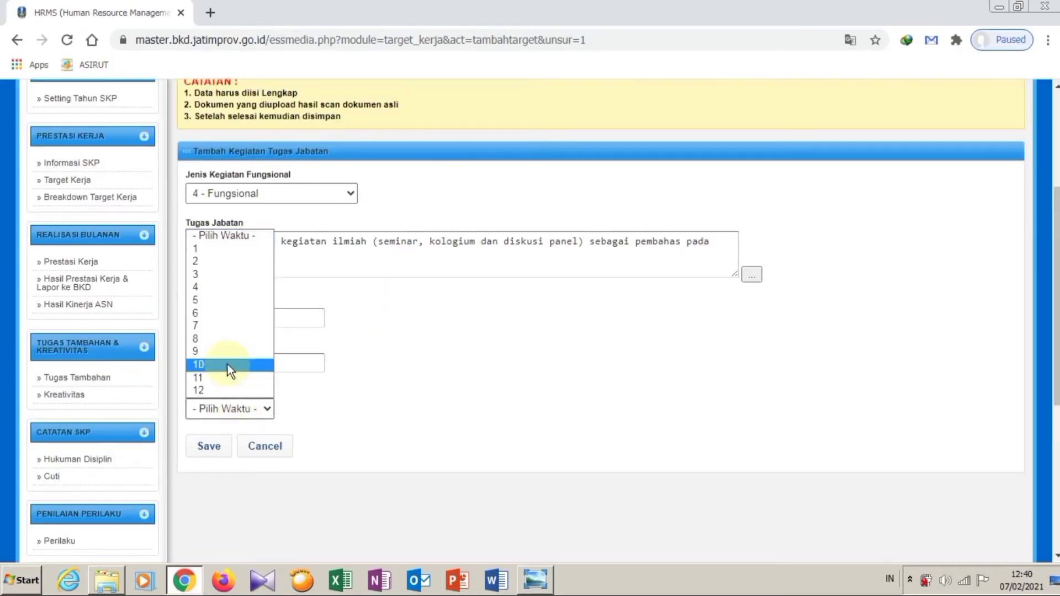
pyautogui.click(229, 288)
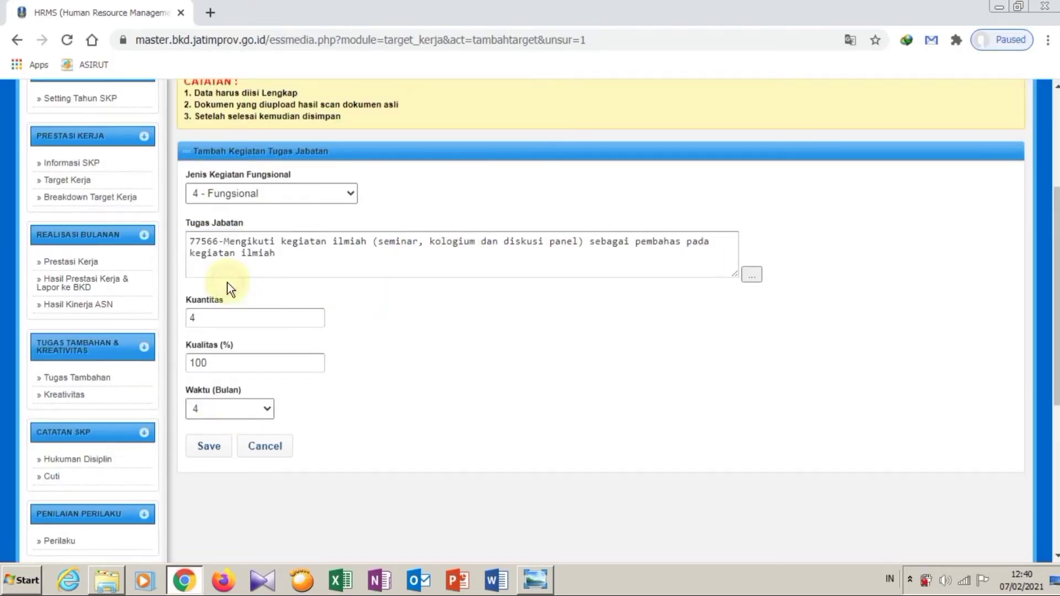
# Step: Save the kegiatan ilmiah activity, and check the target table in Chrome against last year's entries in 2.jpg
pyautogui.click(209, 446)
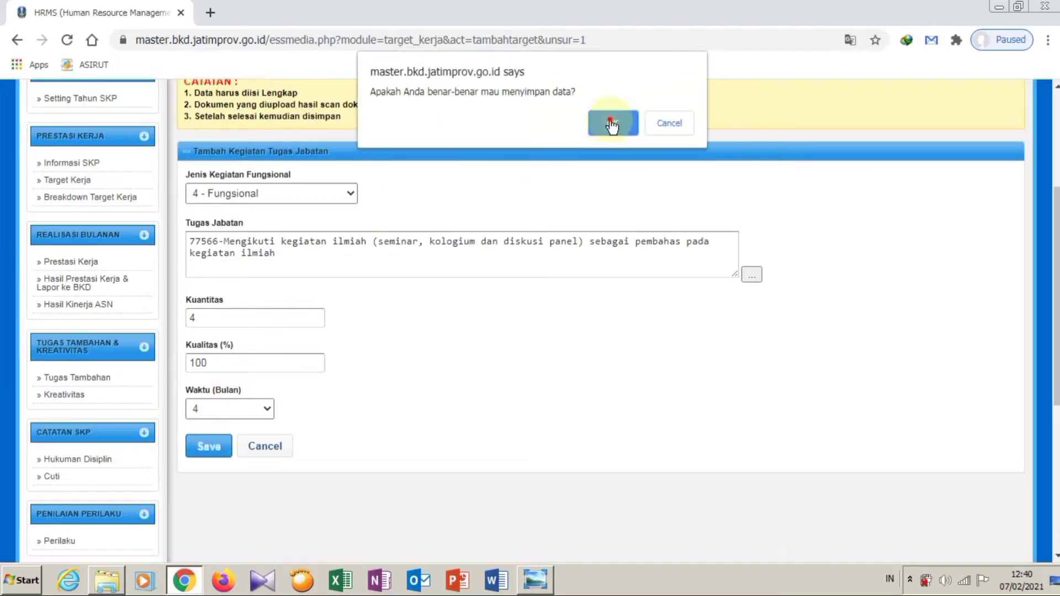
pyautogui.click(611, 122)
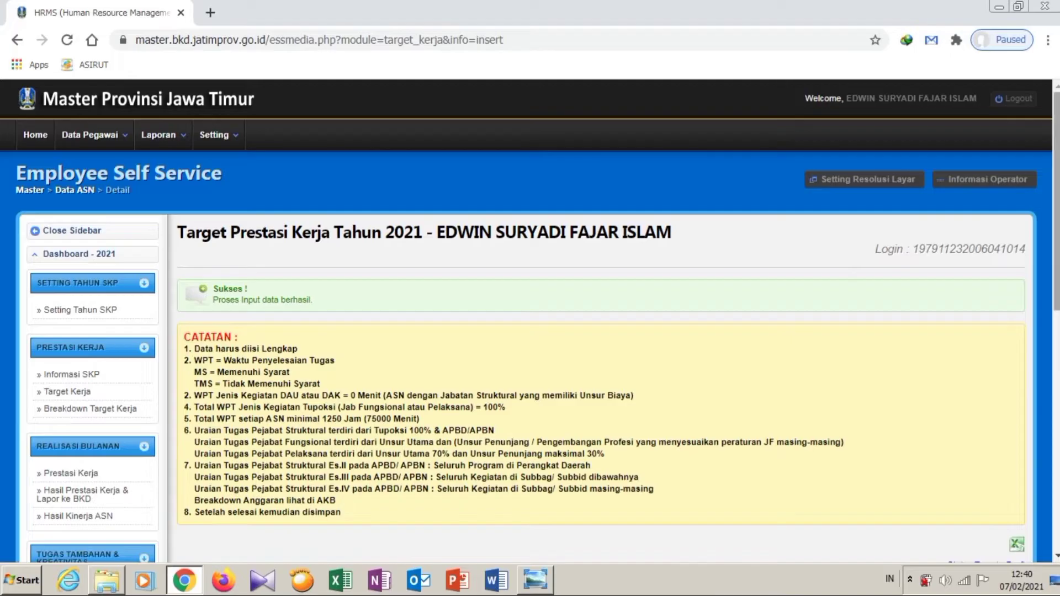
pyautogui.moveTo(1057, 185); pyautogui.dragTo(1044, 386)
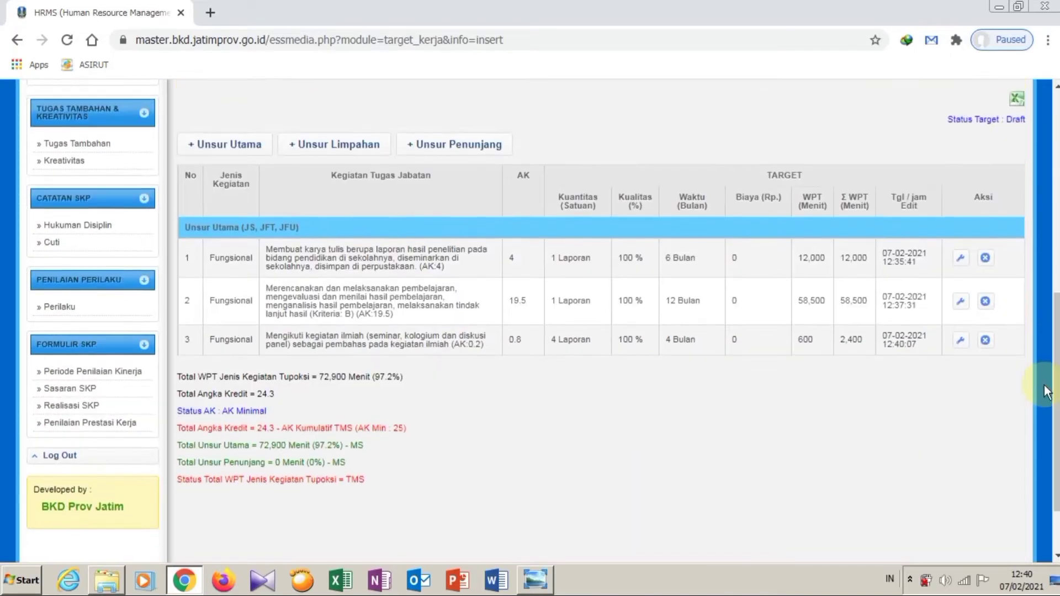
pyautogui.hotkey('alt', 'Tab')
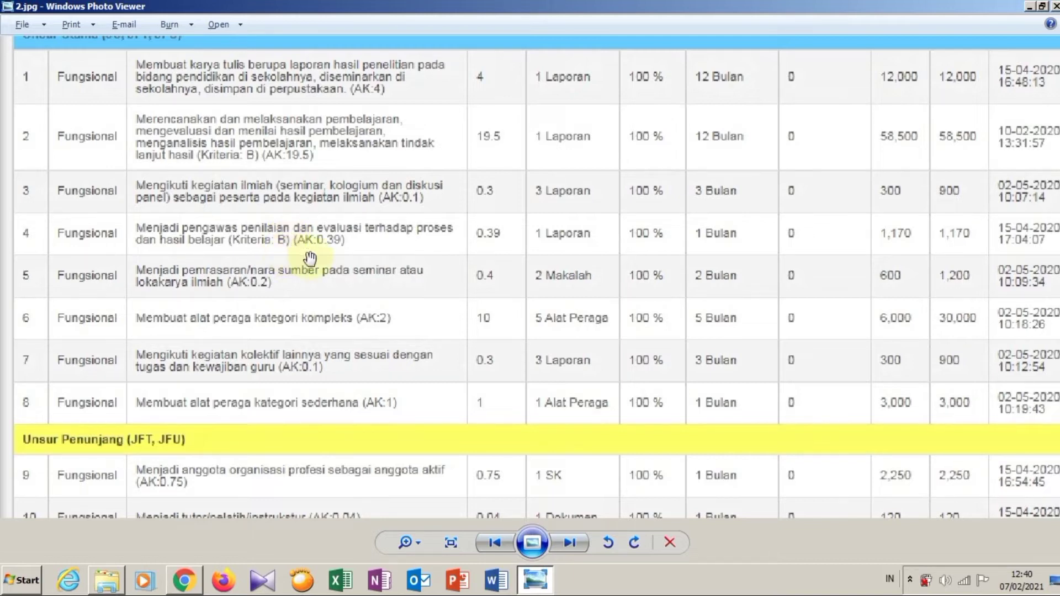
pyautogui.hotkey('alt', 'Tab')
pyautogui.hotkey('alt', 'Tab')
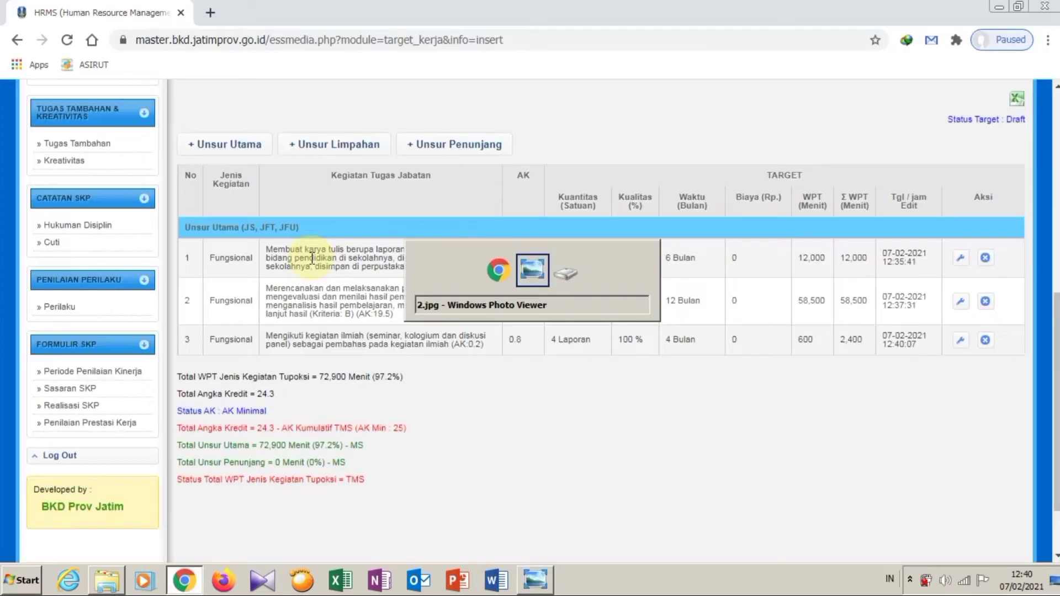
pyautogui.hotkey('alt', 'Tab')
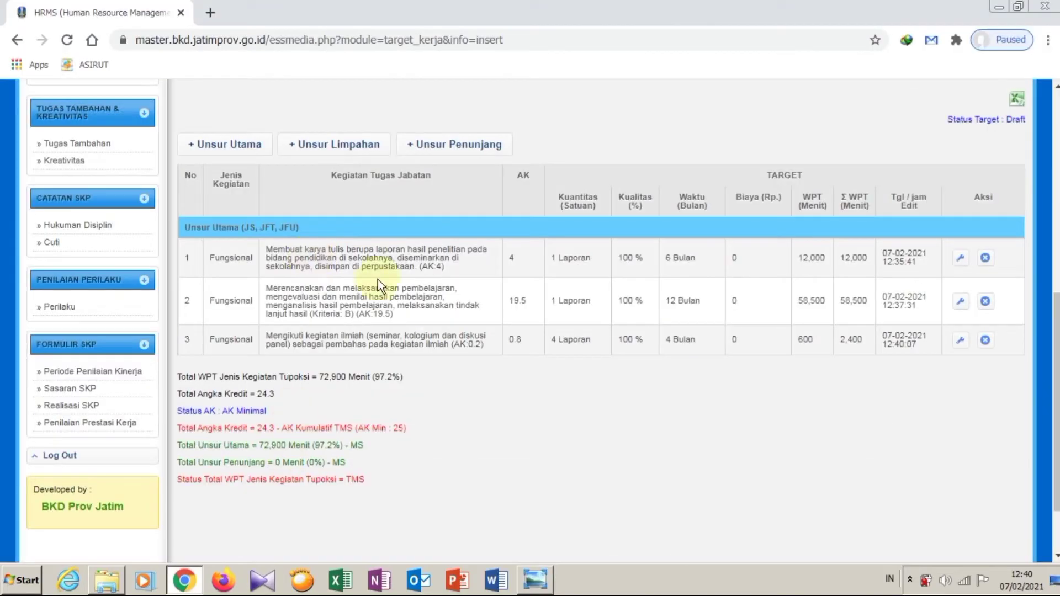
# Step: Add a new Unsur Utama activity of type 4 - Fungsional, and search the Tugas Jabatan descriptions for "pengawas"
pyautogui.click(250, 151)
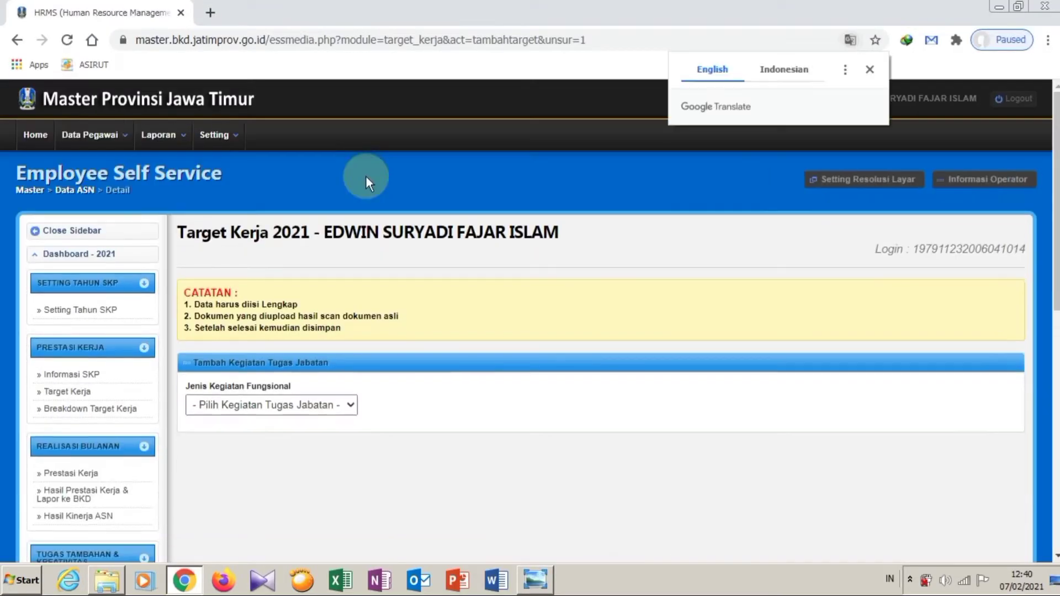
pyautogui.click(349, 410)
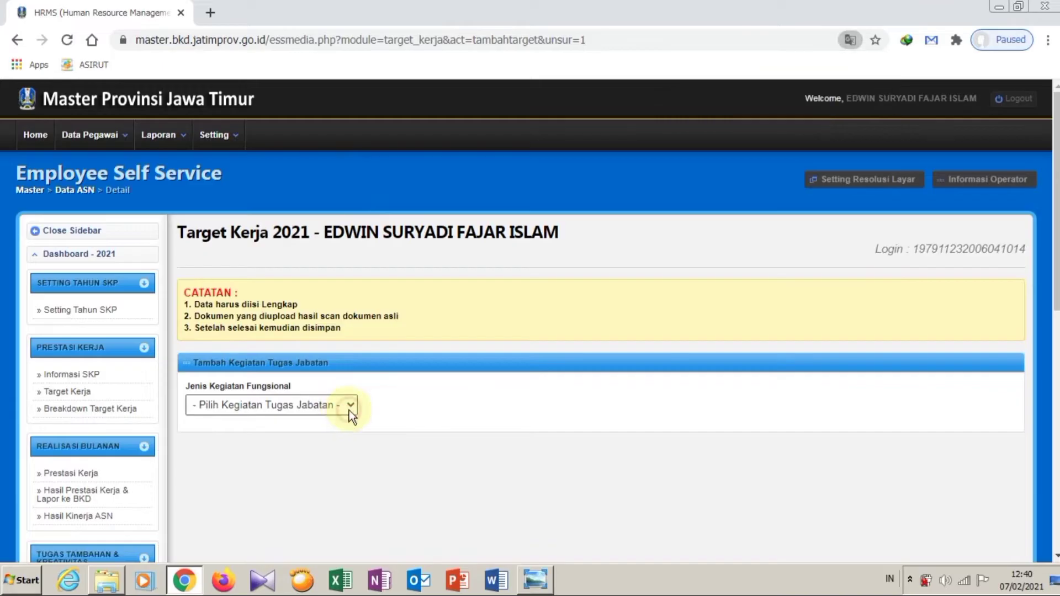
pyautogui.click(326, 436)
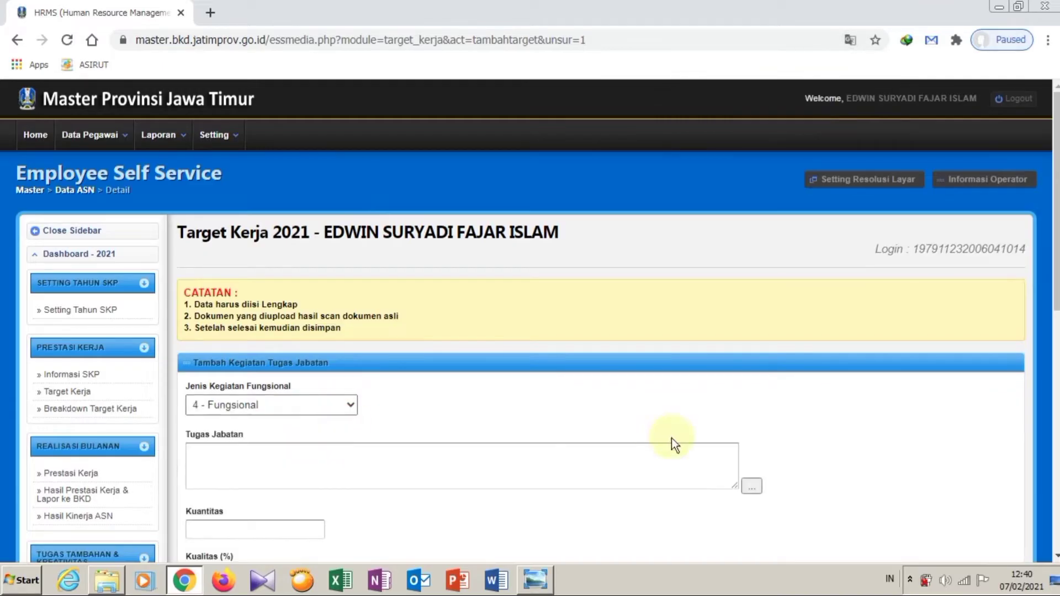
pyautogui.click(754, 486)
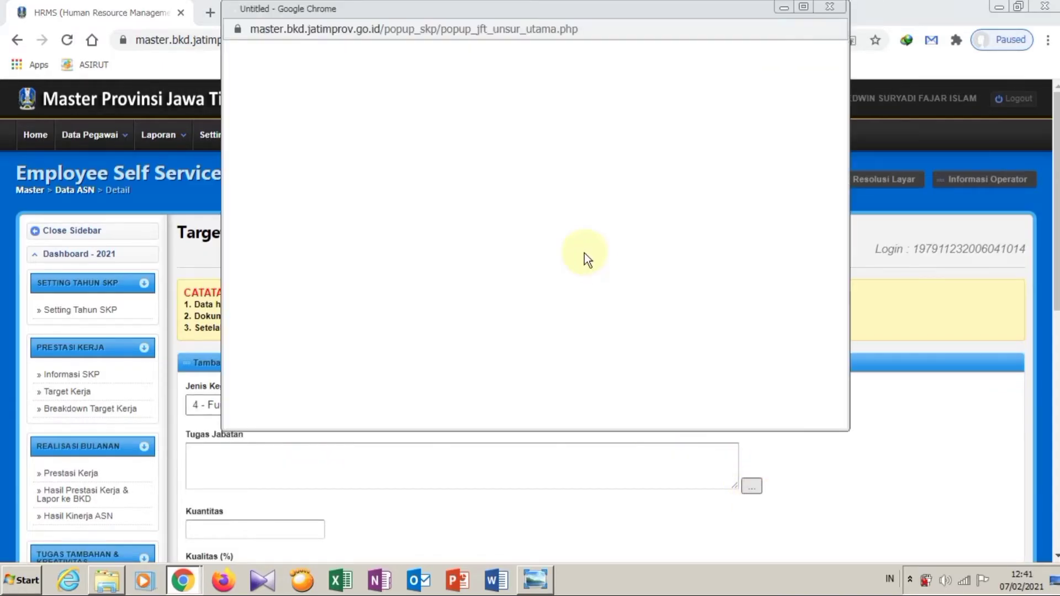
pyautogui.click(491, 83)
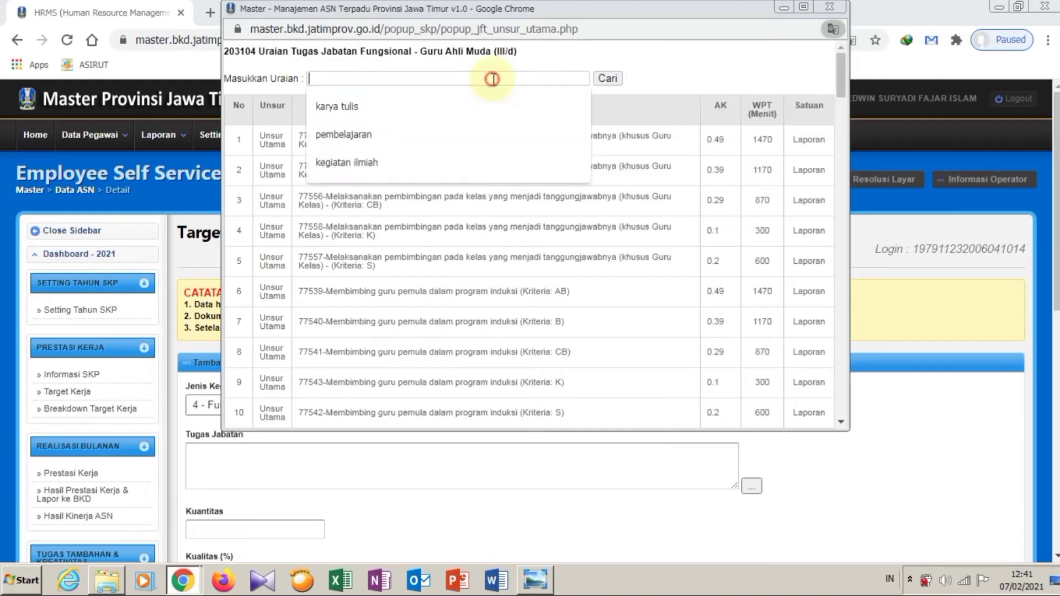
pyautogui.write('pengawas')
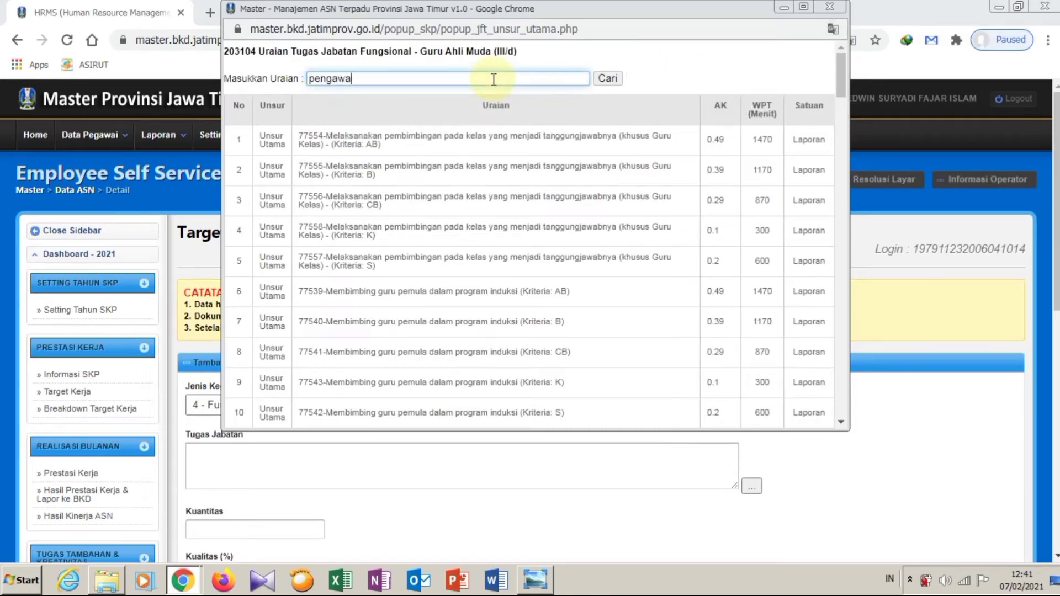
pyautogui.click(609, 78)
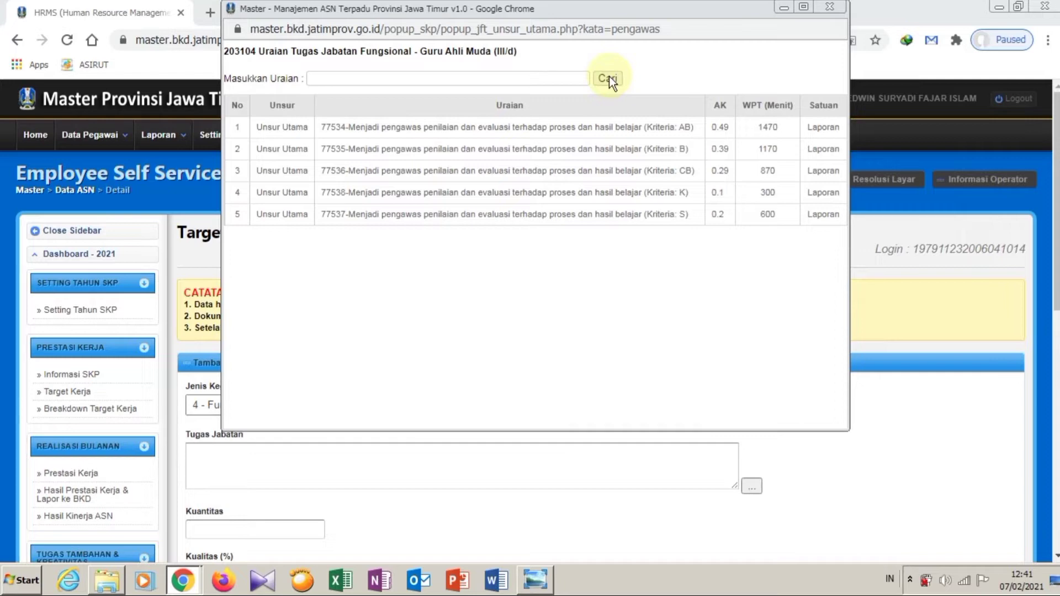
# Step: Compare the found descriptions with the fourth activity in 2.jpg in Windows Photo Viewer, and choose 77535, pengawas penilaian (Kriteria: B), back in Chrome
pyautogui.hotkey('alt', 'Tab')
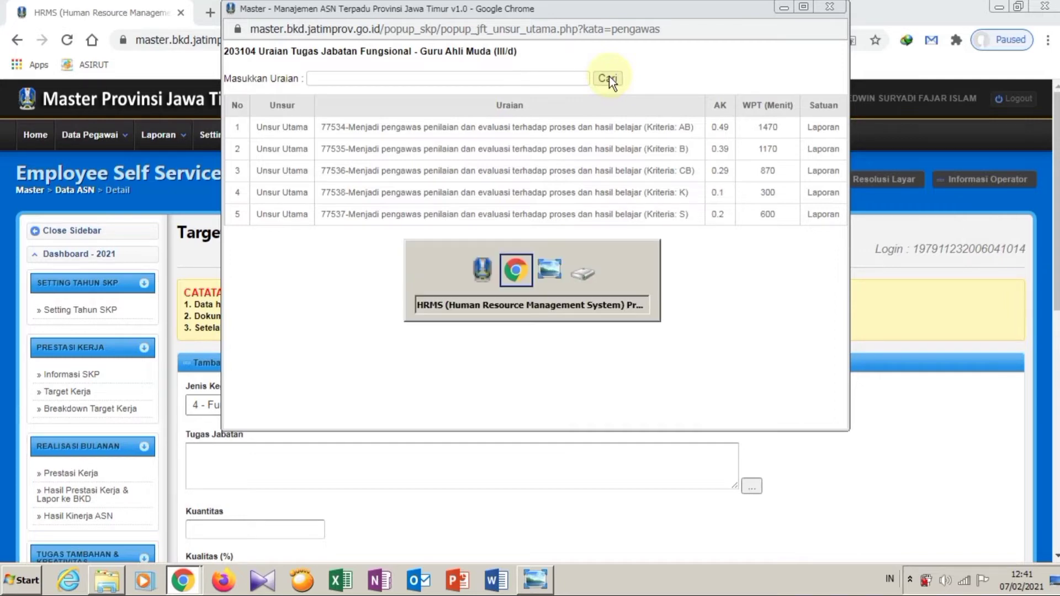
pyautogui.hotkey('alt', 'Tab')
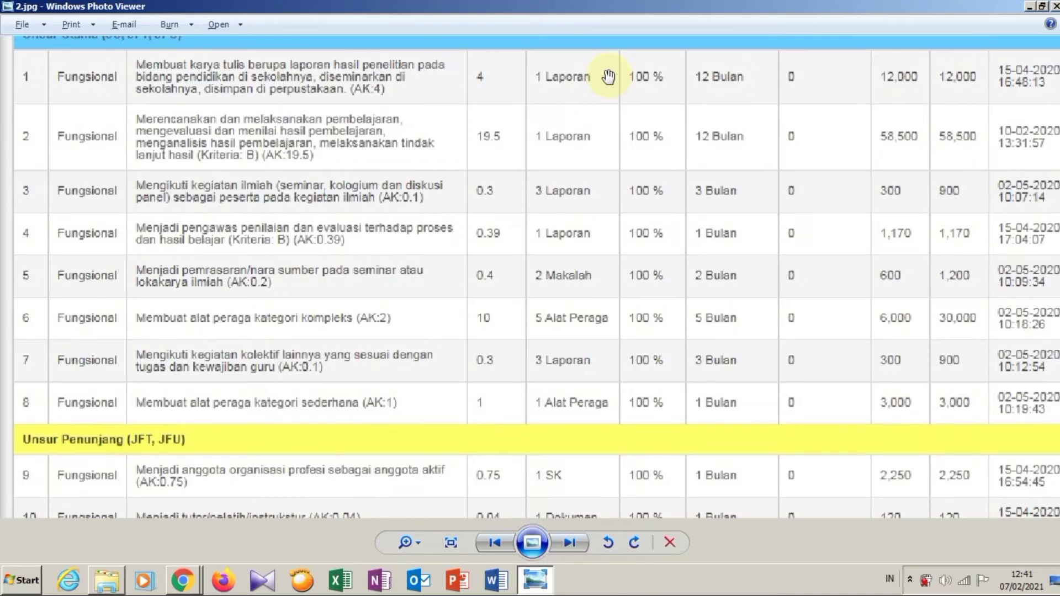
pyautogui.hotkey('alt', 'Tab')
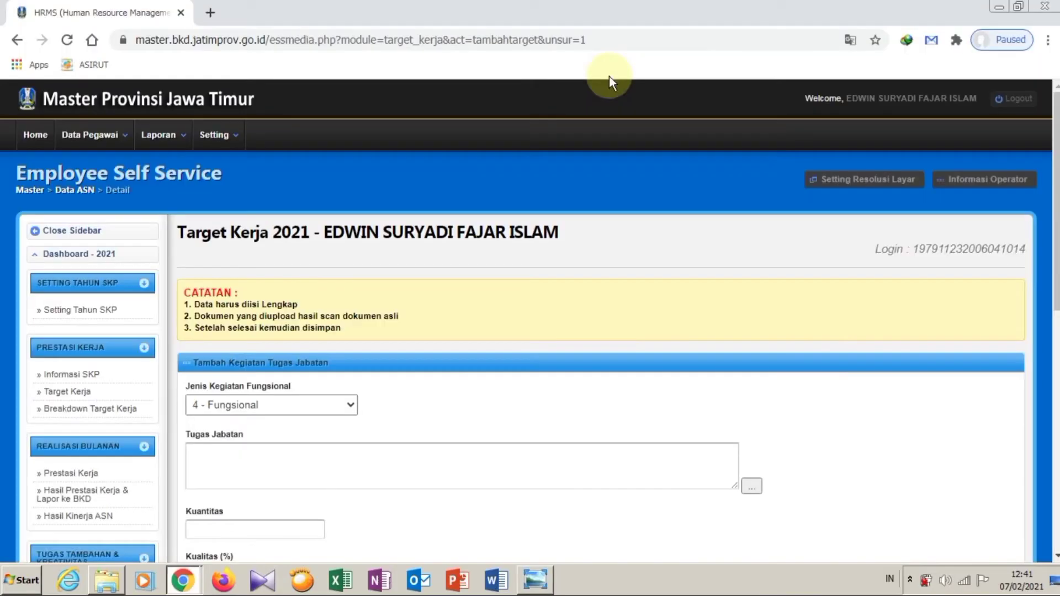
pyautogui.hotkey('alt', 'Tab')
pyautogui.hotkey('alt', 'Tab')
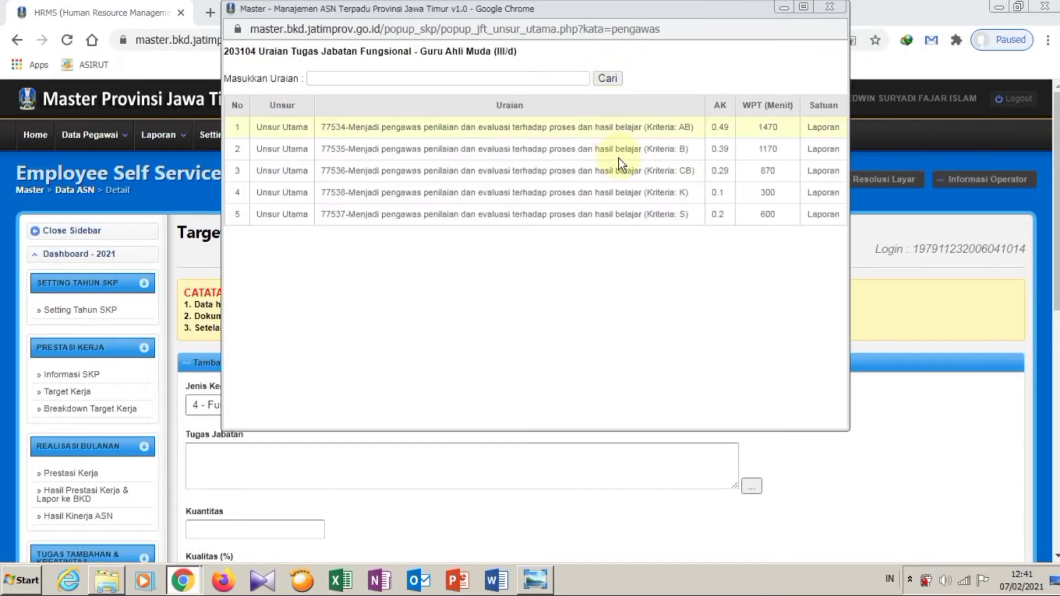
pyautogui.click(619, 155)
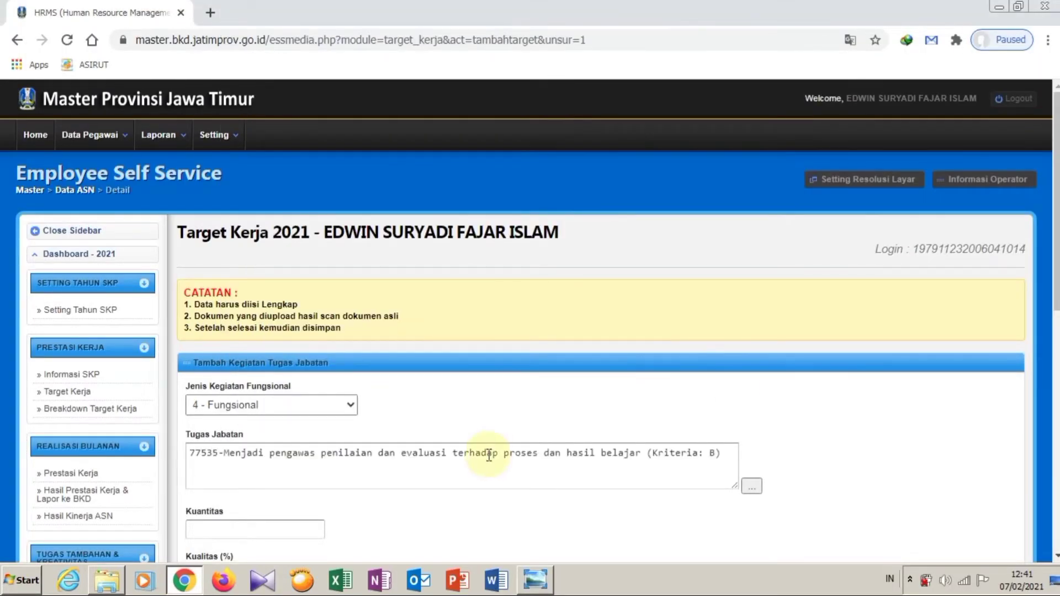
# Step: Save the pengawas penilaian activity with Kuantitas 1 and Waktu (Bulan) 1, and review the target table
pyautogui.click(303, 529)
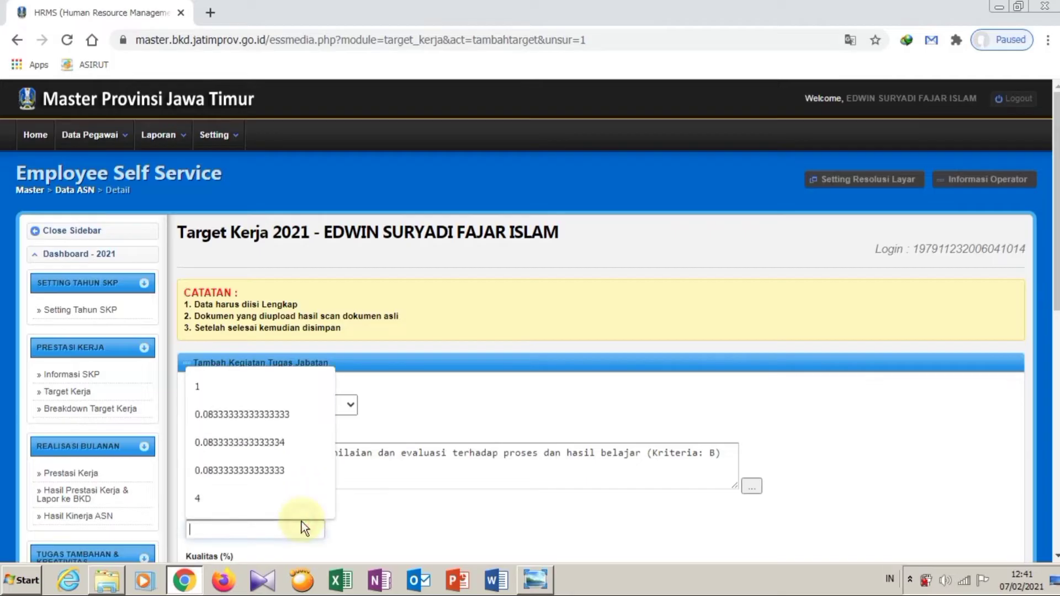
pyautogui.write('1')
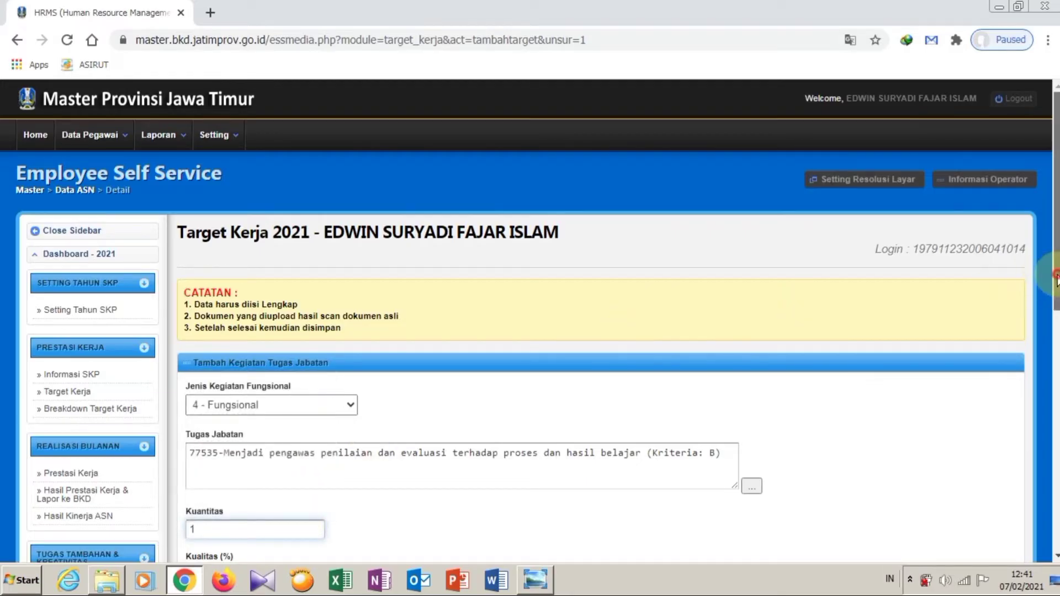
pyautogui.scroll(-5, 724, 269)
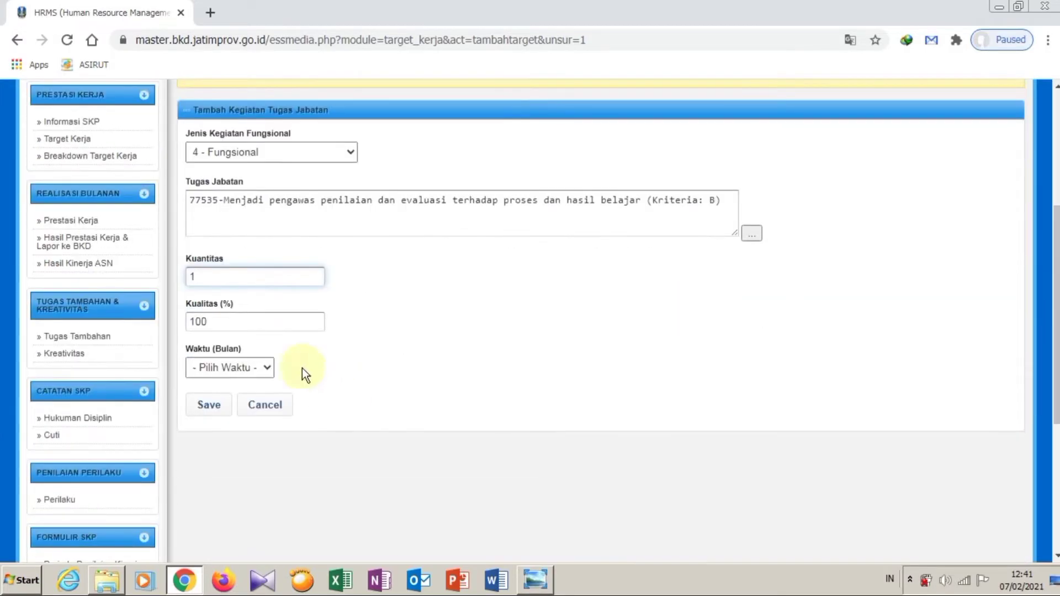
pyautogui.click(251, 368)
pyautogui.click(230, 399)
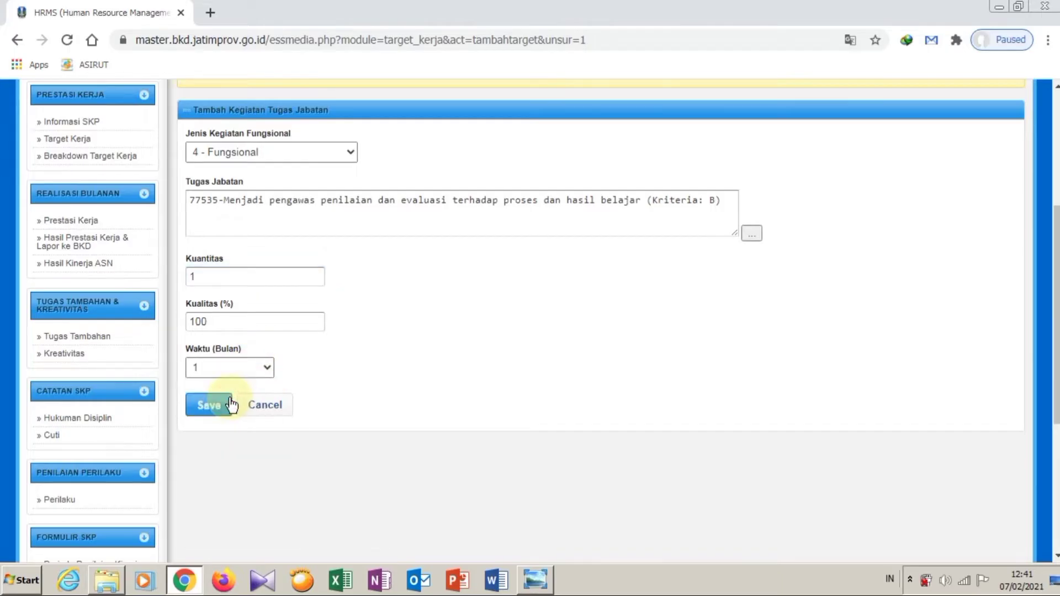
pyautogui.click(224, 409)
pyautogui.click(606, 135)
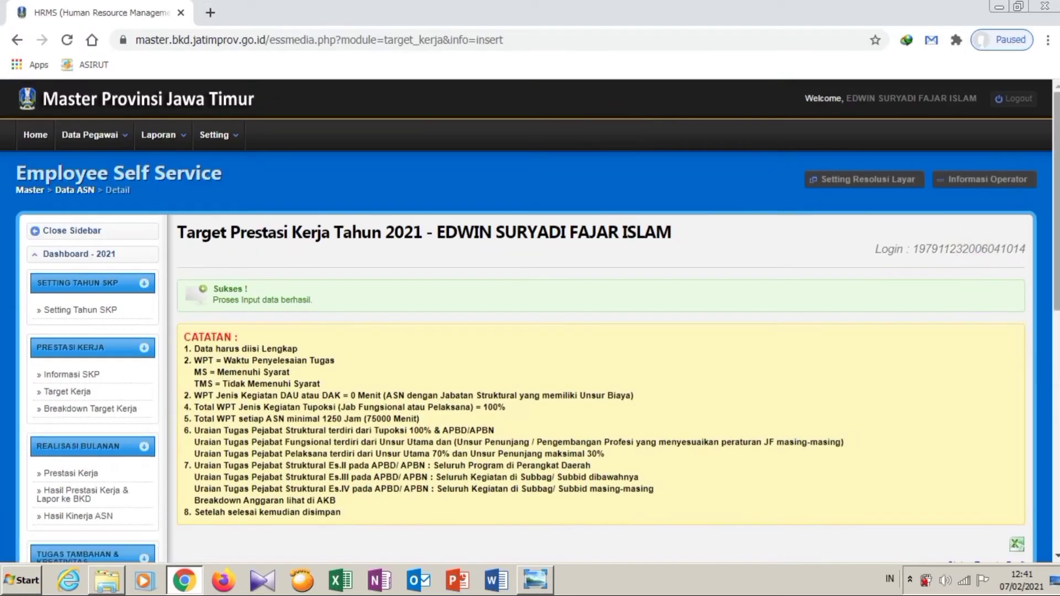
pyautogui.scroll(-7, 1024, 450)
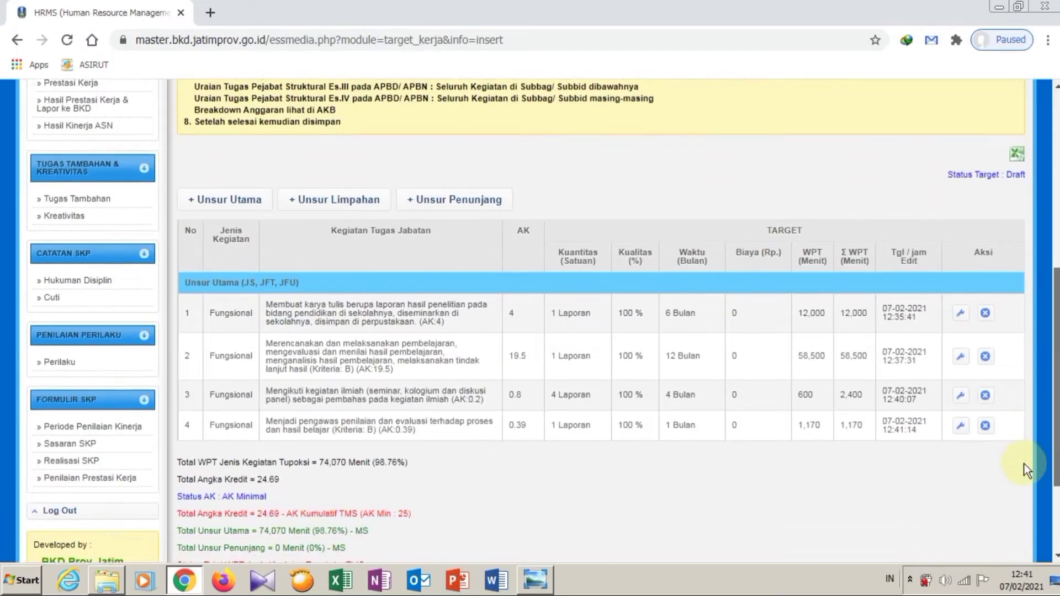
pyautogui.scroll(-2, 1023, 475)
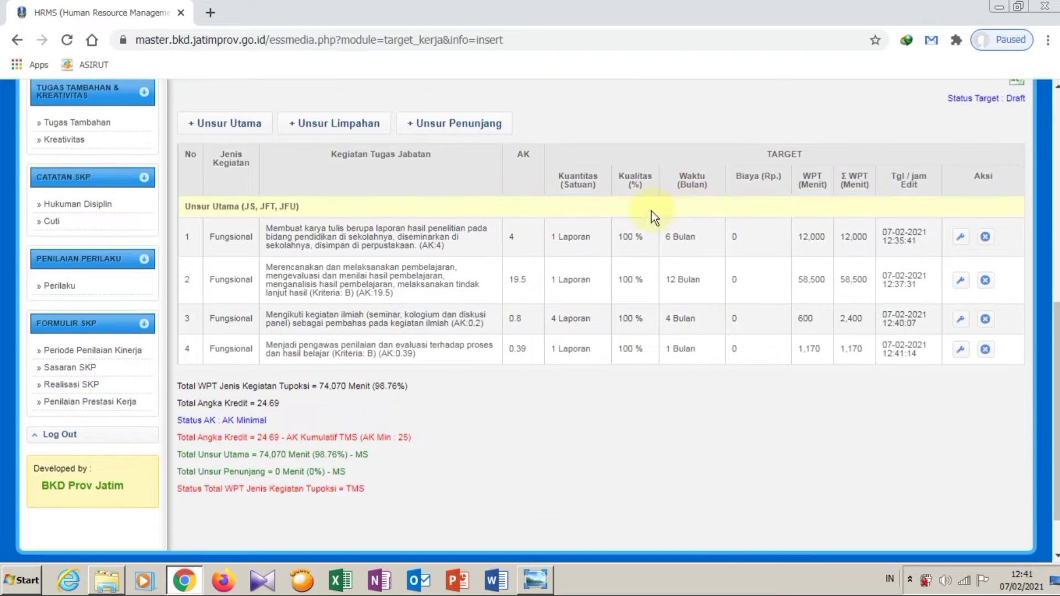
# Step: Check the fifth activity in 2.jpg, and search "nara" in Chrome among the Tugas Jabatan descriptions for a new Unsur Utama activity of type 4 - Fungsional
pyautogui.hotkey('alt', 'Tab')
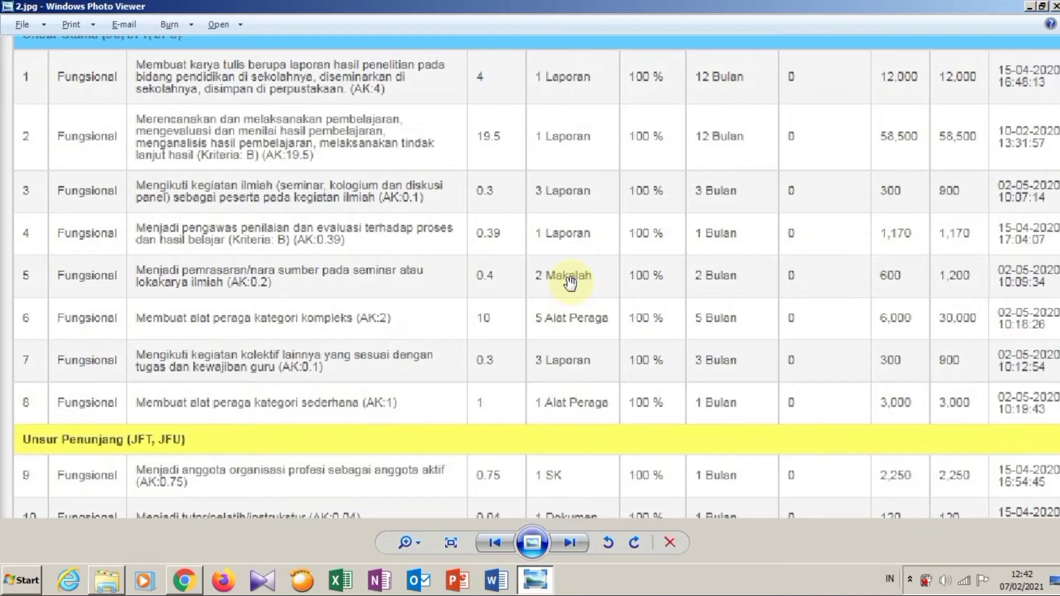
pyautogui.hotkey('alt', 'Tab')
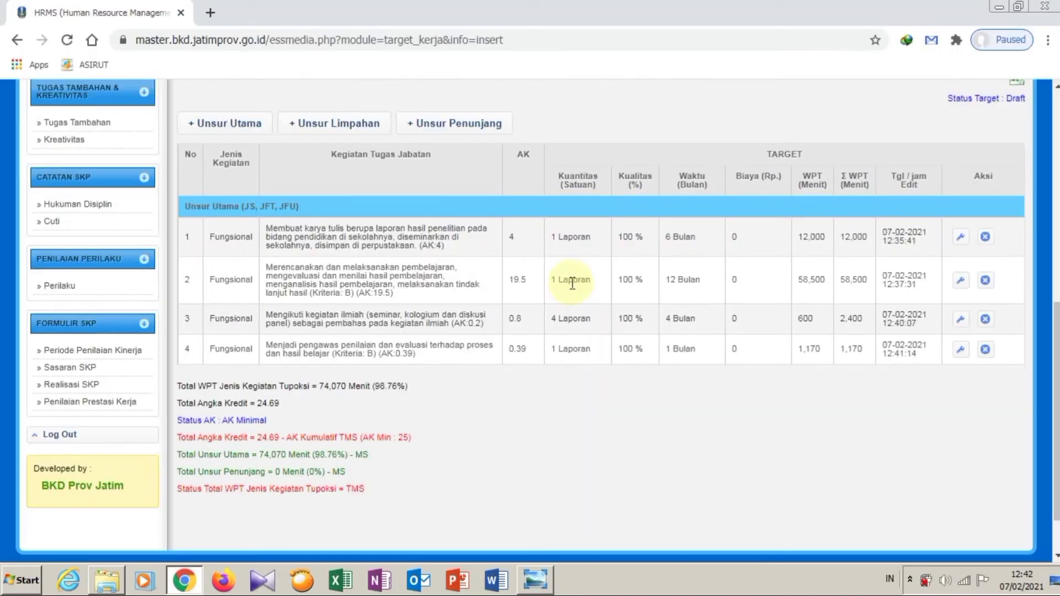
pyautogui.click(264, 134)
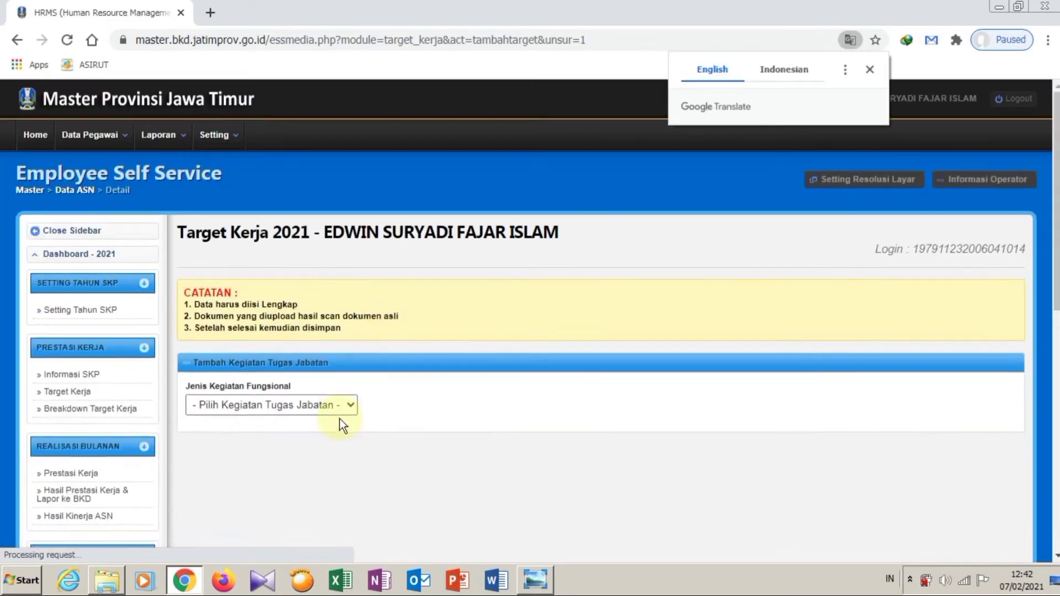
pyautogui.click(342, 409)
pyautogui.click(322, 433)
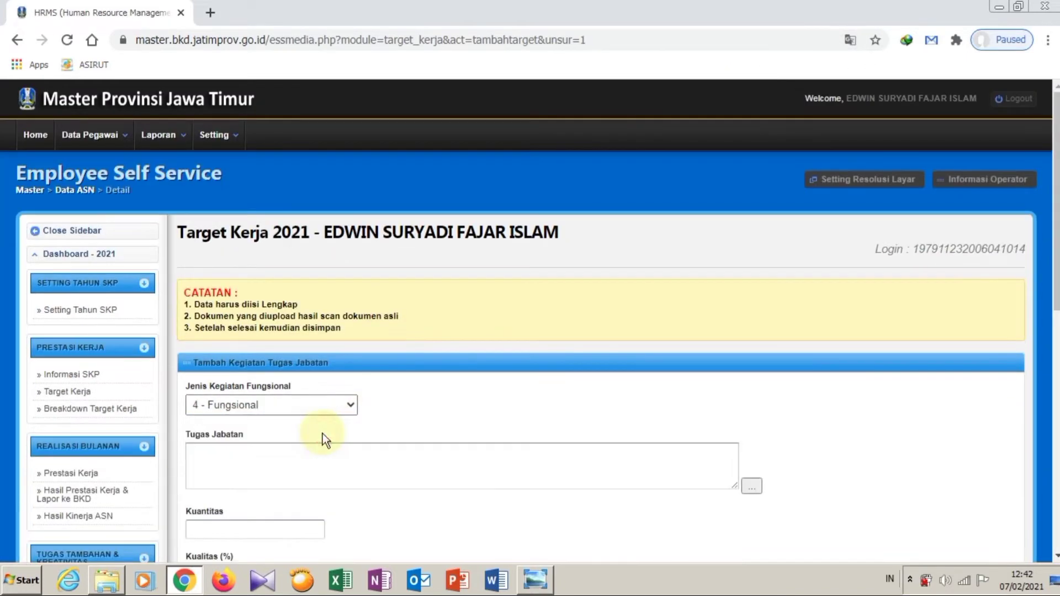
pyautogui.click(752, 487)
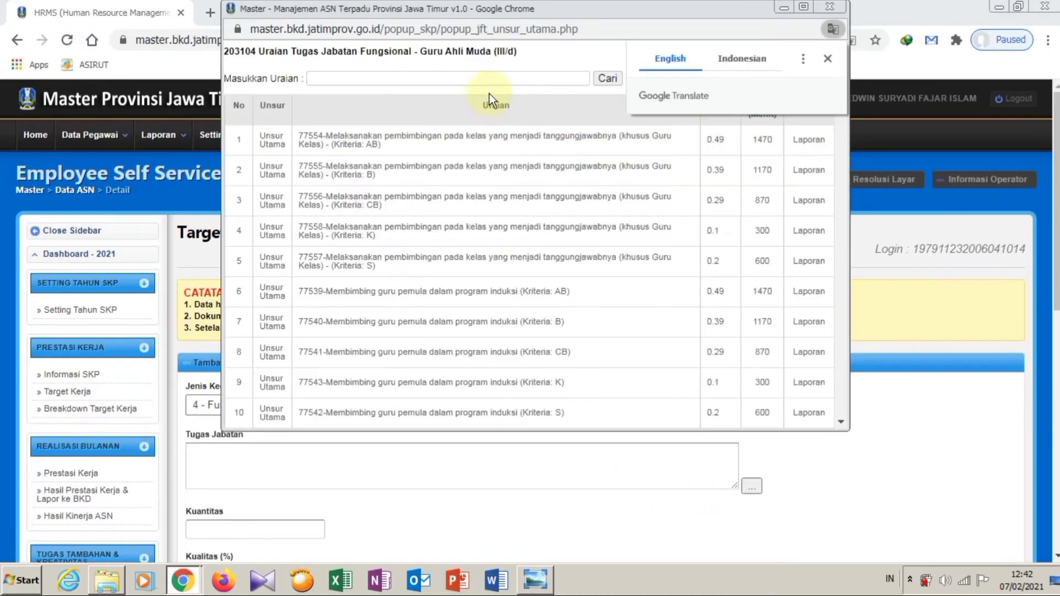
pyautogui.click(495, 78)
pyautogui.write('nara')
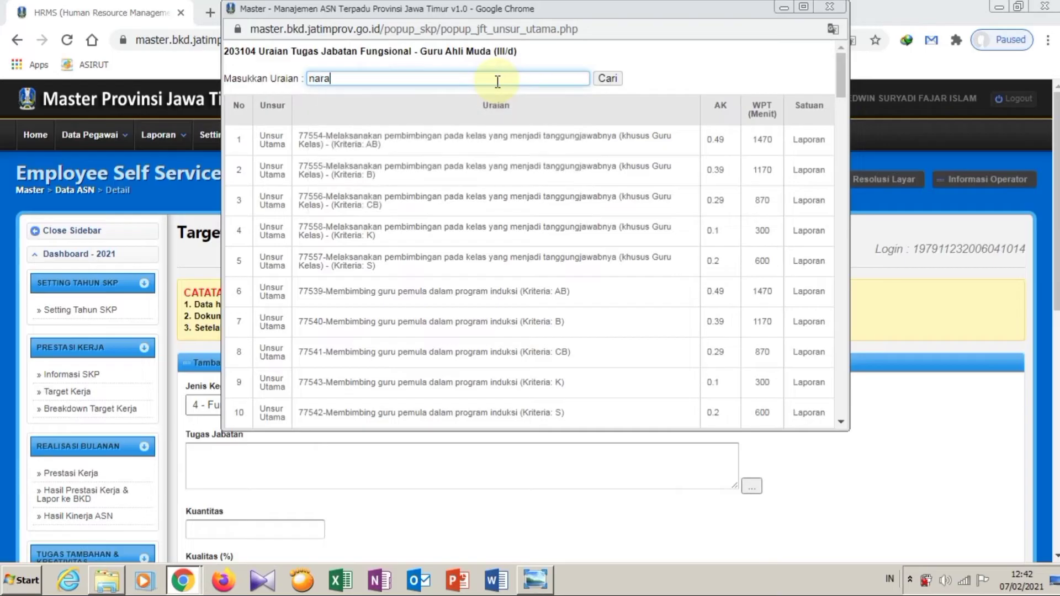
pyautogui.click(616, 76)
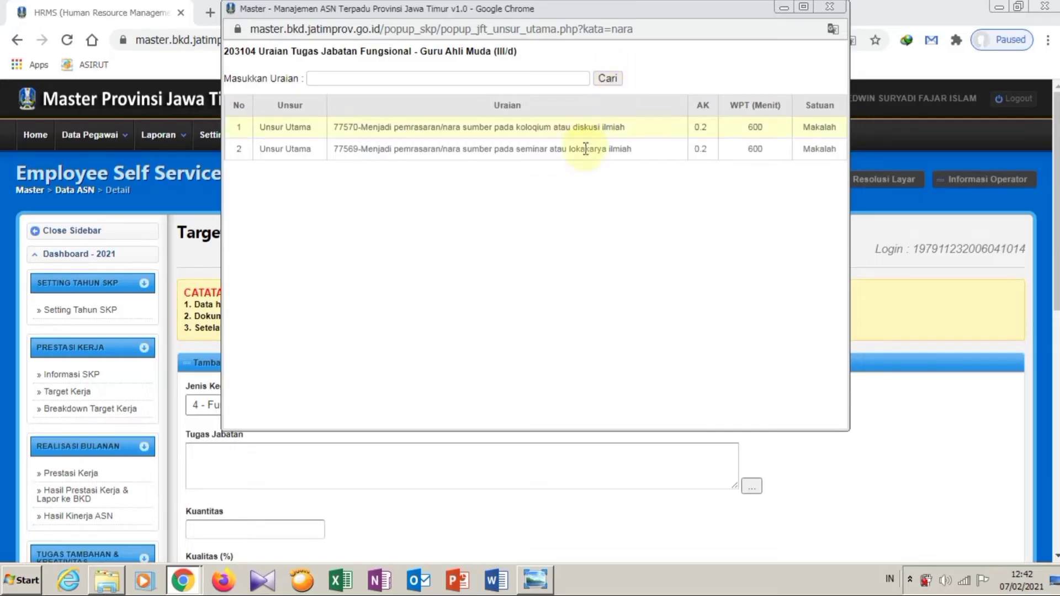
# Step: Compare the found descriptions with 2.jpg in Windows Photo Viewer, and choose 77569, pemrasaran/nara sumber at a seminar or lokakarya ilmiah, back in Chrome
pyautogui.hotkey('alt', 'Tab')
pyautogui.hotkey('alt', 'Tab')
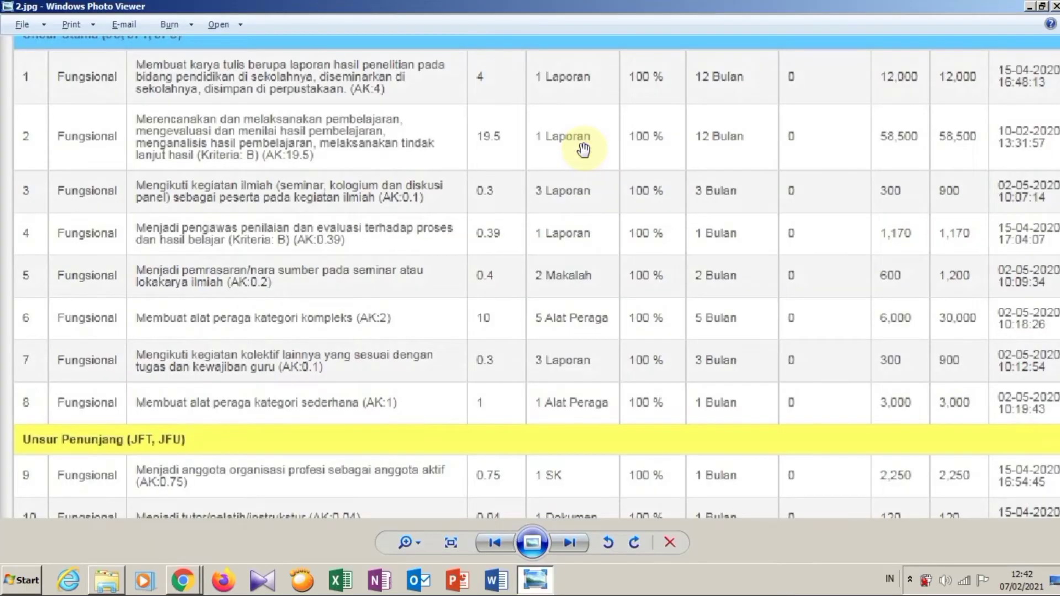
pyautogui.hotkey('alt', 'Tab')
pyautogui.hotkey('alt', 'Tab')
pyautogui.hotkey('alt', 'Tab')
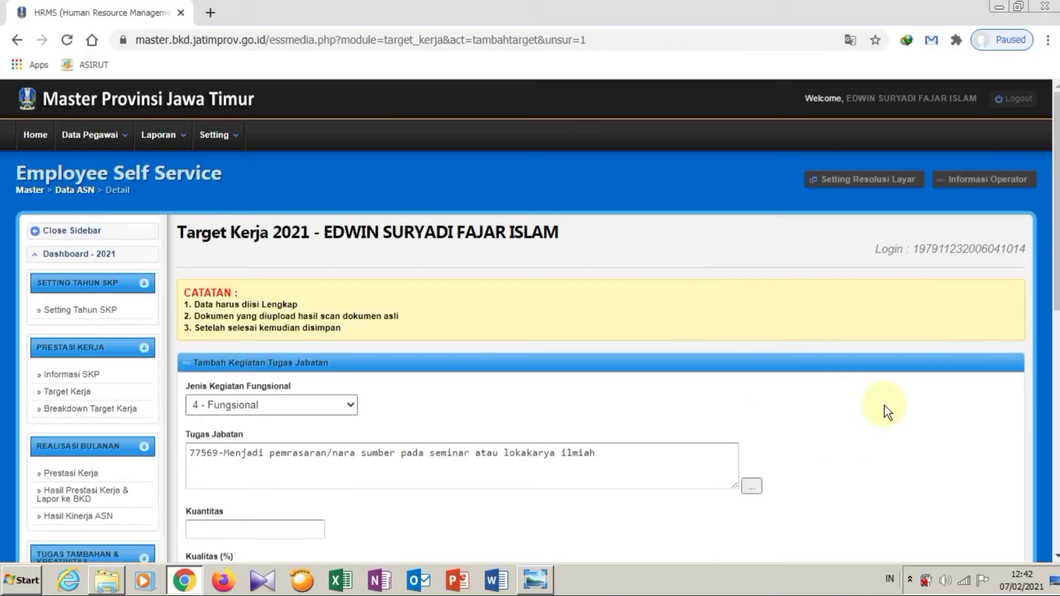
# Step: Save the pemrasaran/nara sumber activity with Kuantitas 1 and Waktu (Bulan) 1, and review the target table and its totals
pyautogui.scroll(-4, 741, 277)
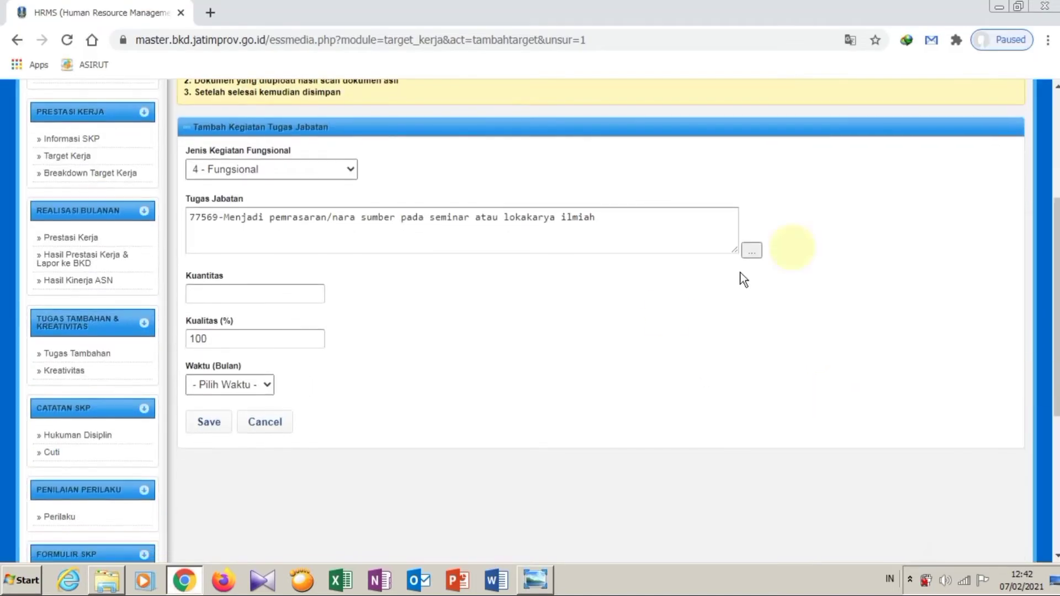
pyautogui.click(298, 293)
pyautogui.write('1')
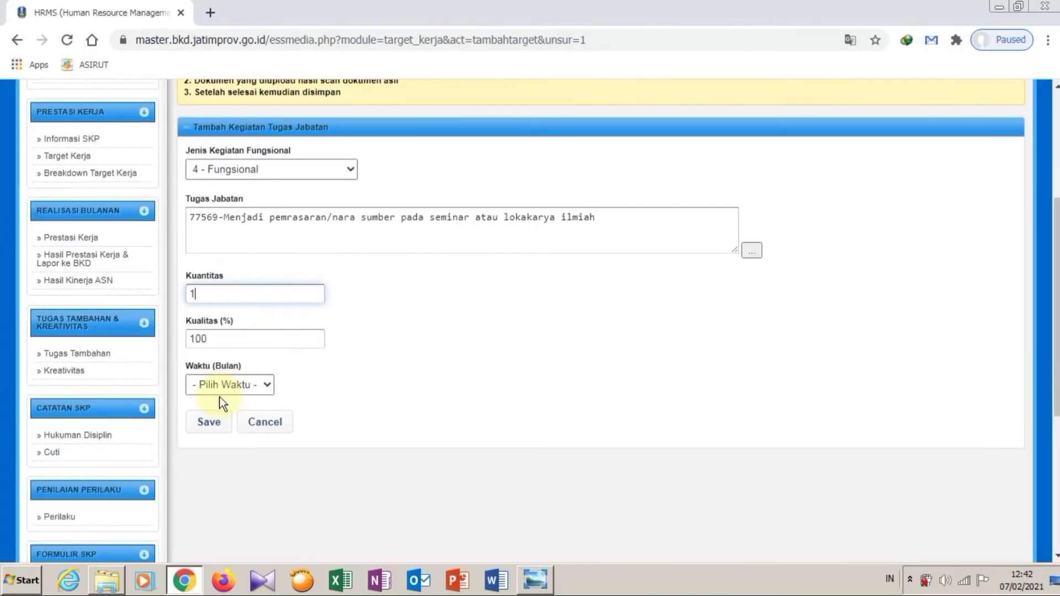
pyautogui.click(228, 388)
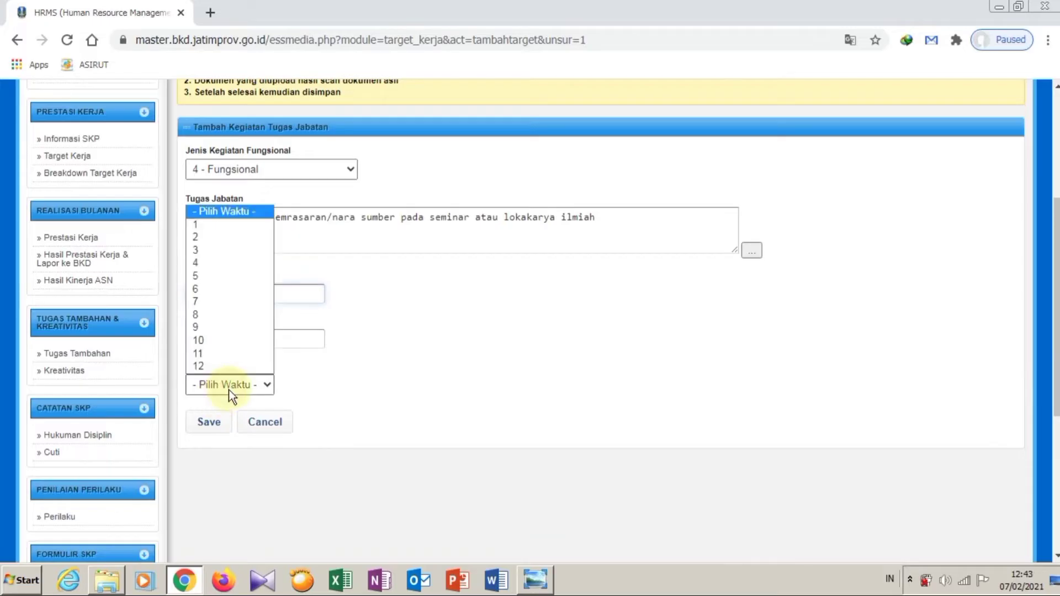
pyautogui.click(213, 224)
pyautogui.click(213, 421)
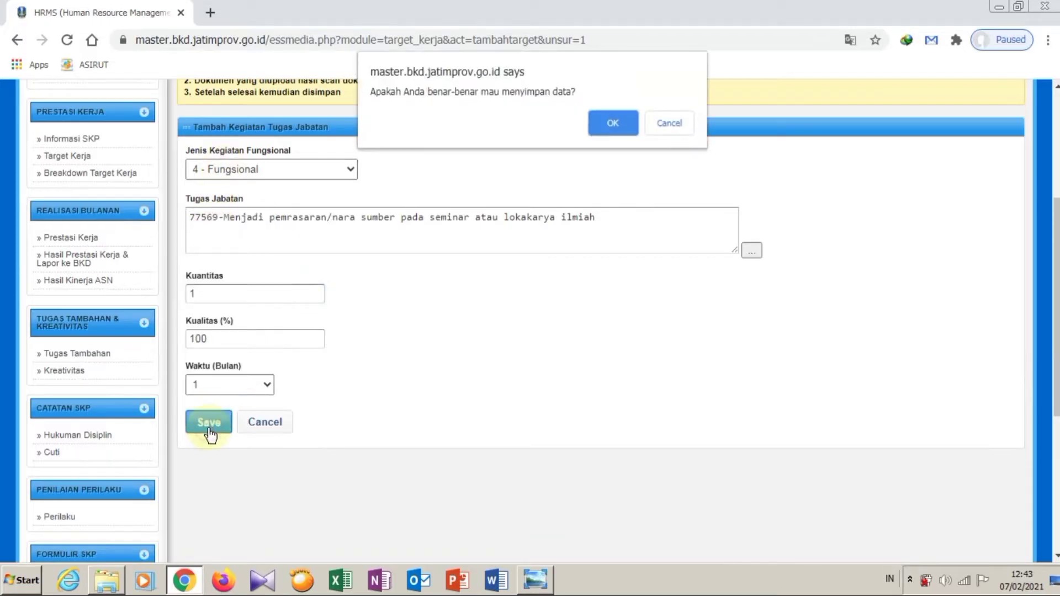
pyautogui.click(606, 119)
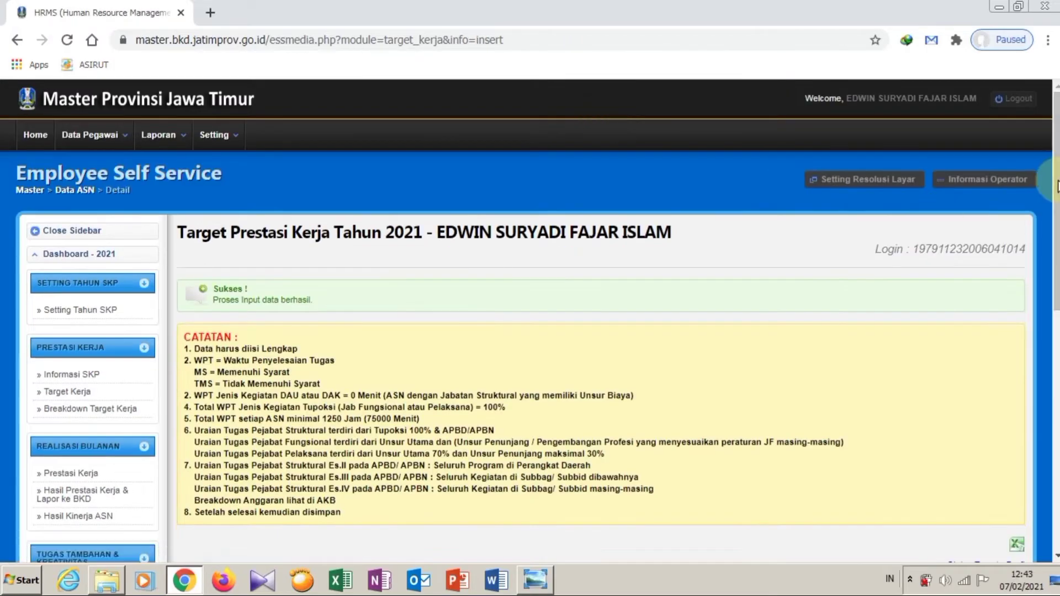
pyautogui.moveTo(1056, 260); pyautogui.dragTo(1038, 384)
pyautogui.scroll(-3, 1038, 384)
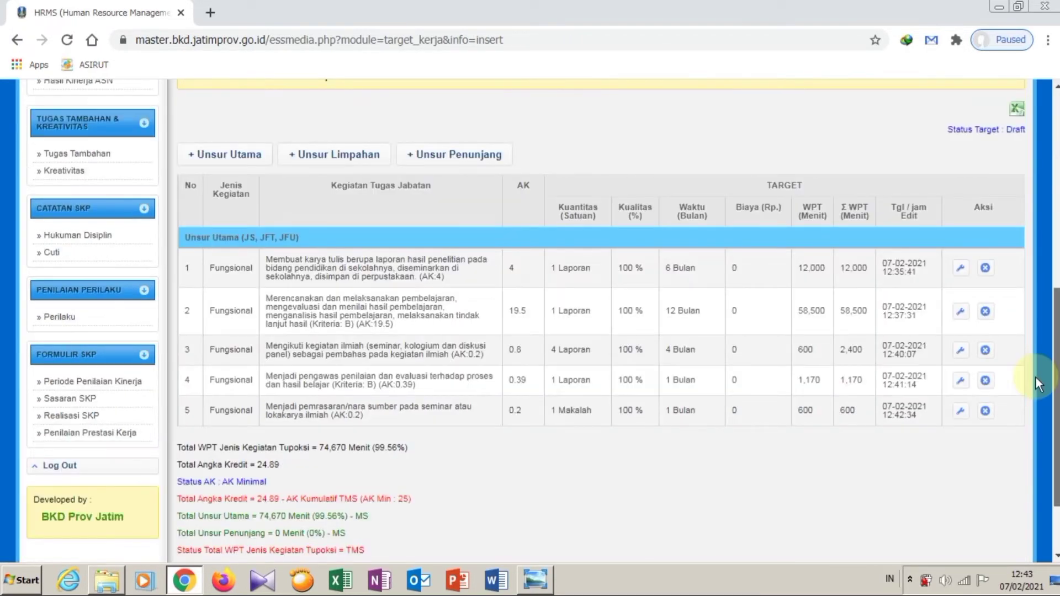
pyautogui.scroll(-1, 1038, 384)
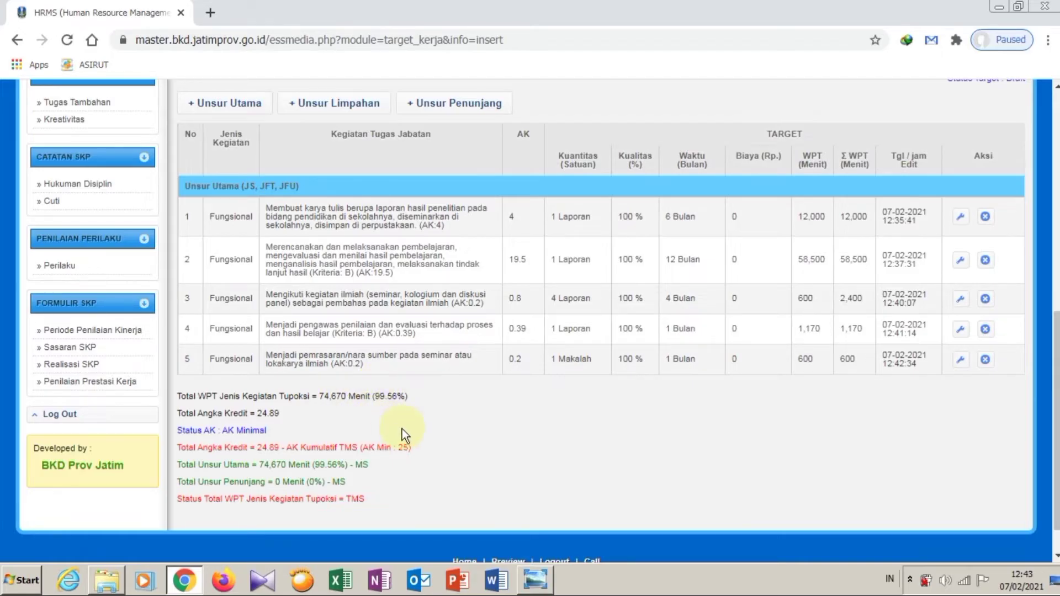
# Step: Check the sixth activity in 2.jpg in Windows Photo Viewer, and start a new Unsur Utama activity of type 4 - Fungsional in Chrome
pyautogui.hotkey('alt', 'Tab')
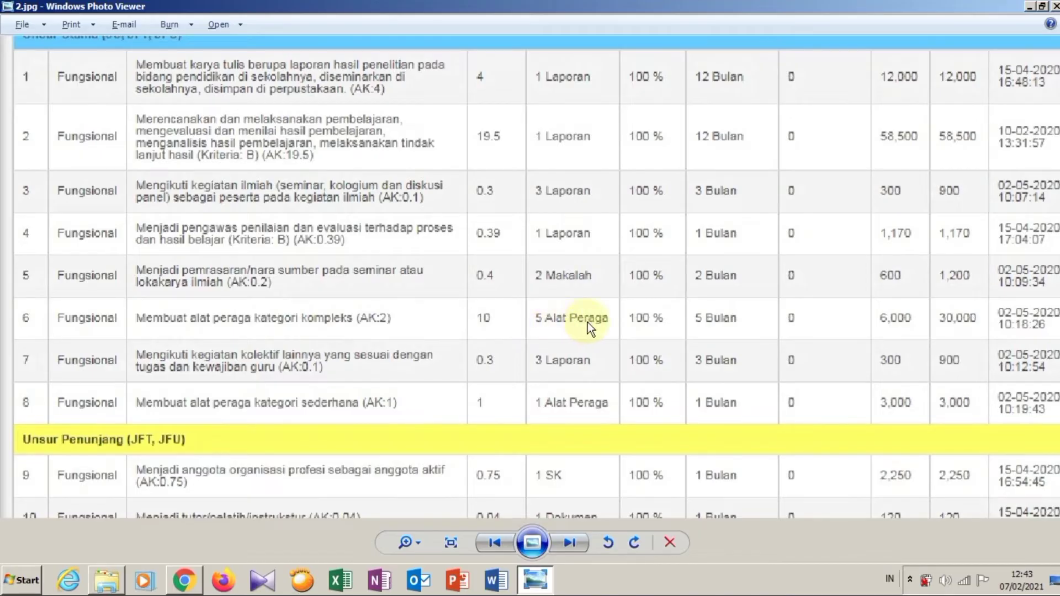
pyautogui.hotkey('alt', 'Tab')
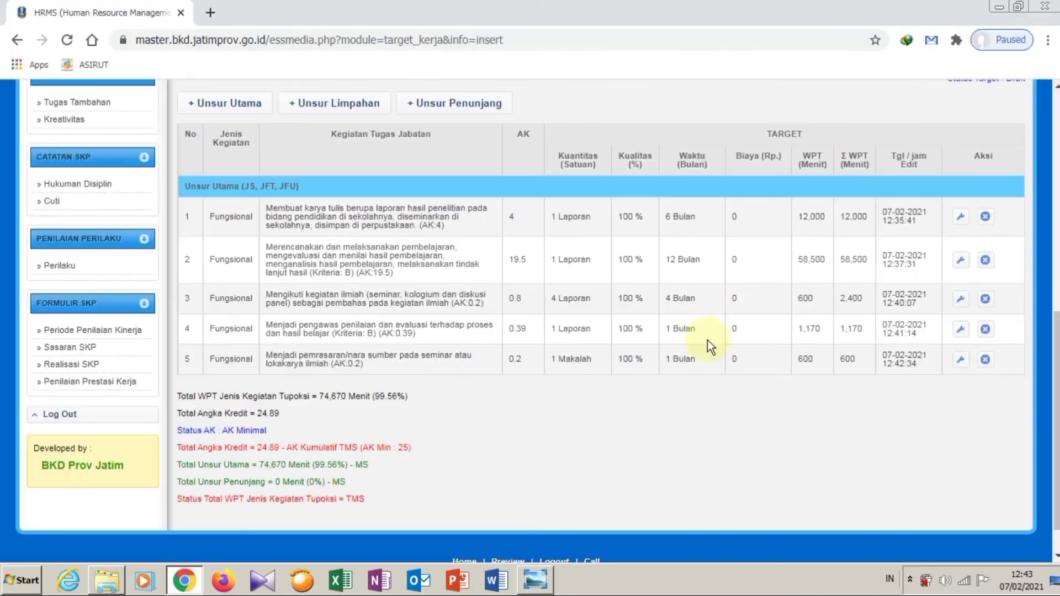
pyautogui.click(239, 107)
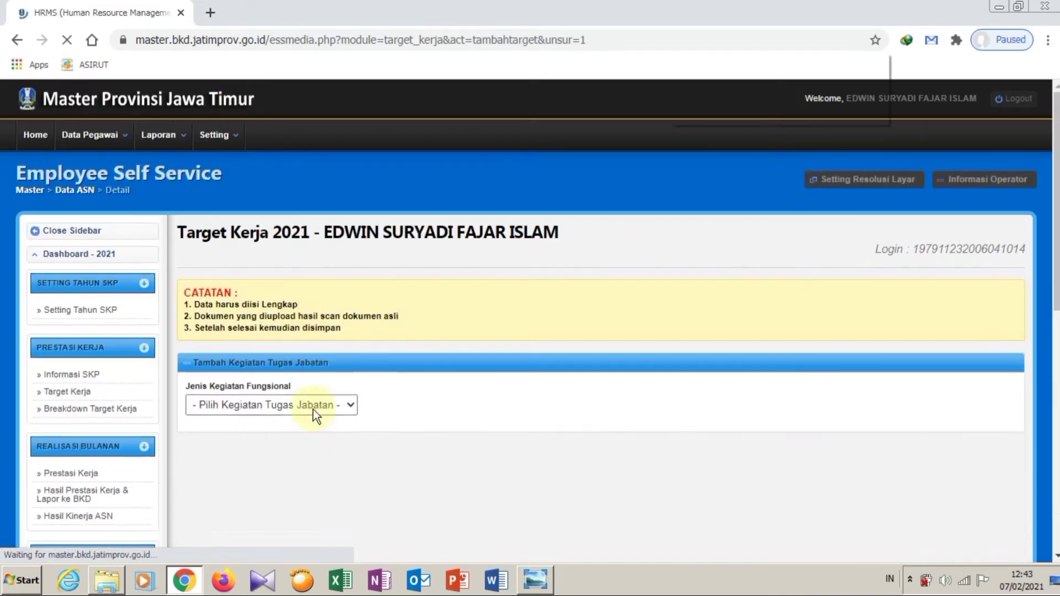
pyautogui.click(323, 410)
pyautogui.click(313, 433)
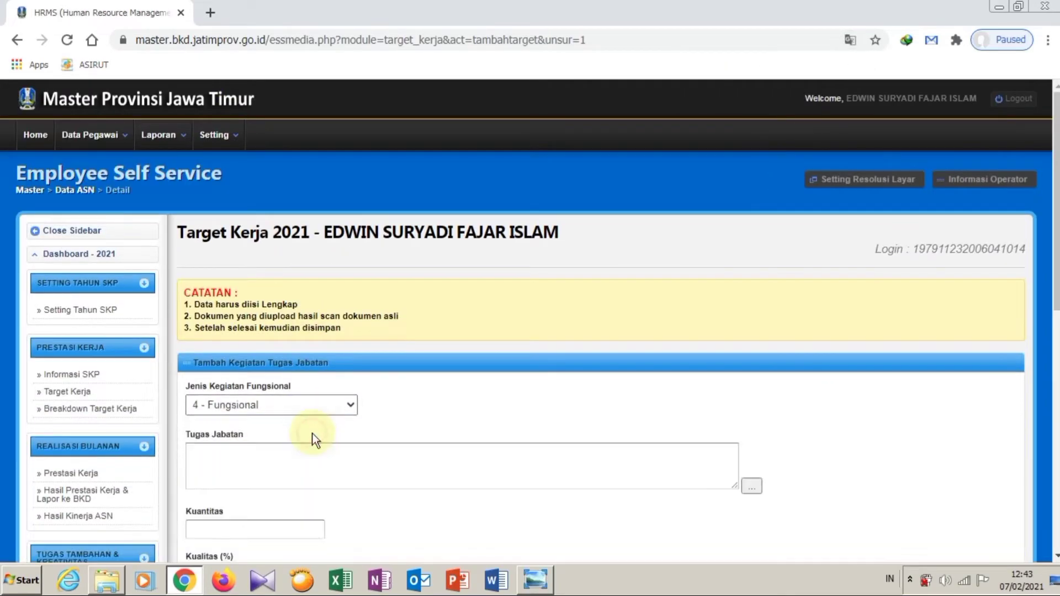
# Step: Search the Tugas Jabatan descriptions for "peraga" and choose 77598, Membuat alat peraga kategori kompleks
pyautogui.click(752, 487)
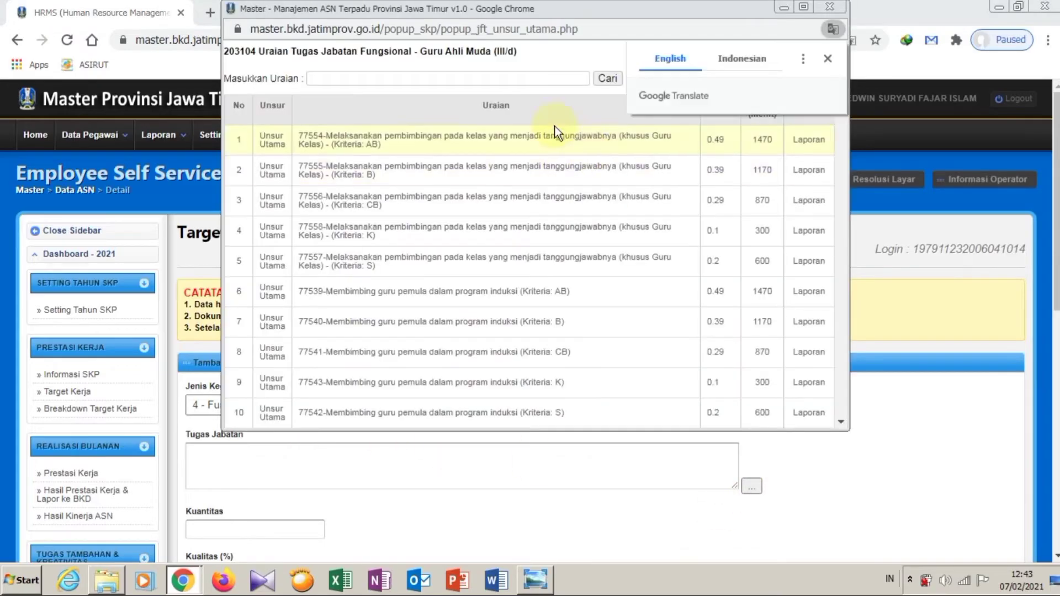
pyautogui.click(556, 79)
pyautogui.write('peraga')
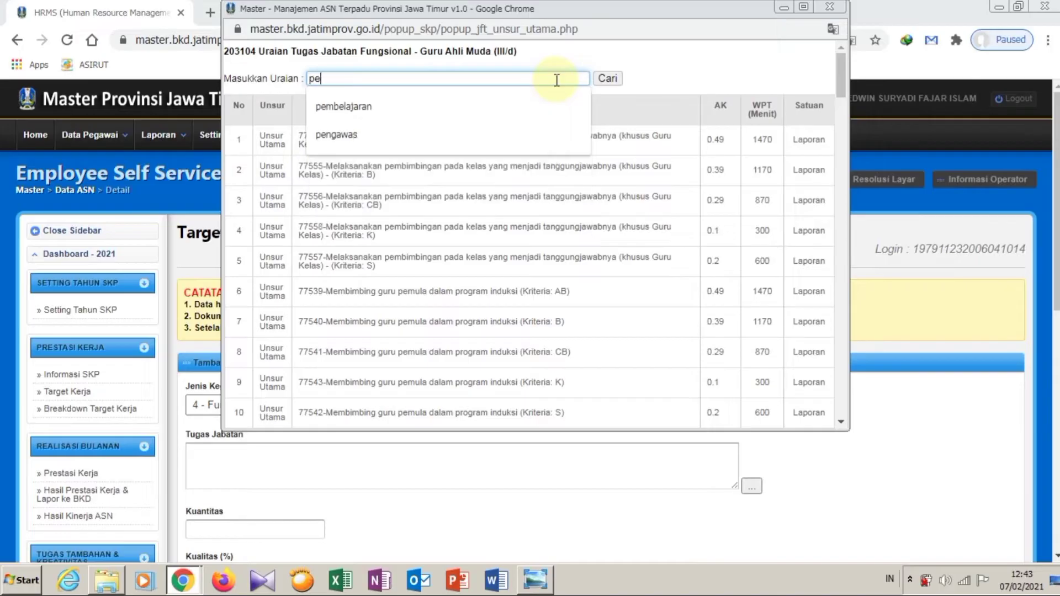
pyautogui.click(607, 79)
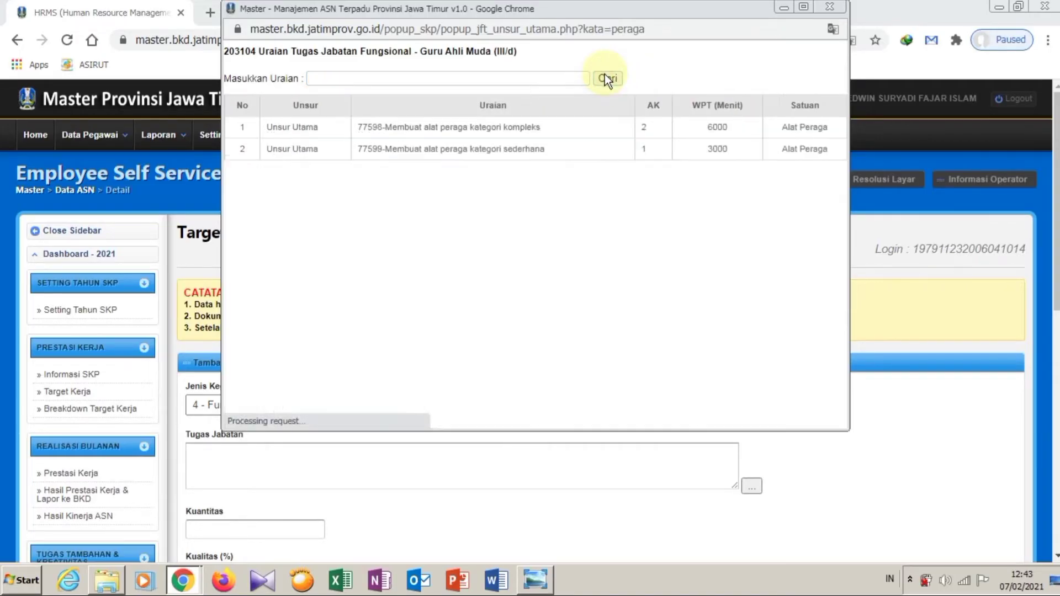
pyautogui.click(461, 120)
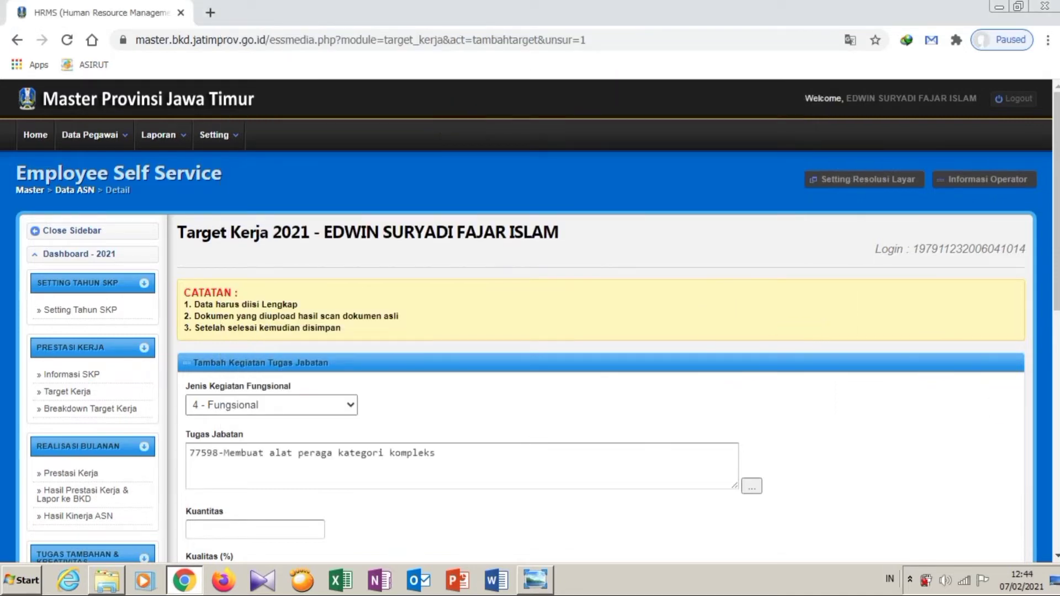
# Step: Check the alat peraga kompleks target in 2.jpg in Windows Photo Viewer, and set the new activity's Kuantitas to 8 back in Chrome
pyautogui.moveTo(1056, 255); pyautogui.dragTo(1055, 331)
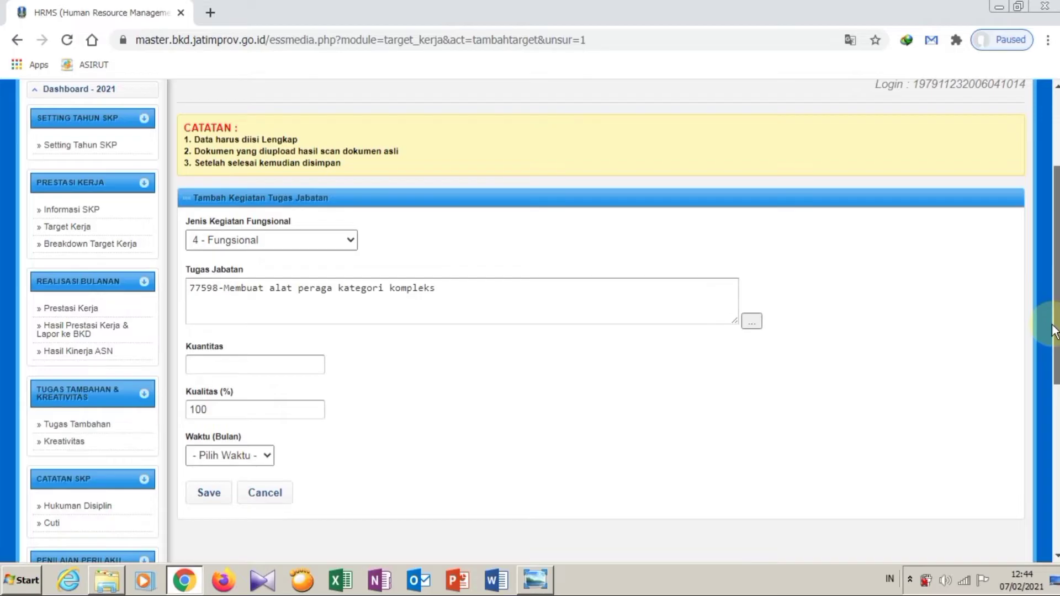
pyautogui.moveTo(1054, 331); pyautogui.dragTo(1047, 362)
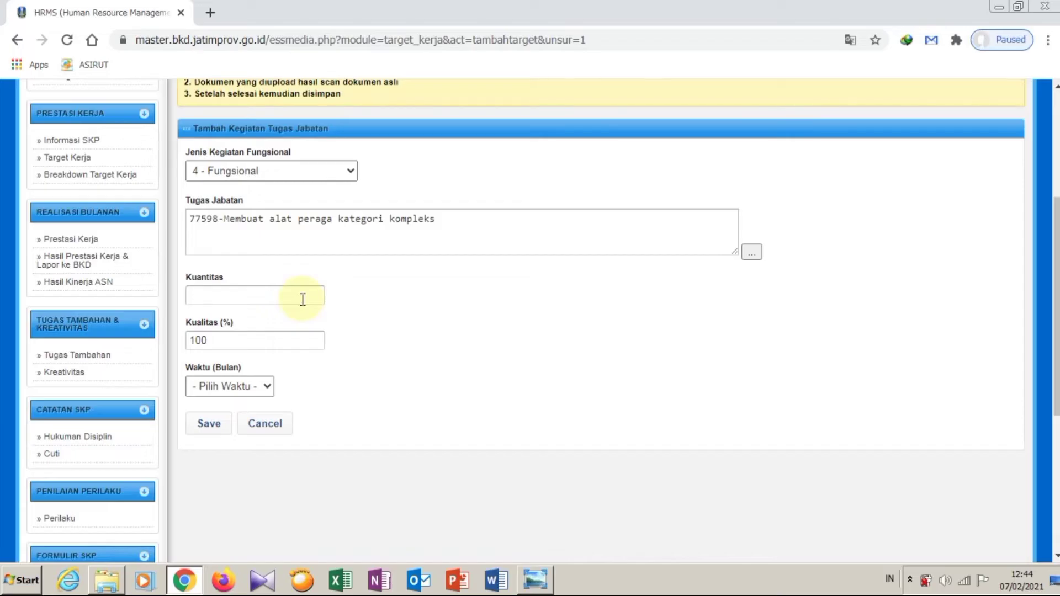
pyautogui.hotkey('alt', 'Tab')
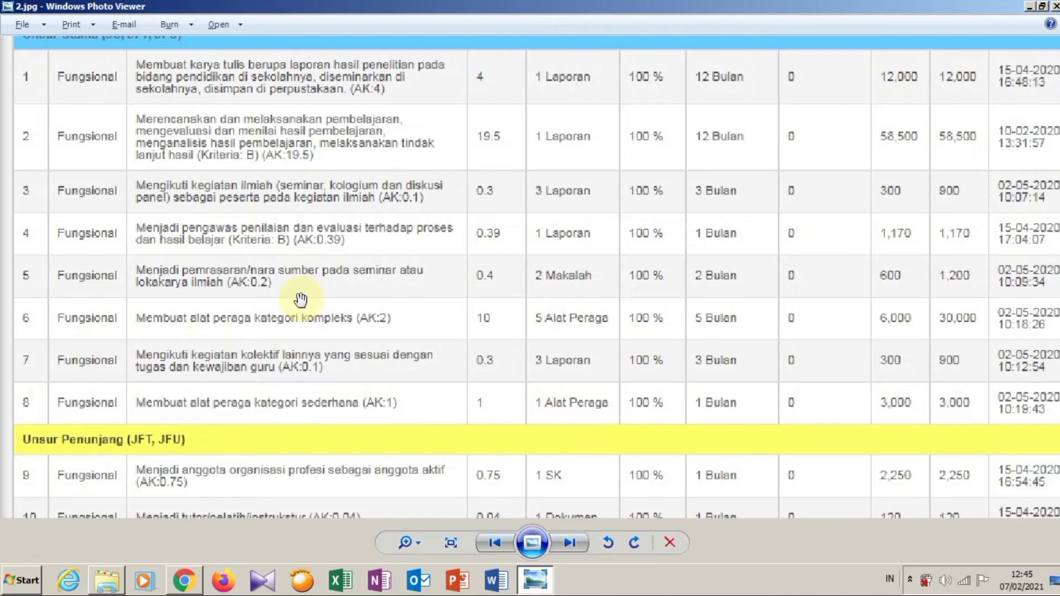
pyautogui.hotkey('alt', 'Tab')
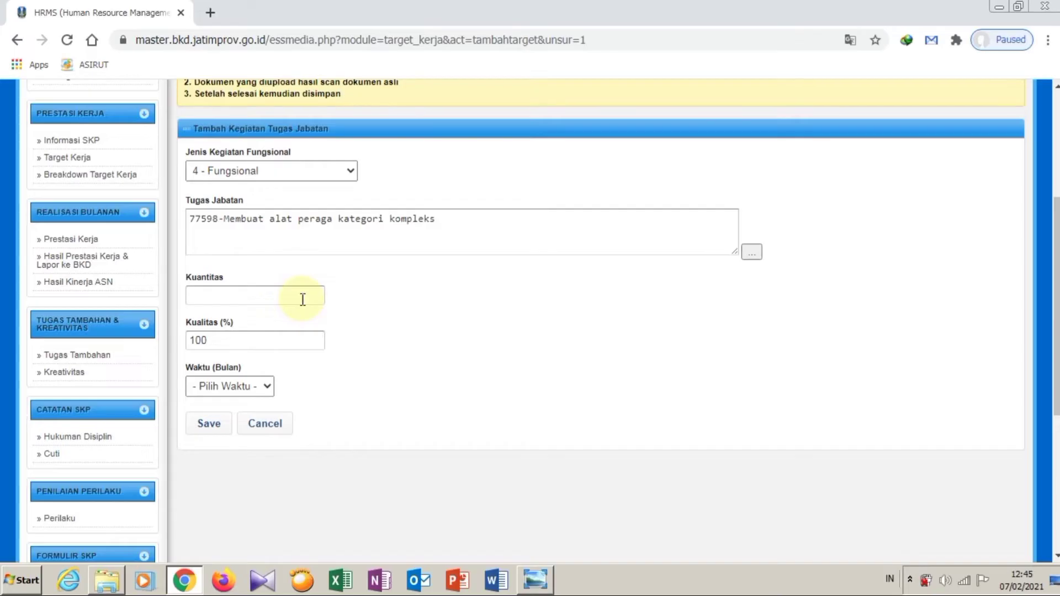
pyautogui.click(303, 299)
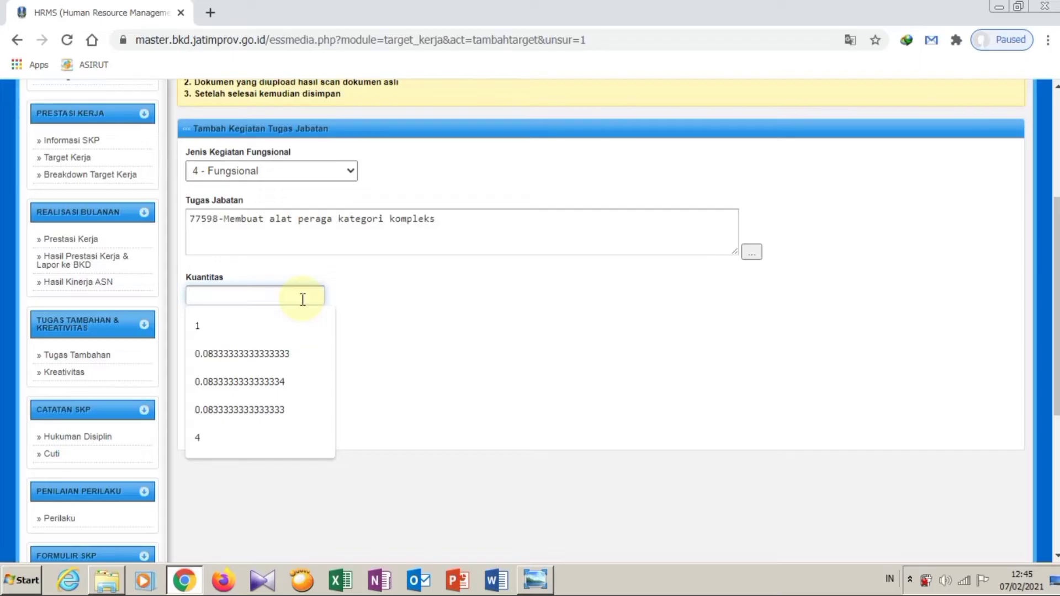
pyautogui.write('8')
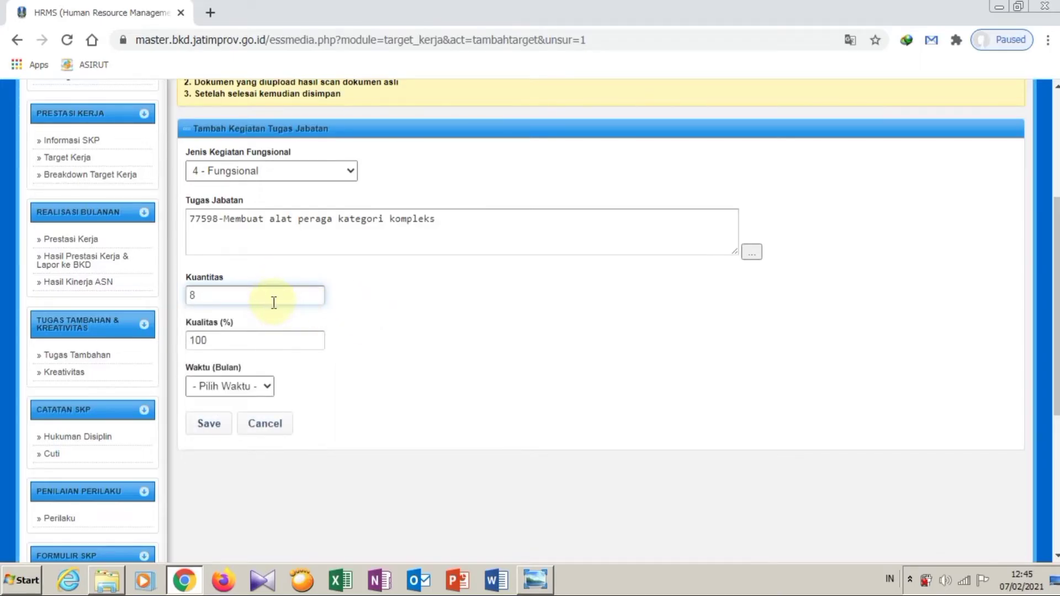
# Step: Save the alat peraga kompleks activity with Waktu (Bulan) 8, and review the target table and its totals
pyautogui.click(261, 387)
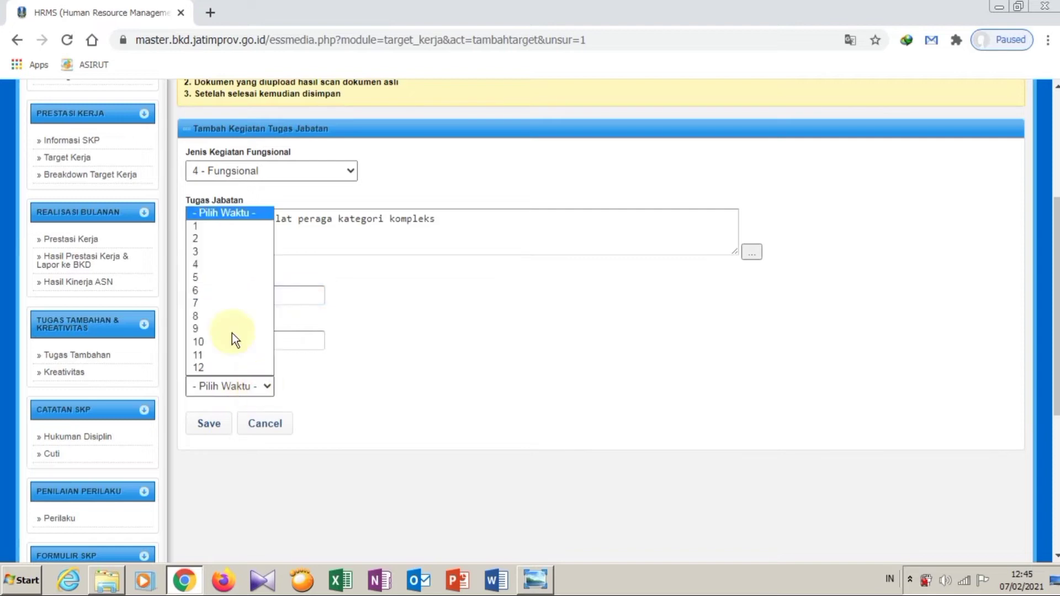
pyautogui.click(227, 315)
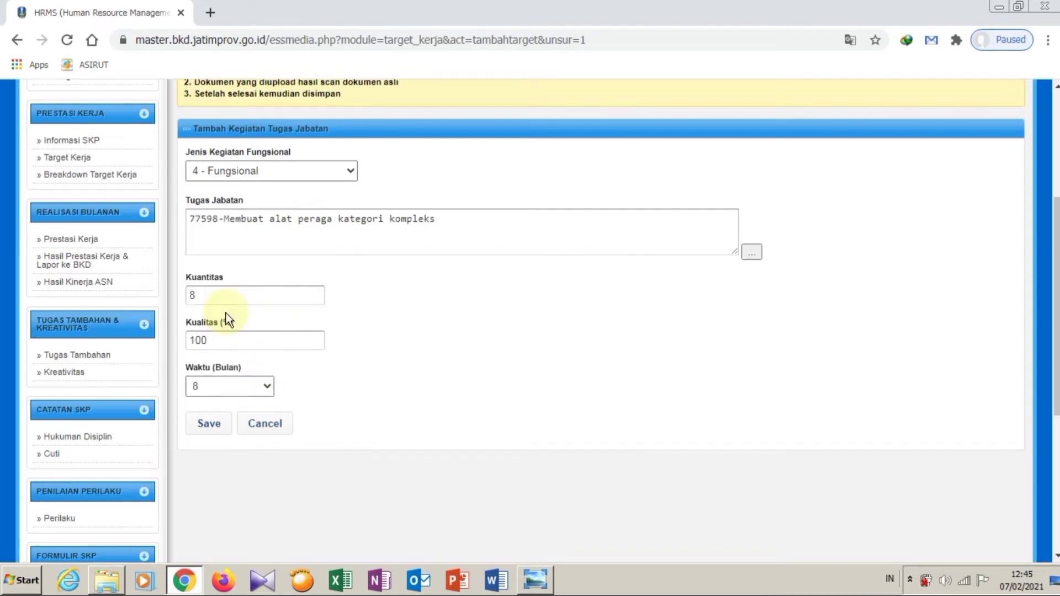
pyautogui.click(202, 424)
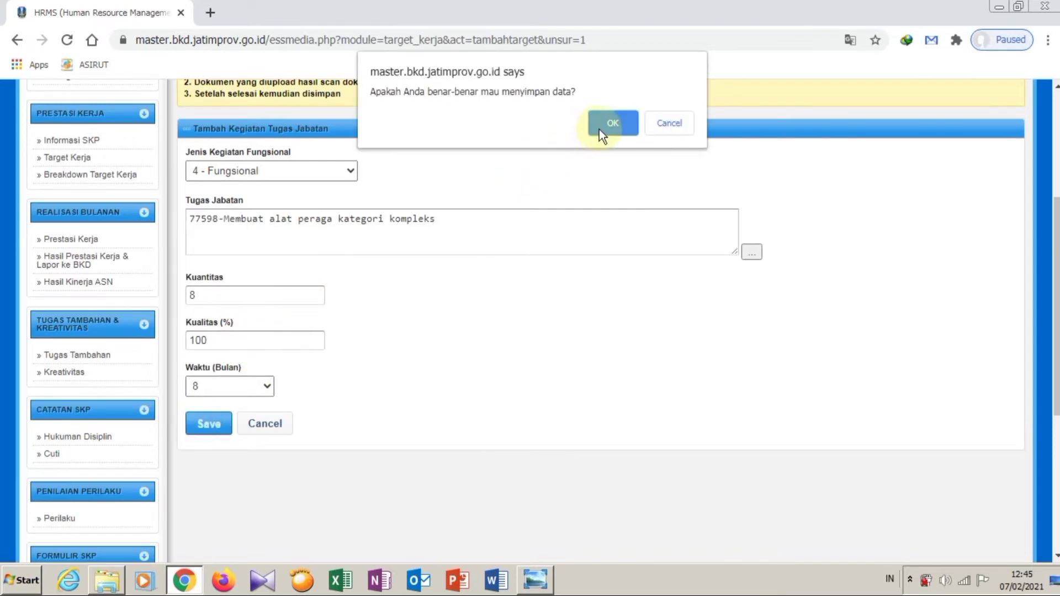
pyautogui.click(600, 130)
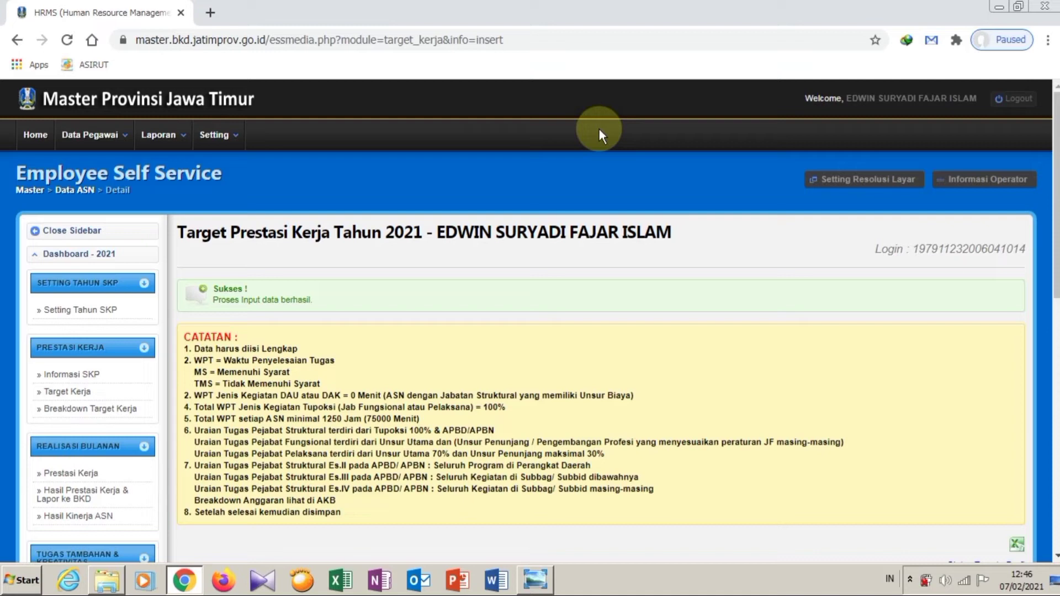
pyautogui.scroll(-5, 1040, 414)
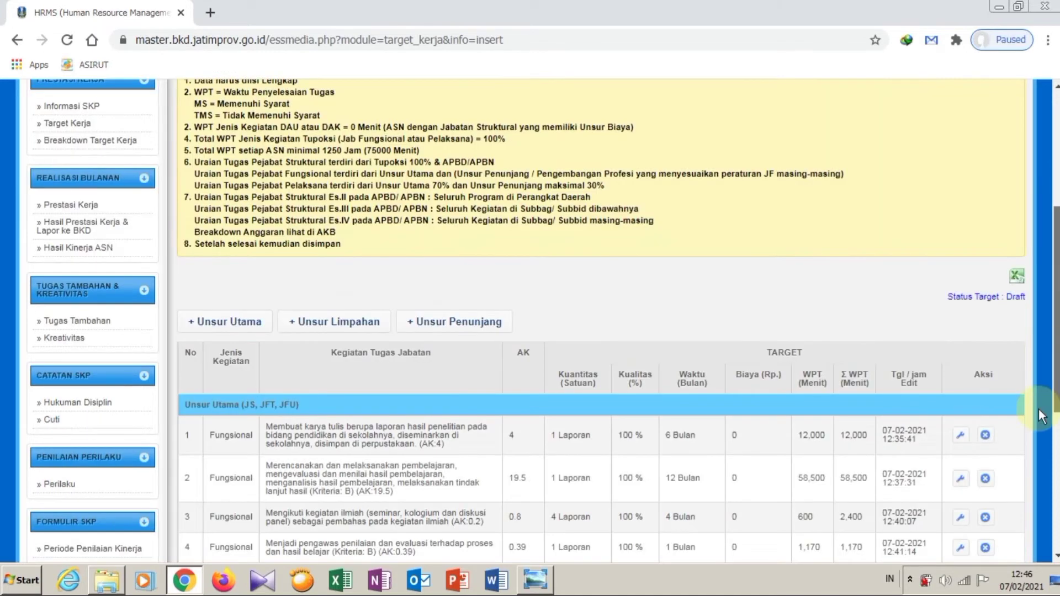
pyautogui.scroll(-5, 1039, 409)
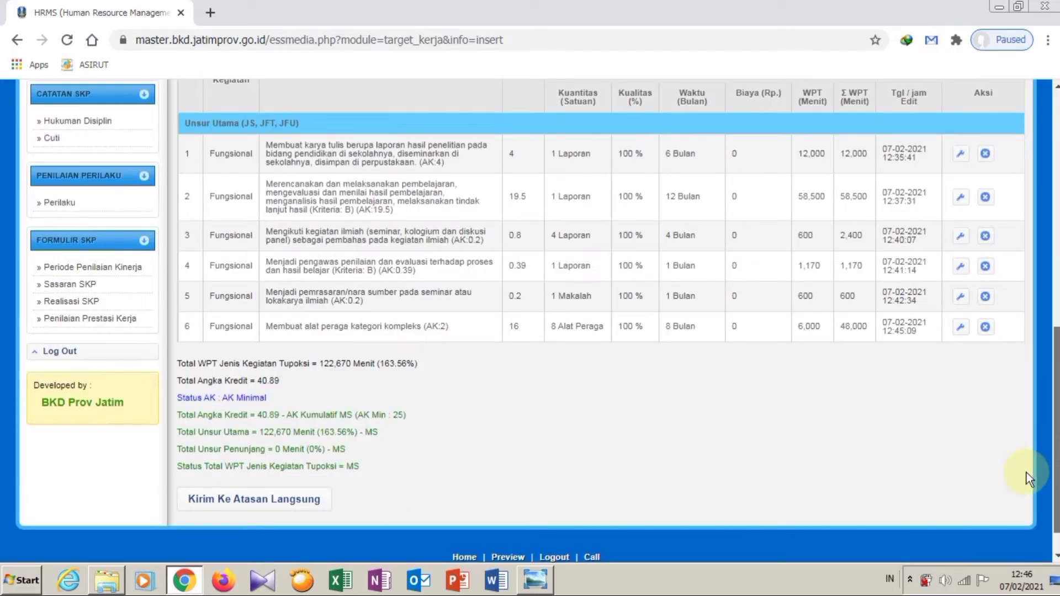
pyautogui.scroll(1, 1026, 473)
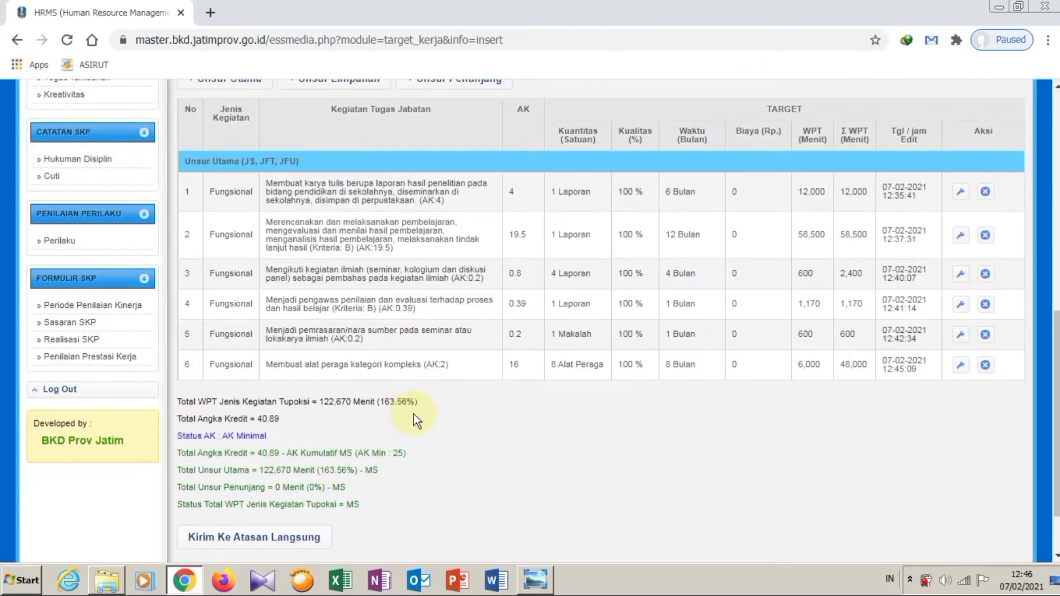
# Step: Check the seventh activity in 2.jpg in Windows Photo Viewer, and start another Unsur Utama activity of type 4 - Fungsional in Chrome
pyautogui.click(531, 584)
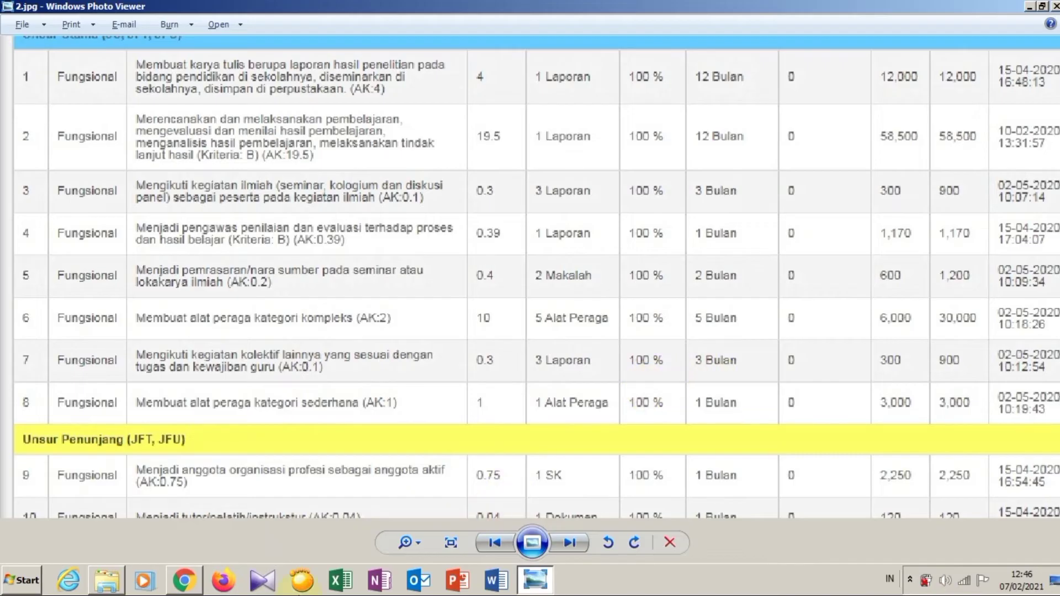
pyautogui.click(184, 580)
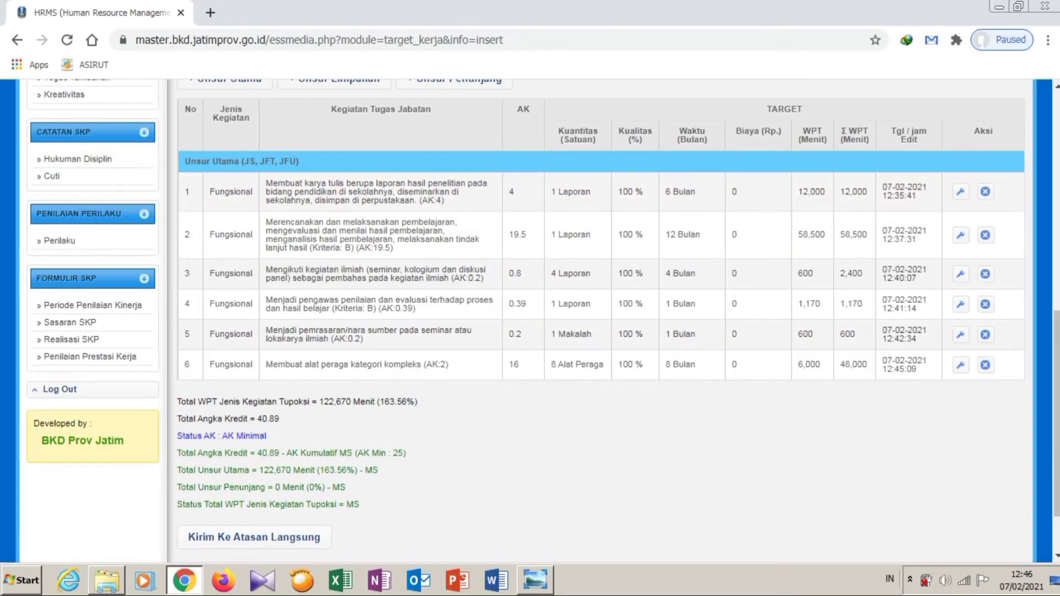
pyautogui.scroll(8, 715, 160)
pyautogui.click(223, 505)
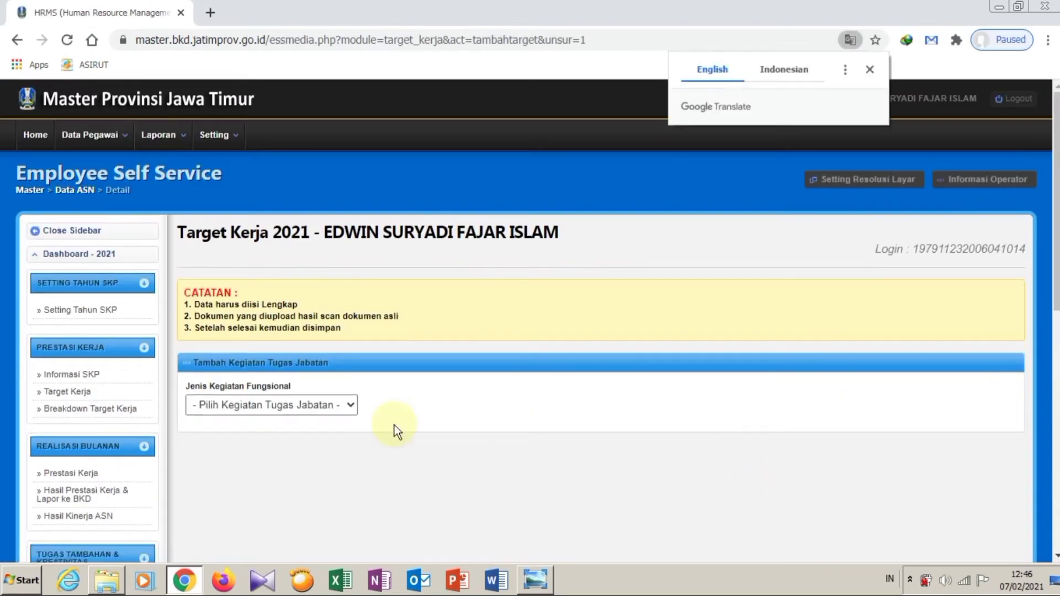
pyautogui.click(347, 406)
pyautogui.click(333, 435)
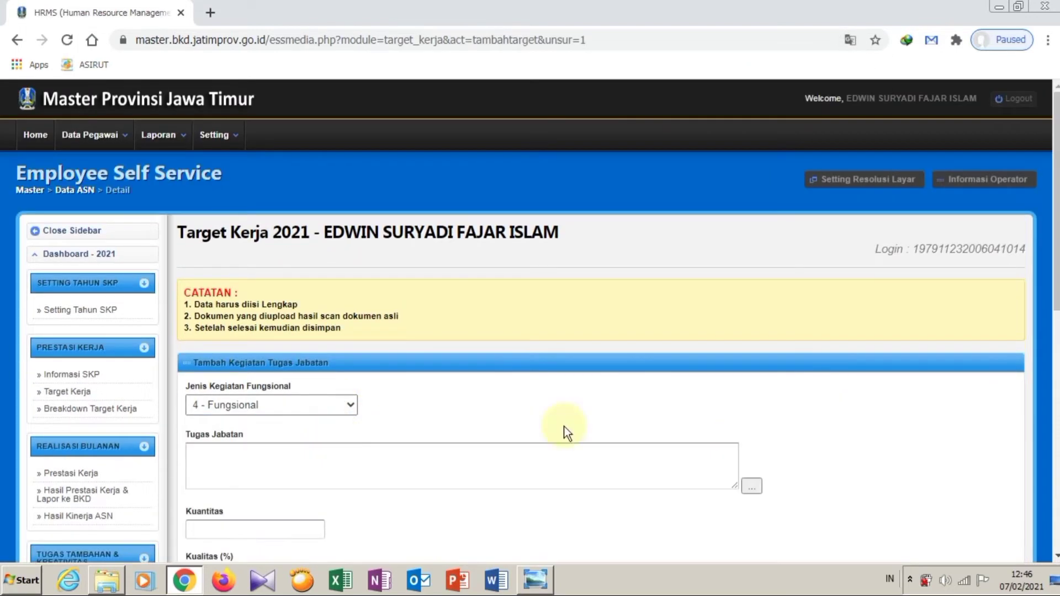
# Step: Search the Tugas Jabatan descriptions for "kolektif" and choose 77568, Mengikuti kegiatan kolektif lainnya yang sesuai dengan tugas dan kewajiban guru
pyautogui.click(755, 488)
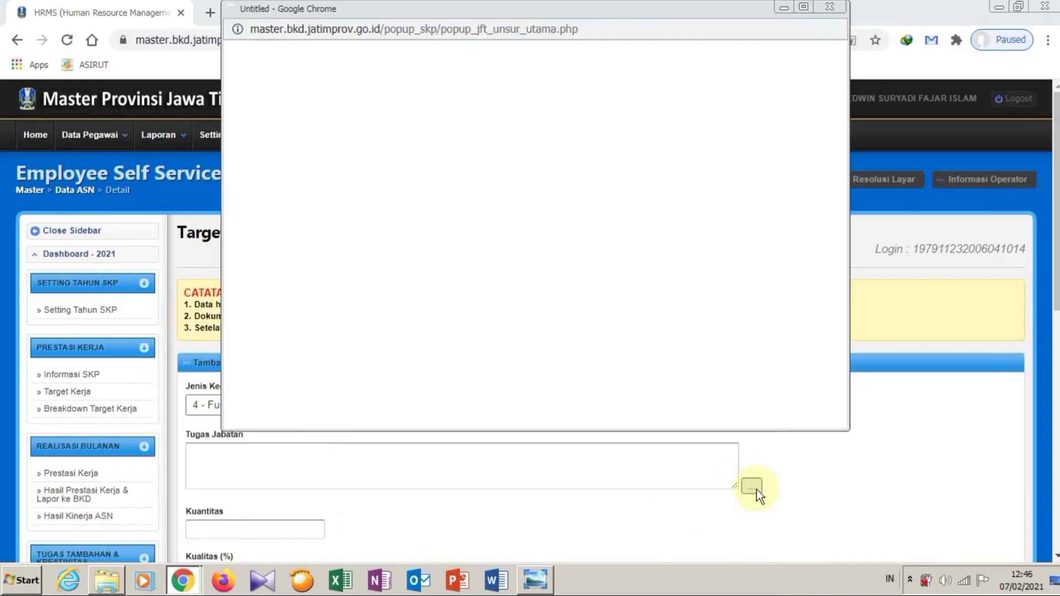
pyautogui.click(522, 80)
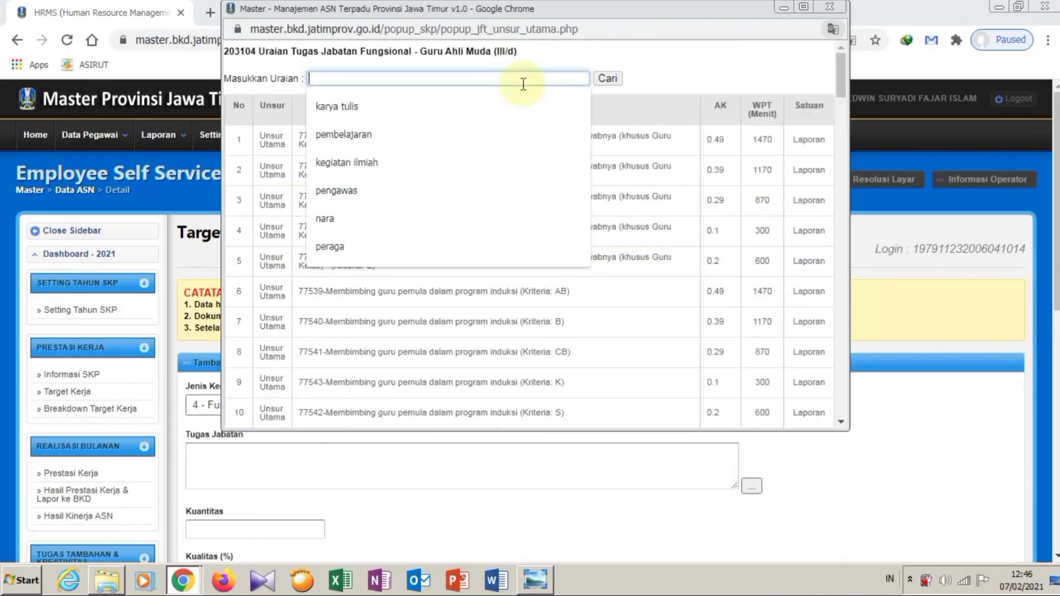
pyautogui.write('kolektif')
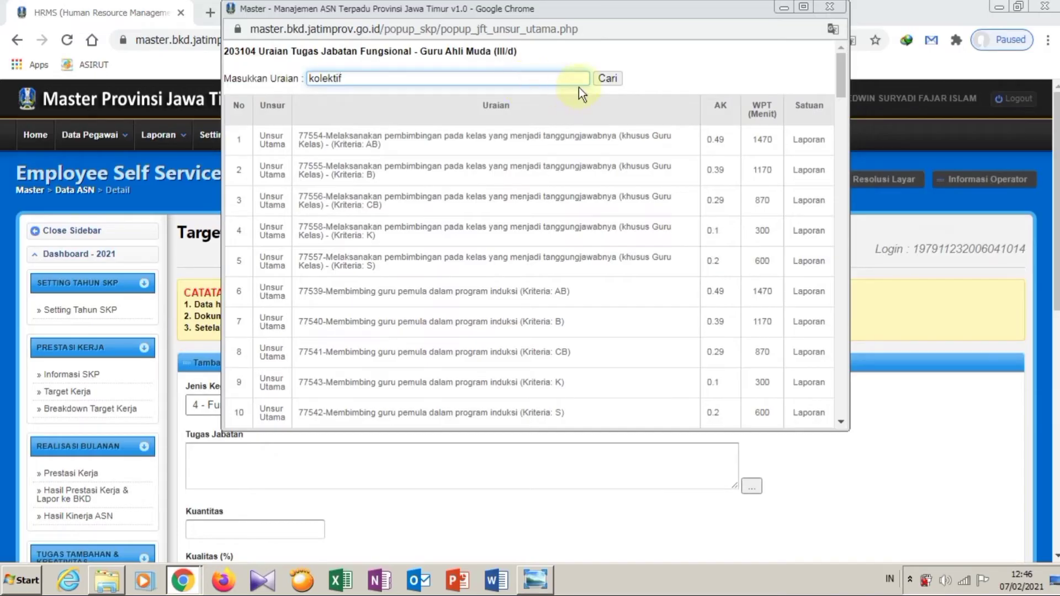
pyautogui.click(608, 79)
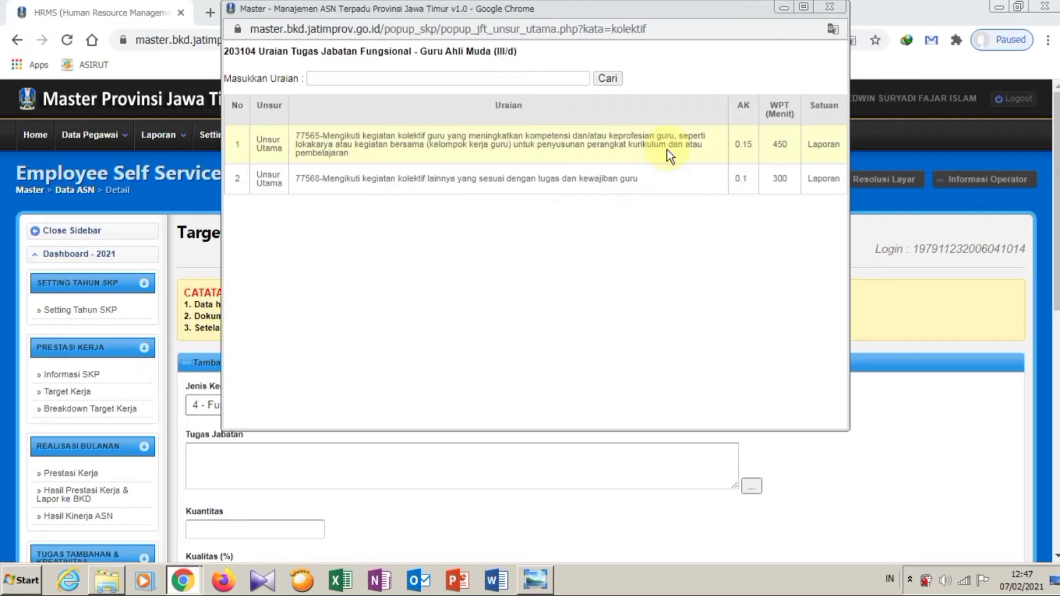
pyautogui.click(637, 178)
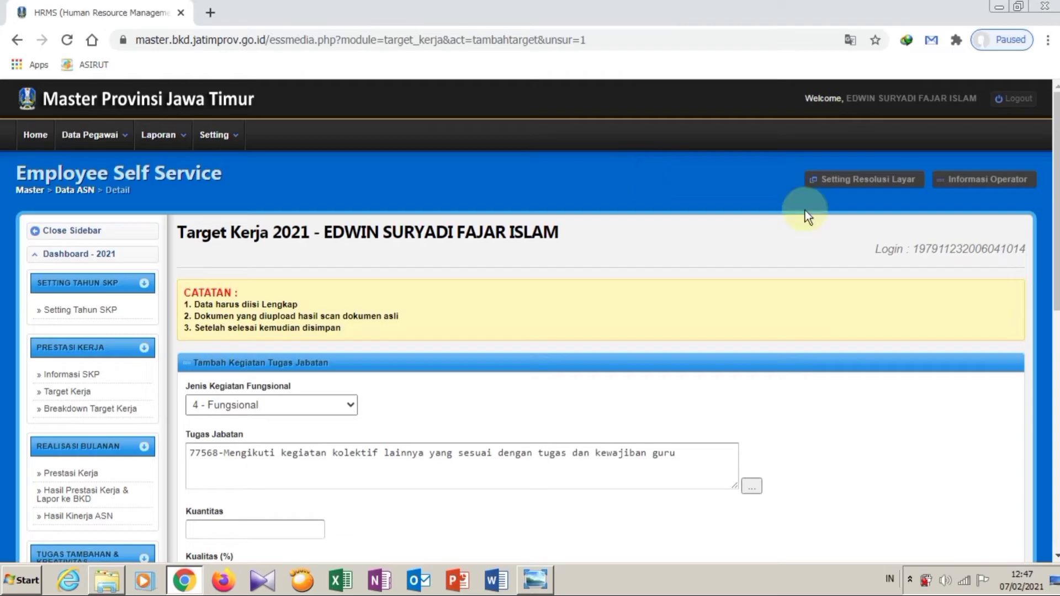
# Step: Set the kegiatan kolektif activity's Kuantitas to 3 and Waktu (Bulan) to 3, save it, and review the target table
pyautogui.click(1051, 399)
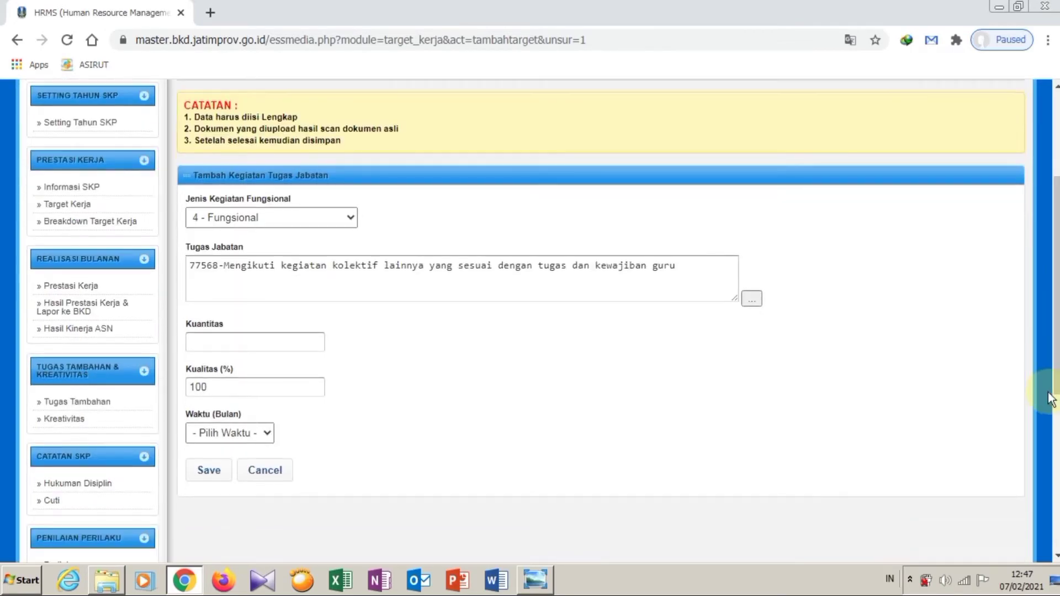
pyautogui.click(282, 341)
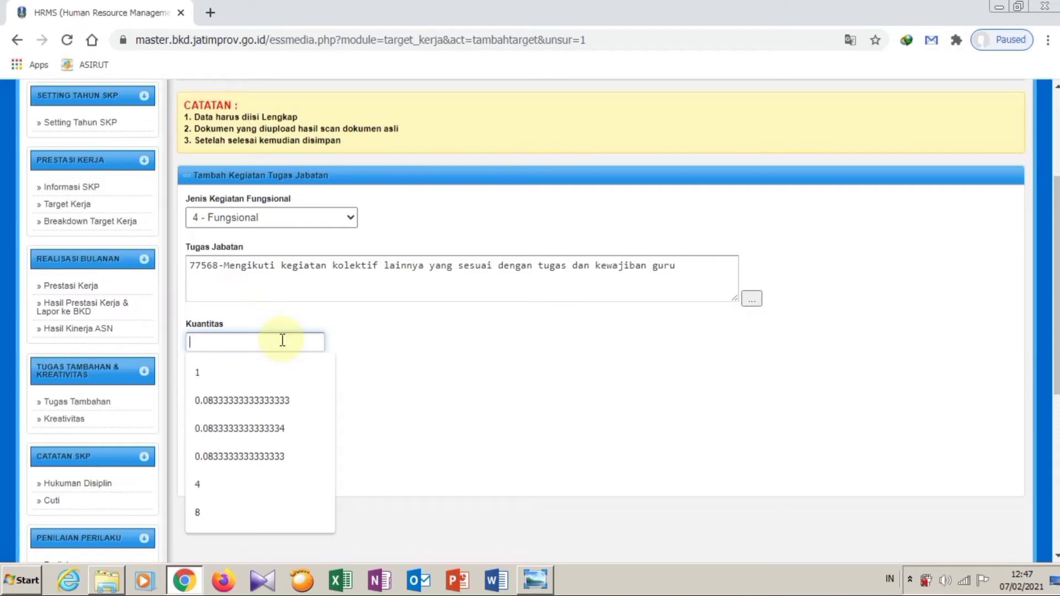
pyautogui.write('3')
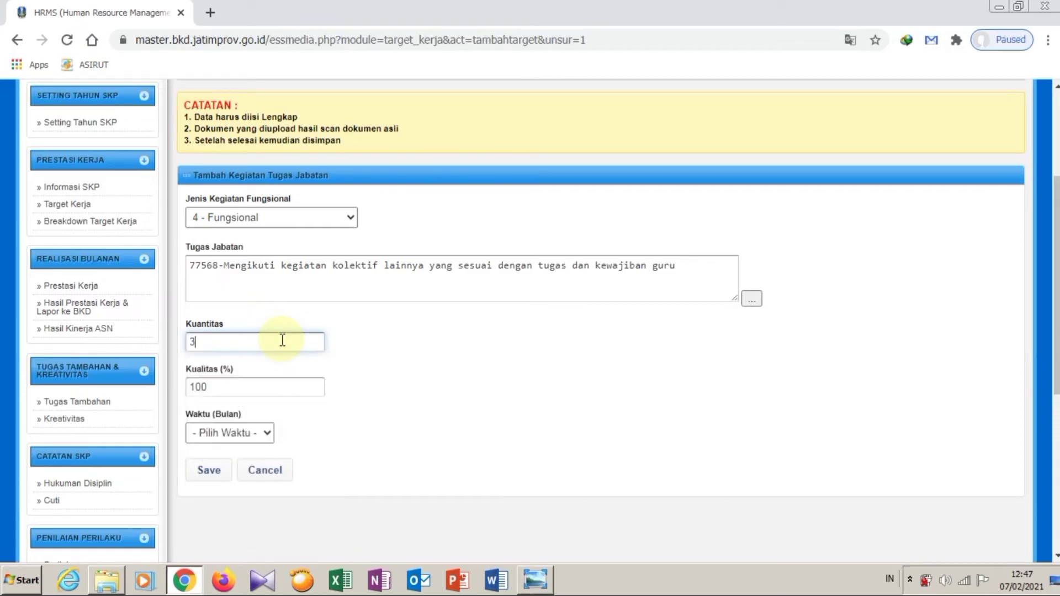
pyautogui.click(262, 432)
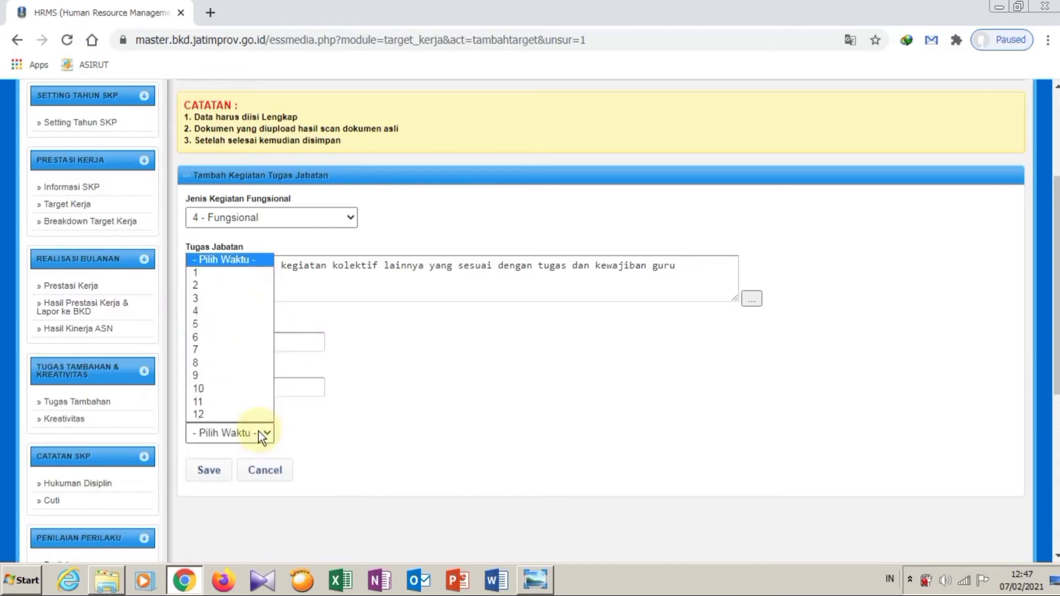
pyautogui.click(229, 301)
pyautogui.click(208, 469)
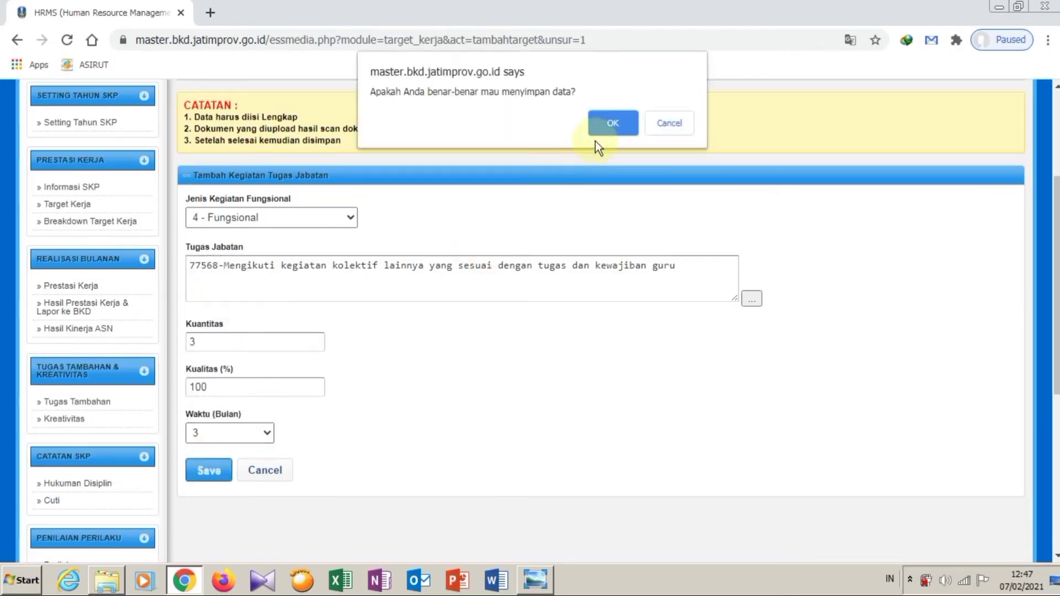
pyautogui.click(608, 128)
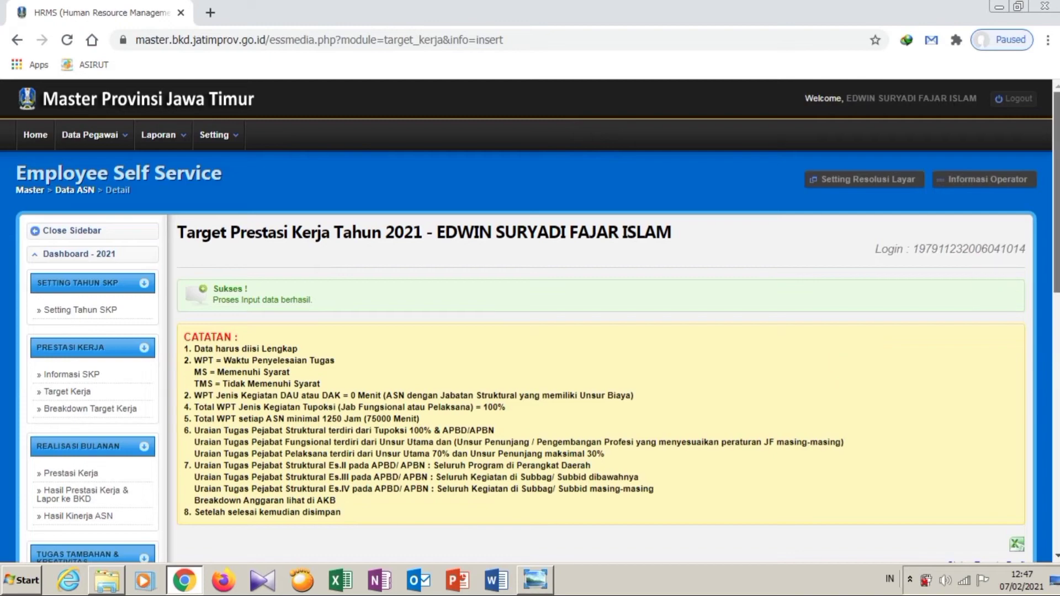
pyautogui.scroll(-5, 1029, 476)
pyautogui.scroll(-5, 1030, 476)
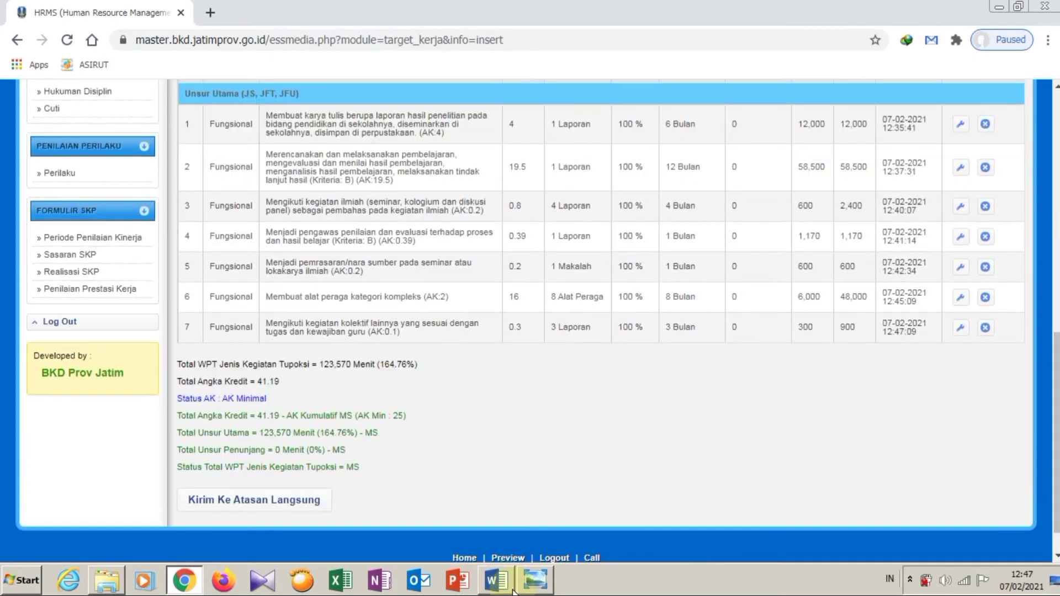
# Step: Check the eighth activity in 2.jpg in Windows Photo Viewer, and add another Unsur Utama activity of type 4 - Fungsional in Chrome
pyautogui.click(534, 588)
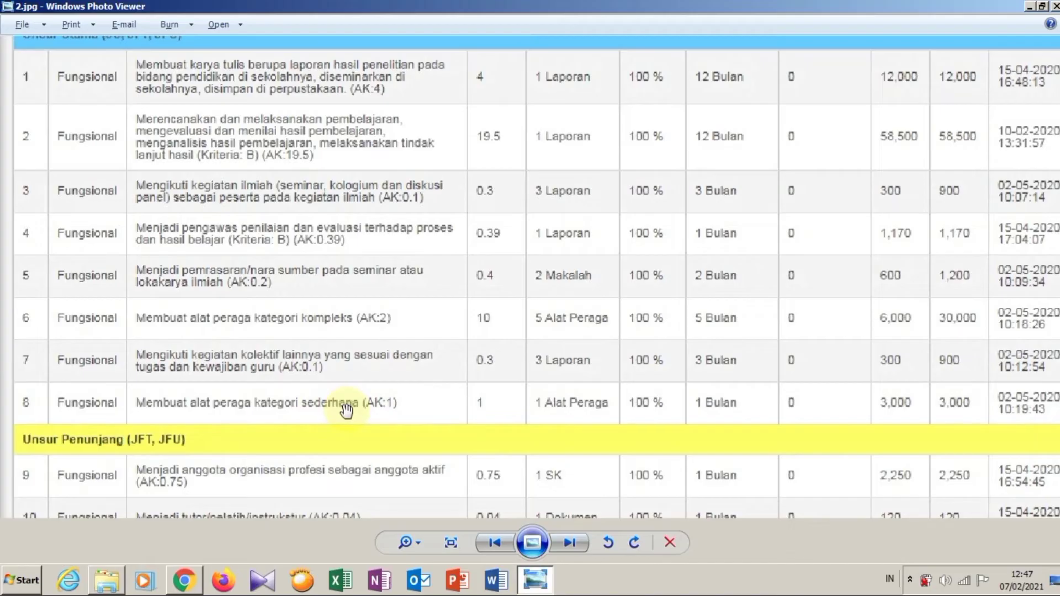
pyautogui.click(184, 580)
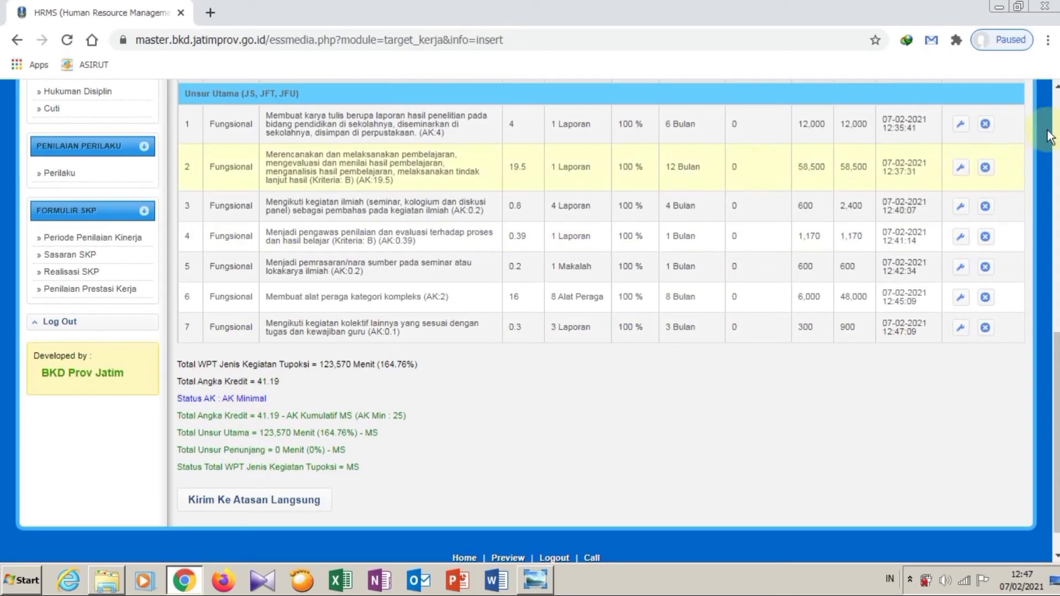
pyautogui.scroll(4, 1049, 286)
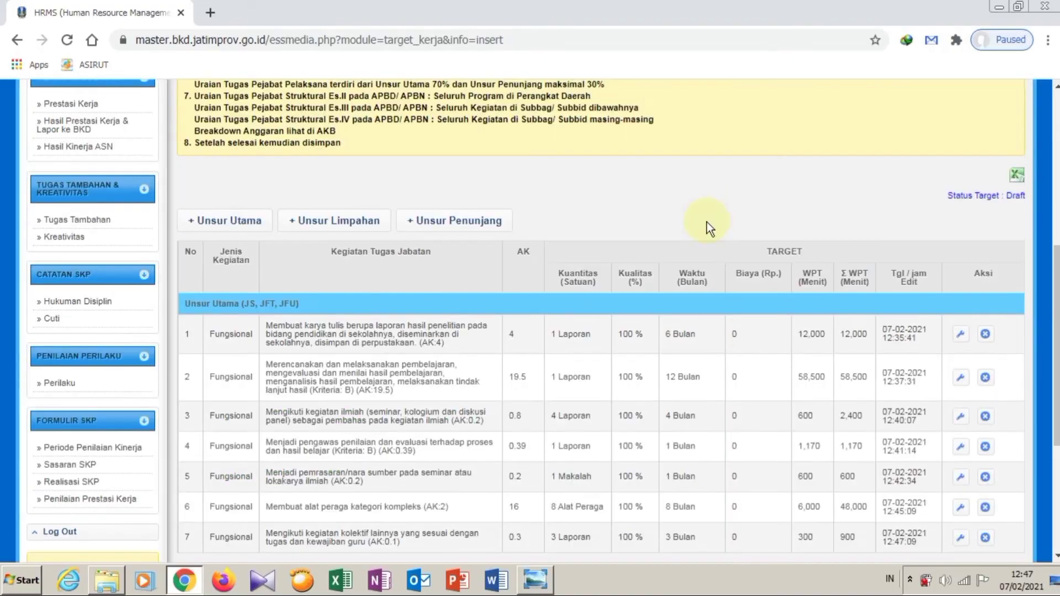
pyautogui.click(245, 220)
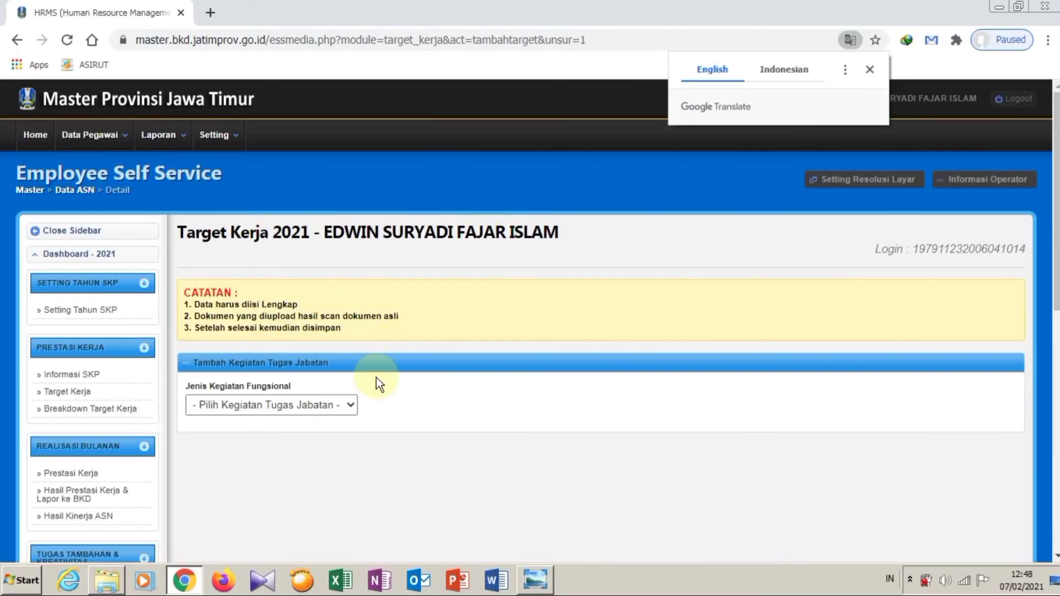
pyautogui.click(354, 405)
pyautogui.click(337, 436)
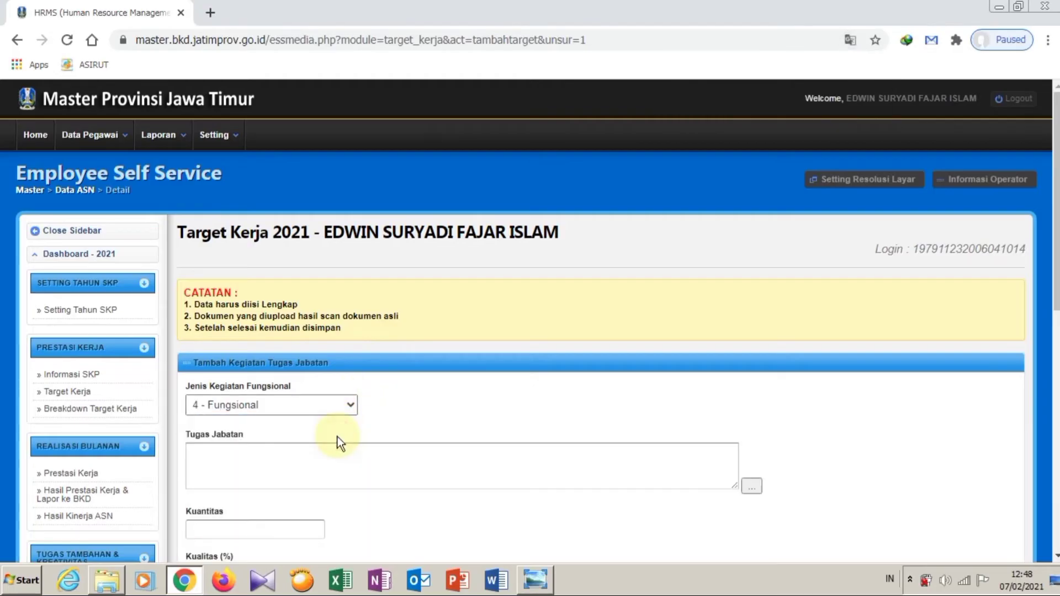
# Step: Search the Tugas Jabatan descriptions for "sederhana" and choose 77599, Membuat alat peraga kategori sederhana
pyautogui.click(752, 487)
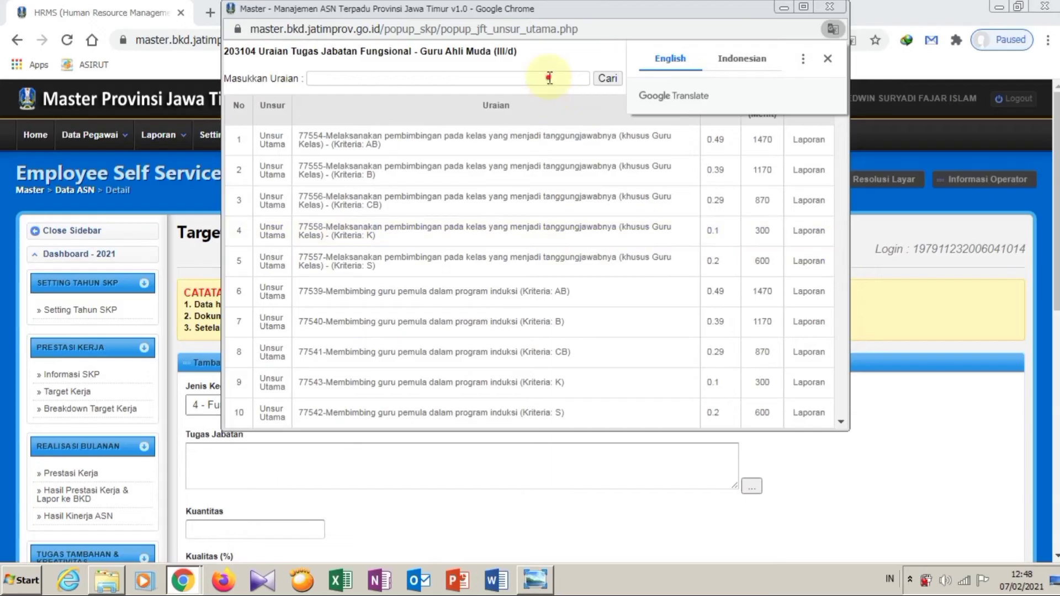
pyautogui.click(550, 79)
pyautogui.write('sederhana')
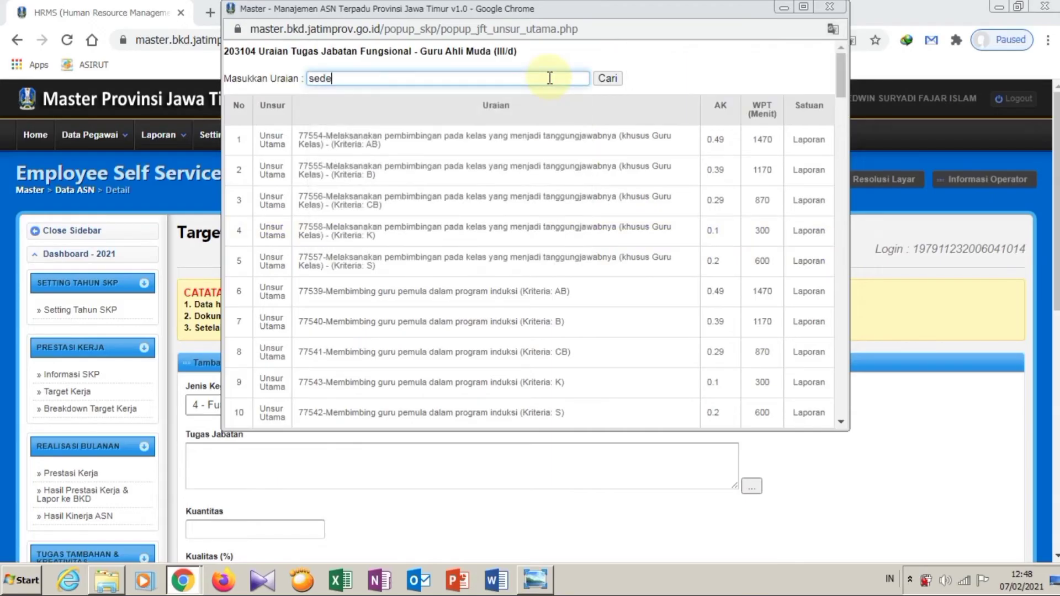
pyautogui.click(607, 79)
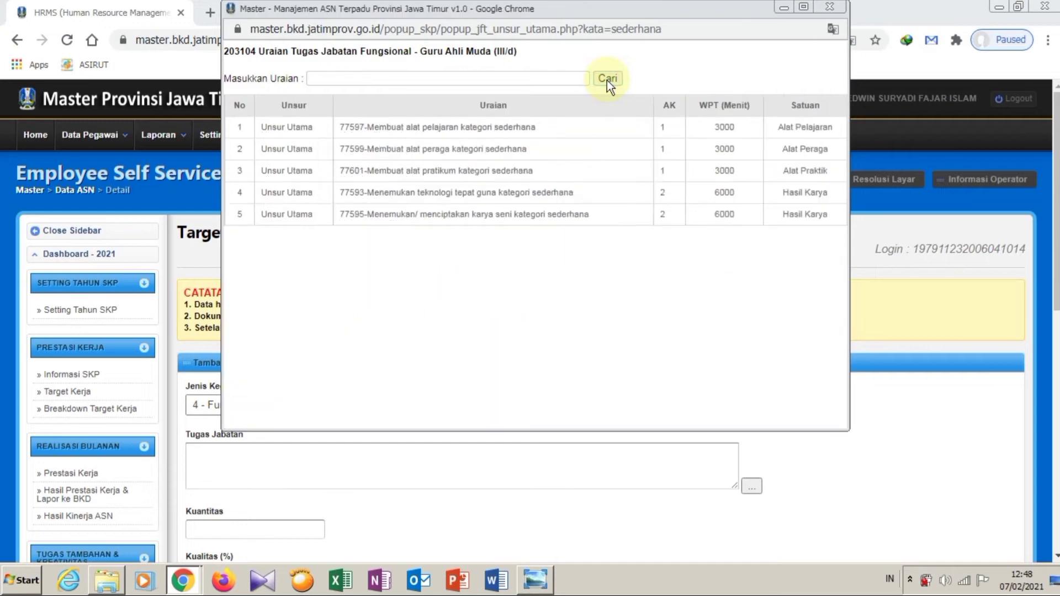
pyautogui.click(488, 149)
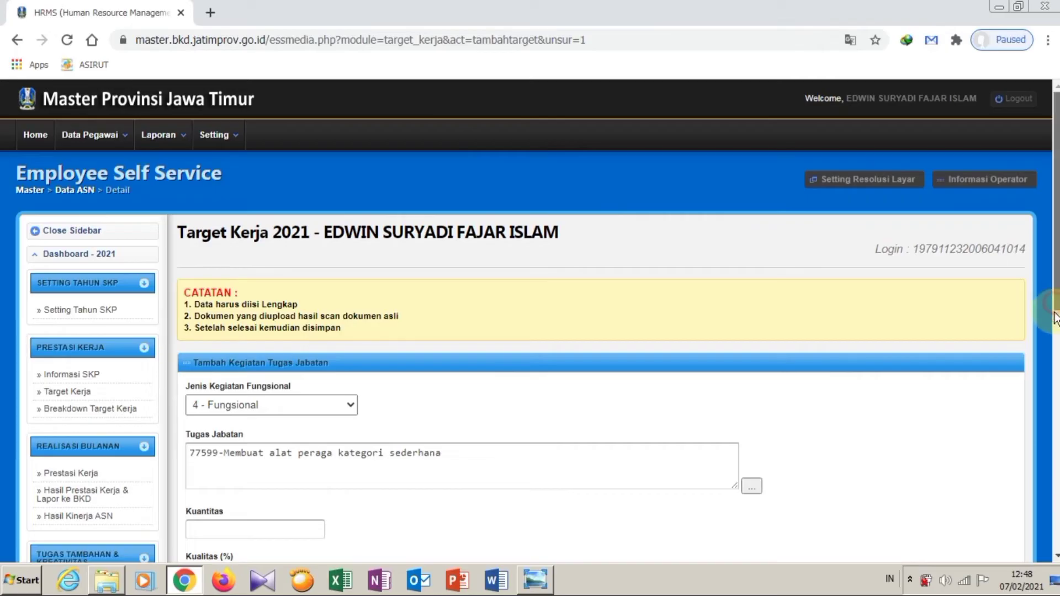
# Step: Save the alat peraga sederhana activity with Kuantitas 2 and Waktu (Bulan) 2, and review the target table and its totals
pyautogui.moveTo(1054, 308); pyautogui.dragTo(1049, 395)
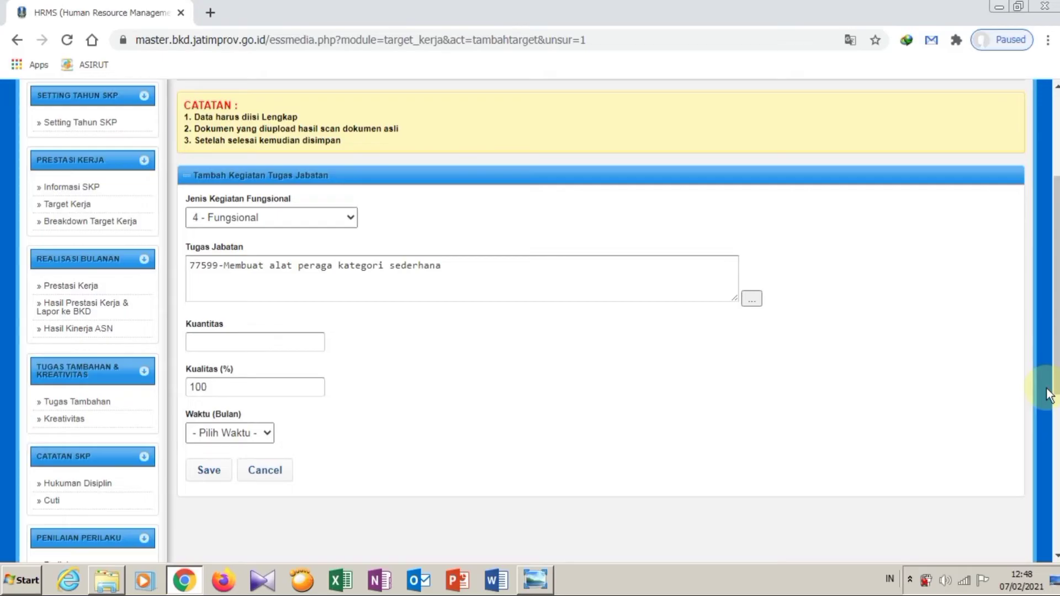
pyautogui.click(311, 339)
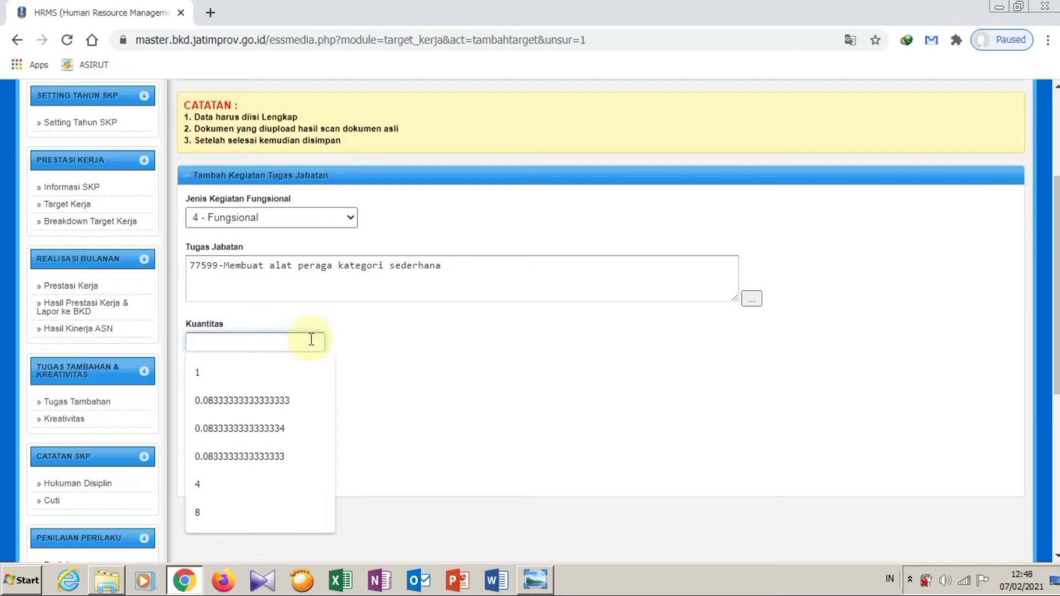
pyautogui.write('2')
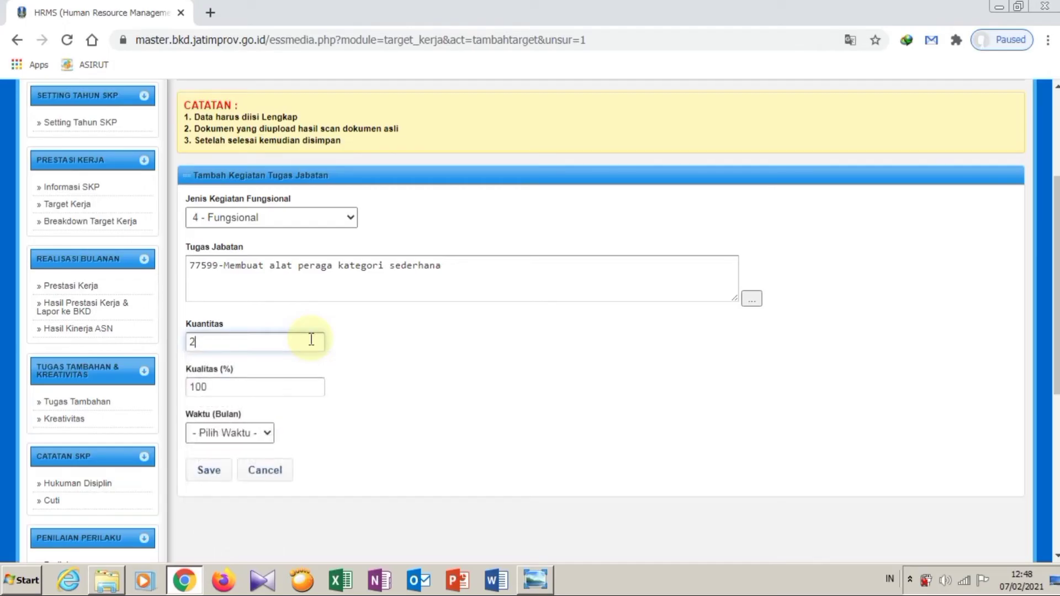
pyautogui.click(253, 437)
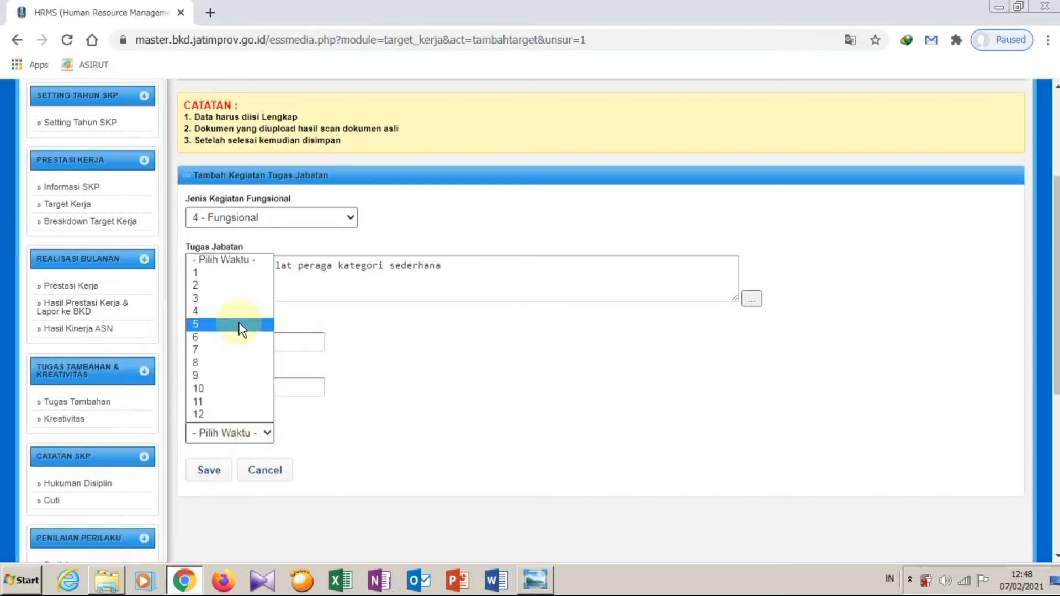
pyautogui.click(241, 286)
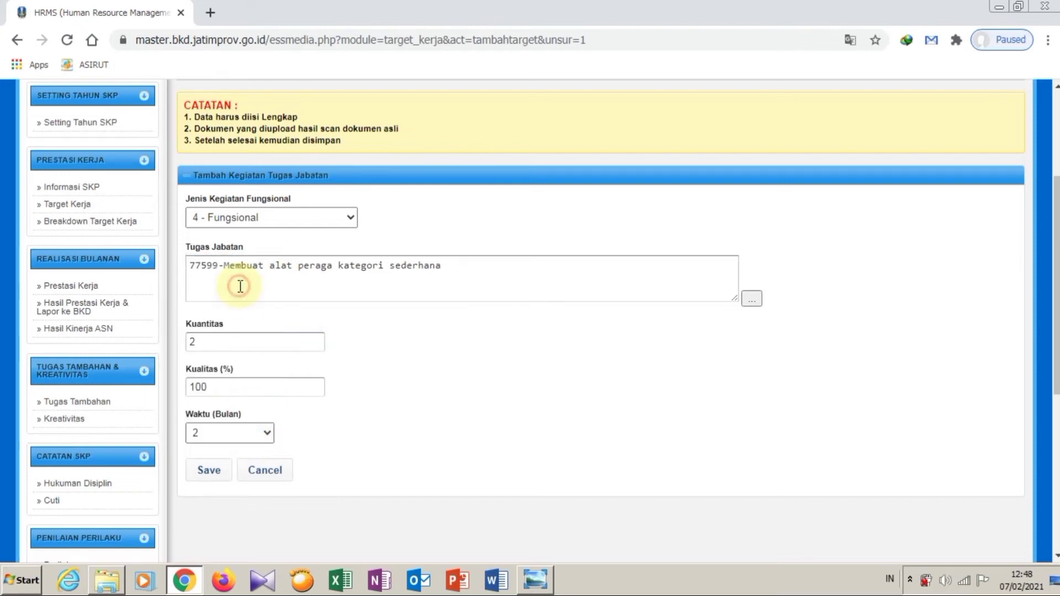
pyautogui.click(216, 474)
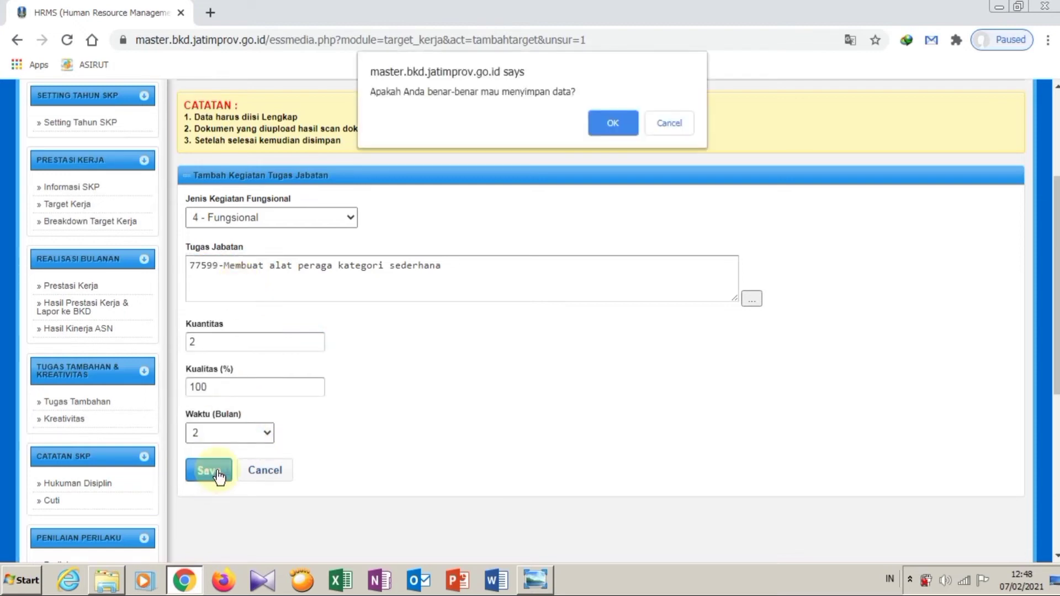
pyautogui.click(609, 132)
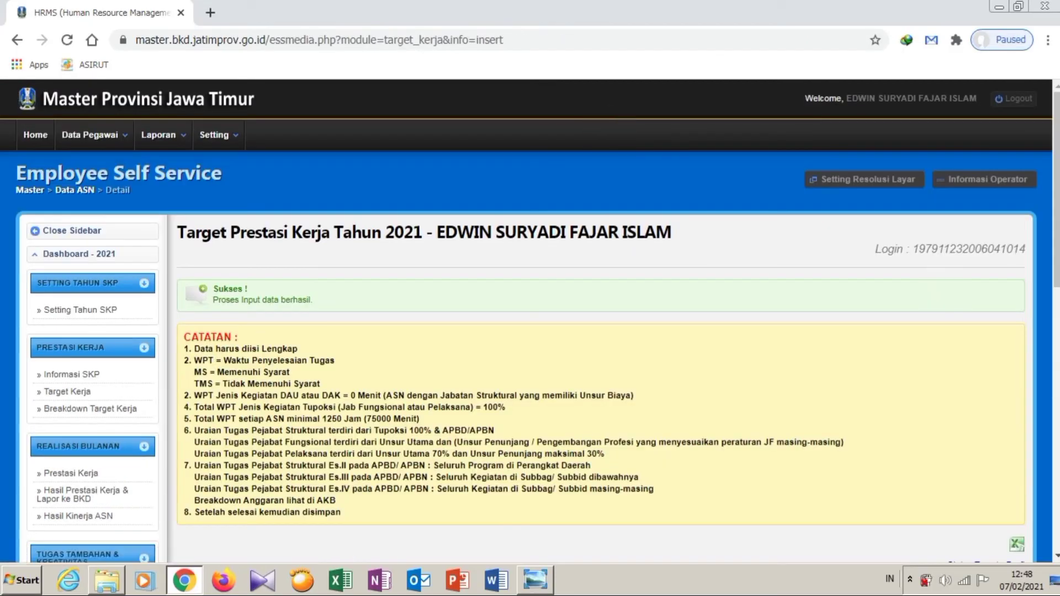
pyautogui.moveTo(1057, 238); pyautogui.dragTo(1037, 473)
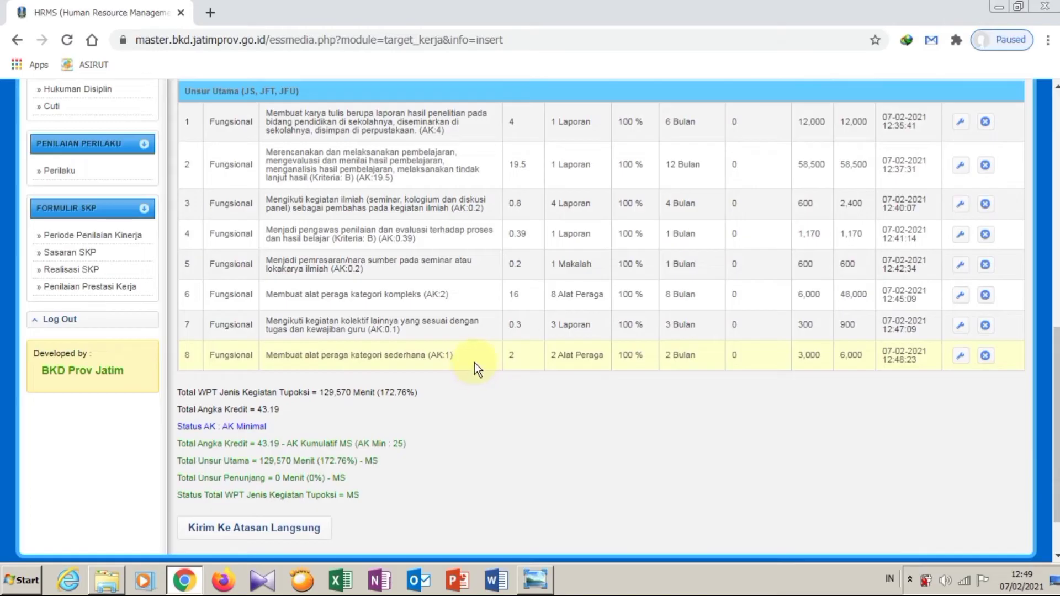
# Step: Check the Unsur Penunjang activities in 2.jpg in Windows Photo Viewer, and start an Unsur Penunjang activity of type 4 - Fungsional in Chrome
pyautogui.click(533, 577)
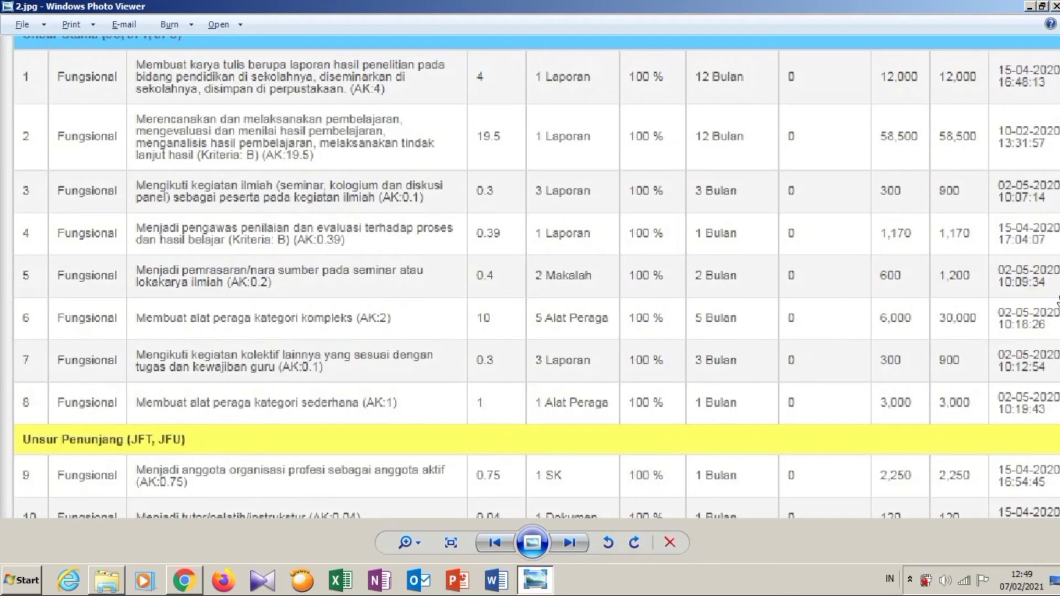
pyautogui.moveTo(995, 279); pyautogui.dragTo(1005, 130)
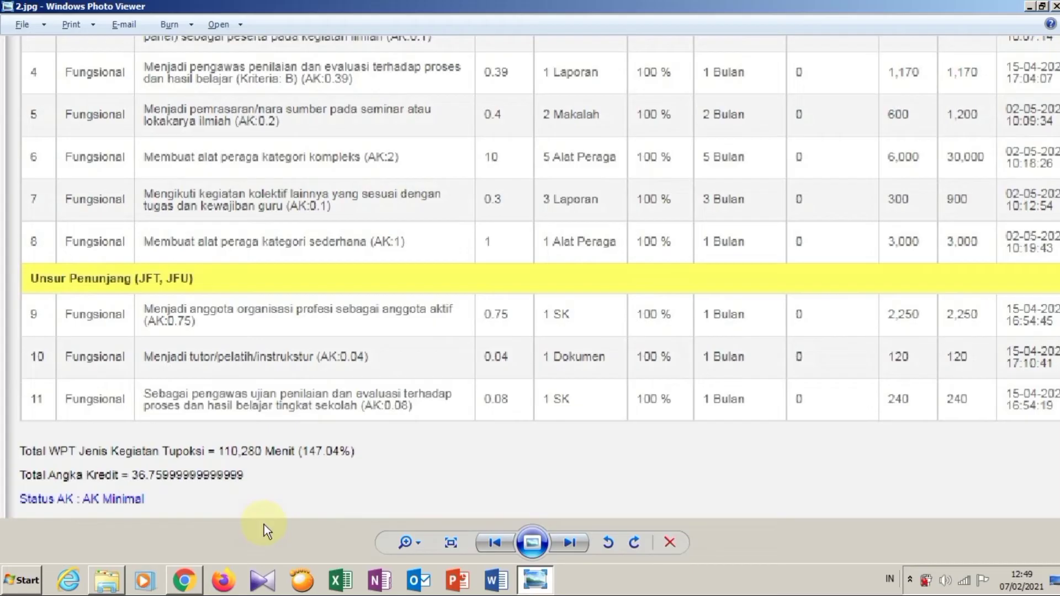
pyautogui.click(185, 580)
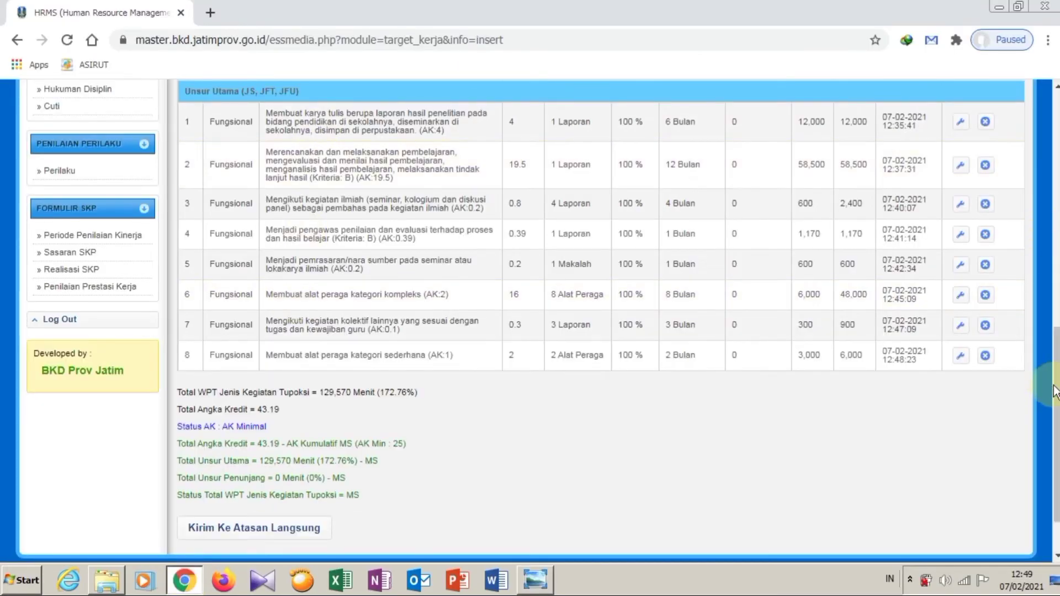
pyautogui.scroll(2, 1056, 389)
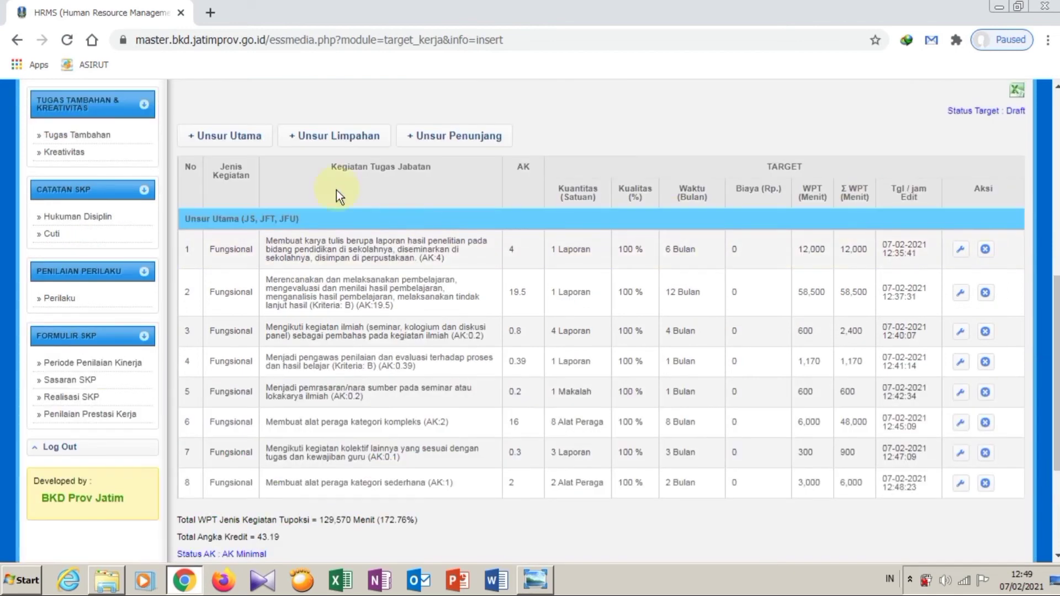
pyautogui.click(428, 138)
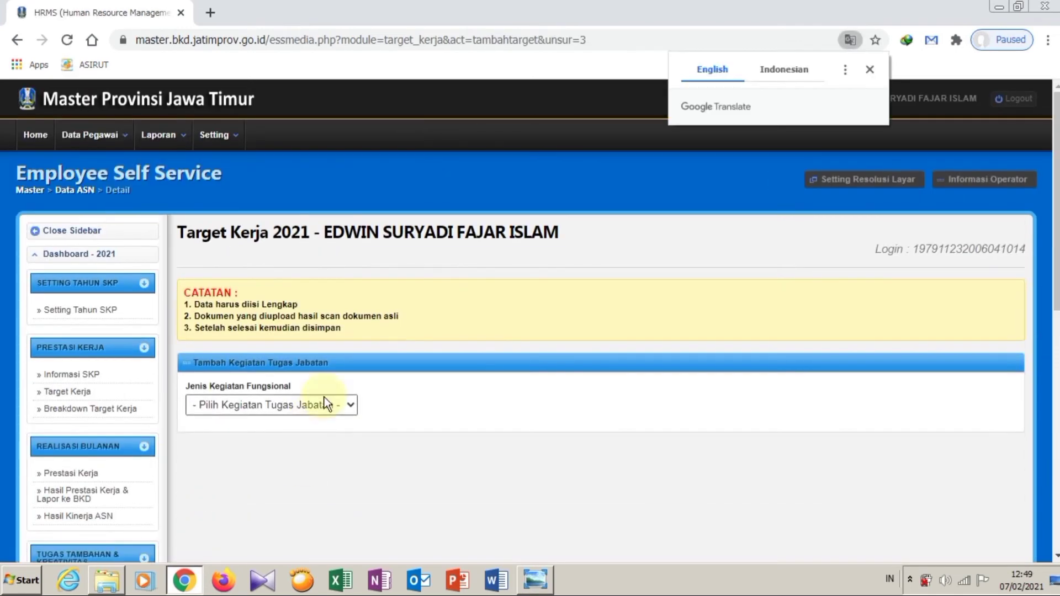
pyautogui.click(328, 415)
pyautogui.click(319, 439)
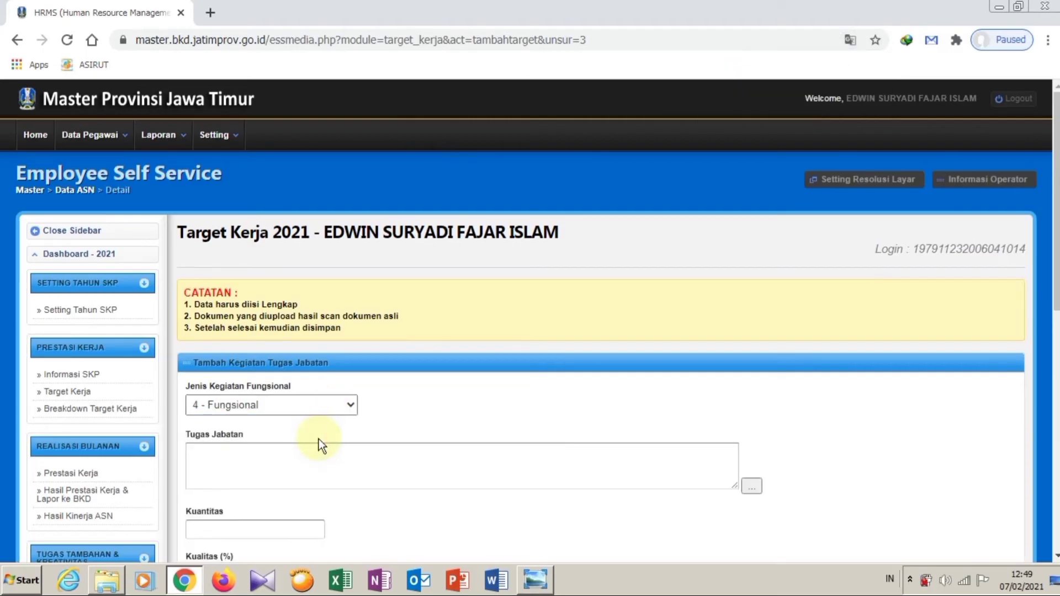
# Step: Check the ninth activity in 2.jpg in Windows Photo Viewer, and search Chrome's Tugas Jabatan descriptions for "organisasi profesi", choosing 19291, Menjadi anggota organisasi profesi sebagai anggota aktif
pyautogui.click(751, 488)
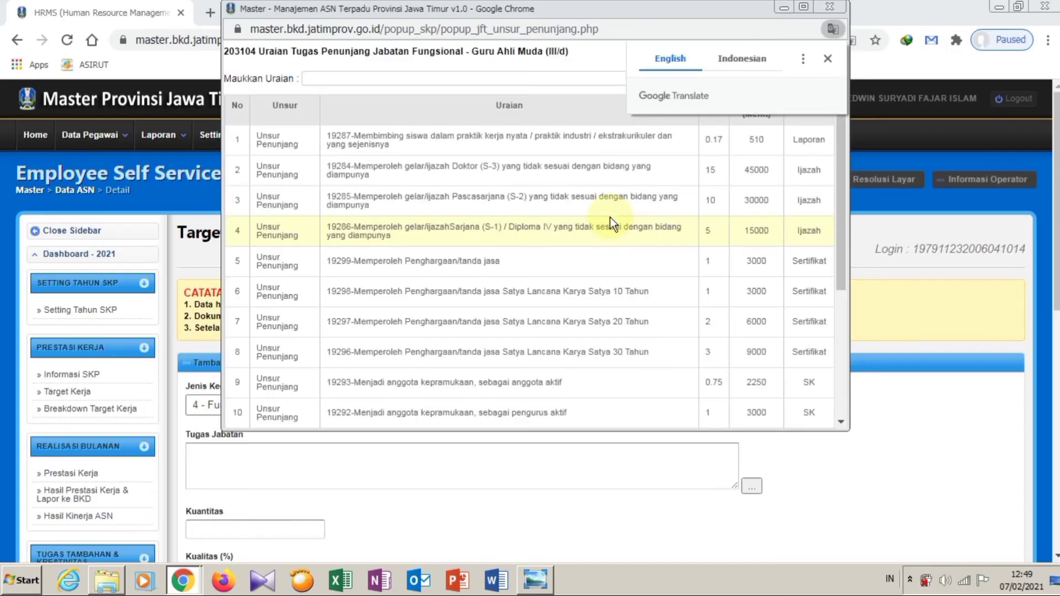
pyautogui.hotkey('alt', 'Tab')
pyautogui.press('Tab')
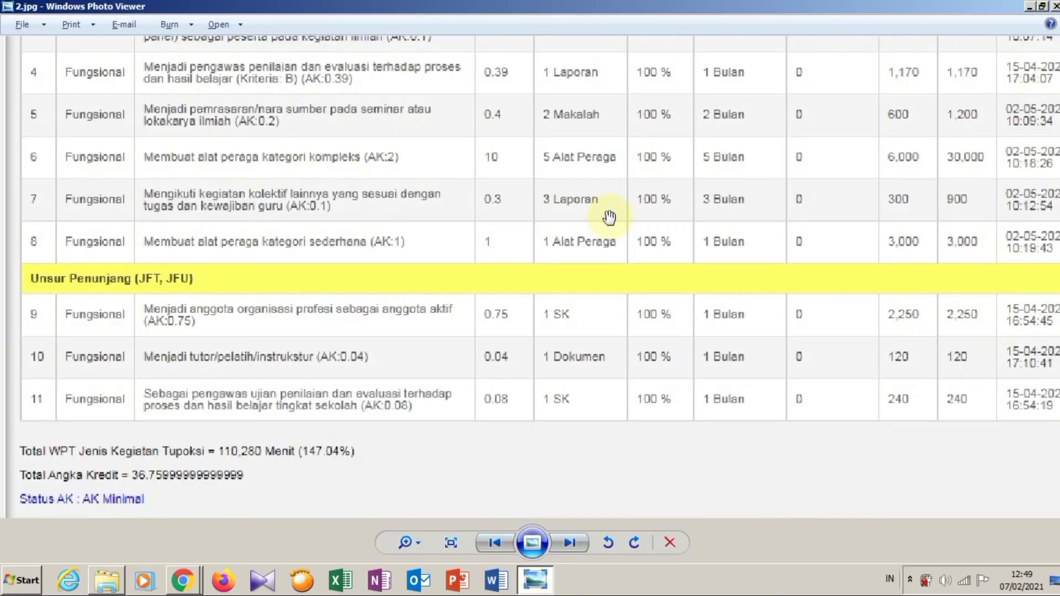
pyautogui.hotkey('alt', 'Tab')
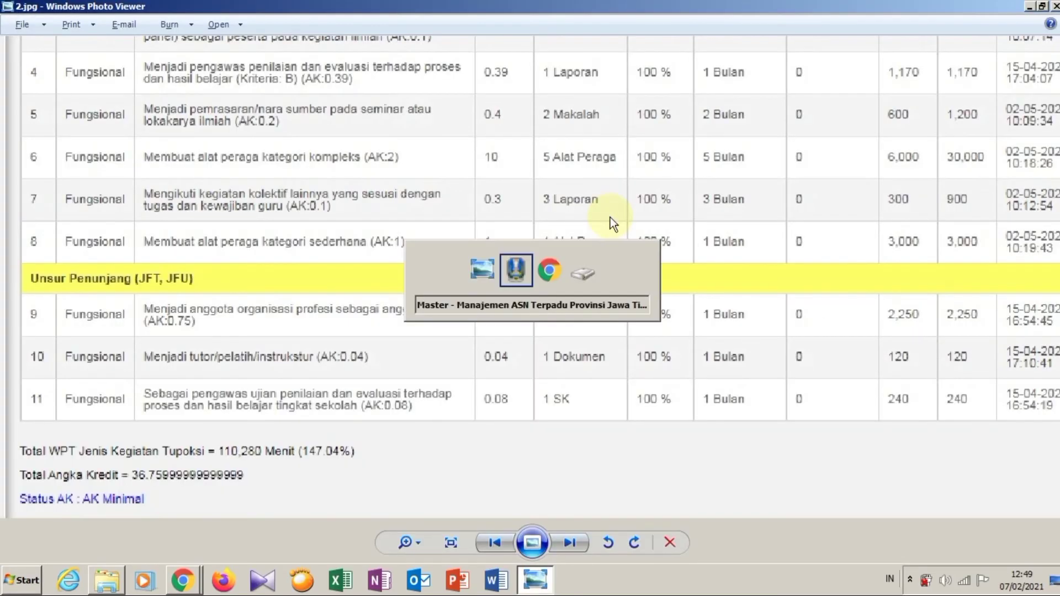
pyautogui.click(467, 81)
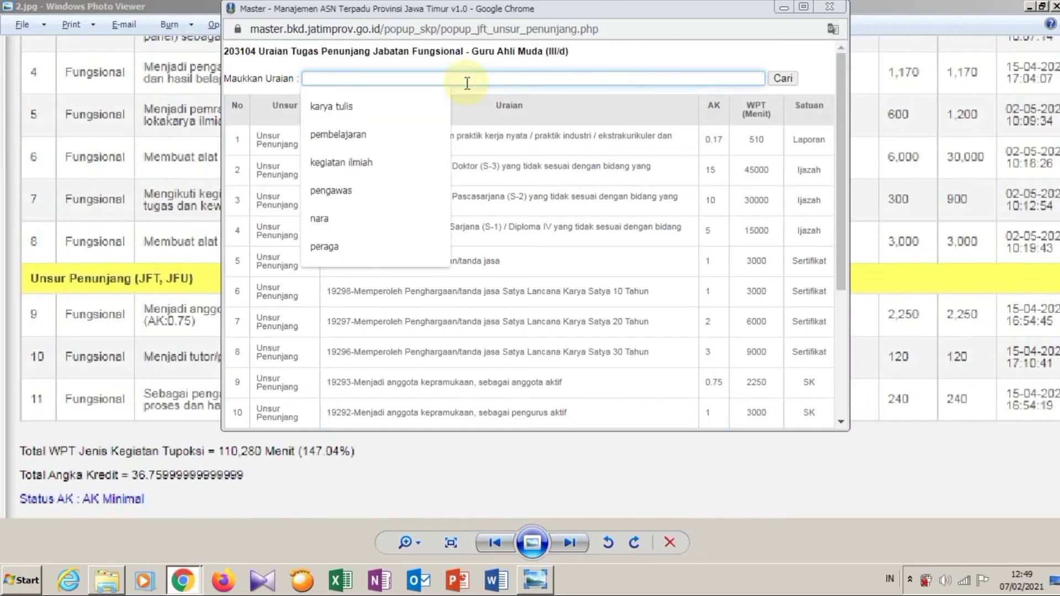
pyautogui.write('organis')
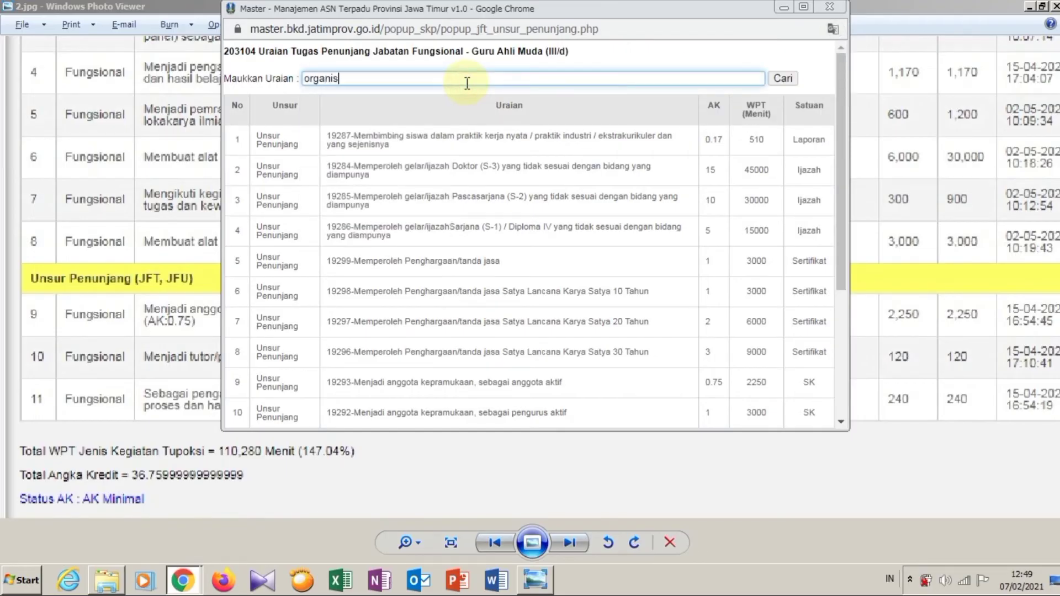
pyautogui.write('asi profesi')
pyautogui.click(782, 82)
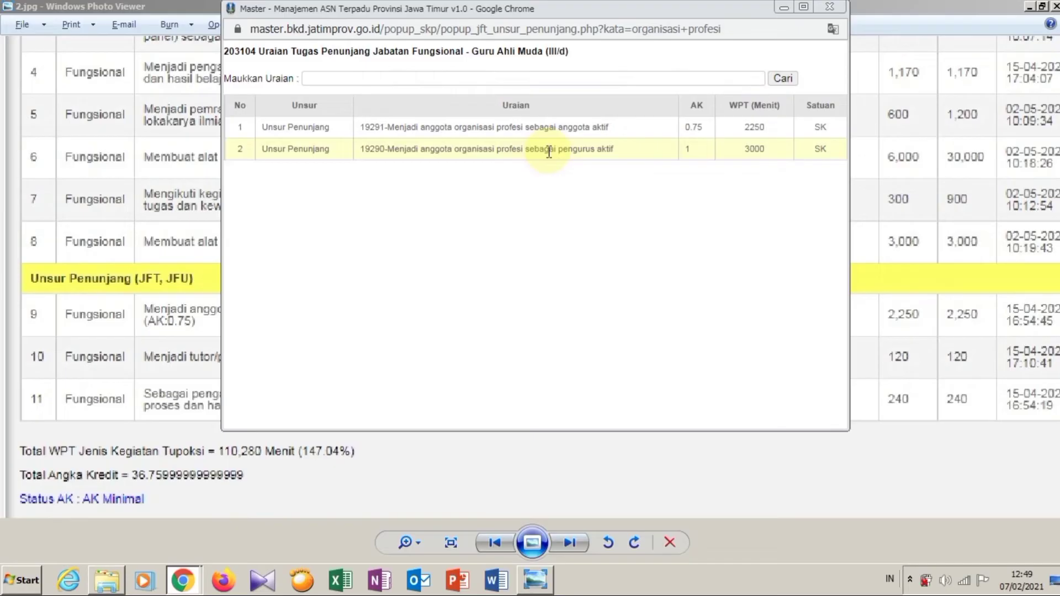
pyautogui.click(558, 130)
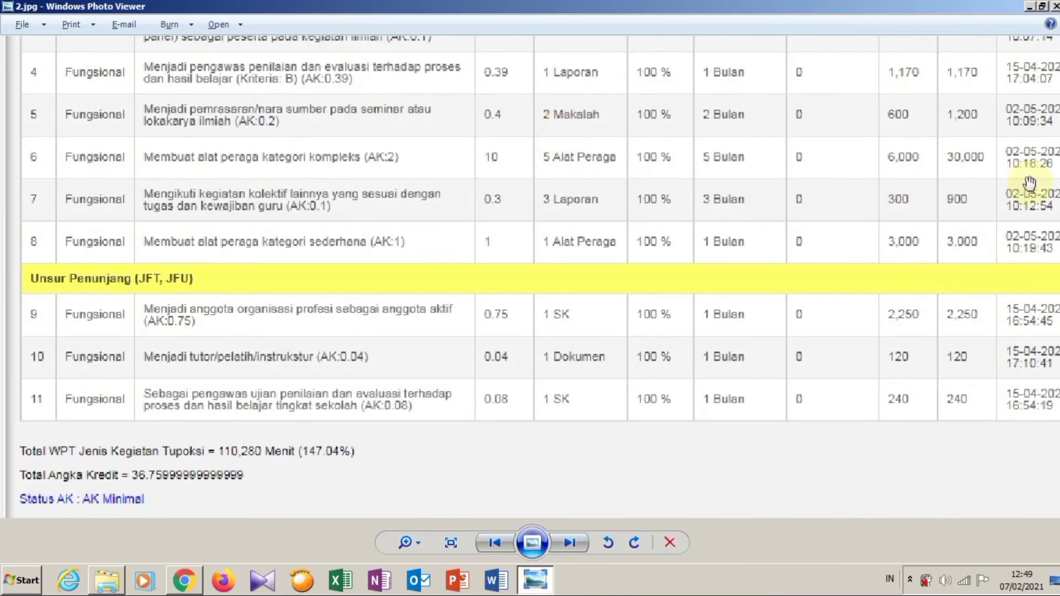
pyautogui.hotkey('alt', 'Tab')
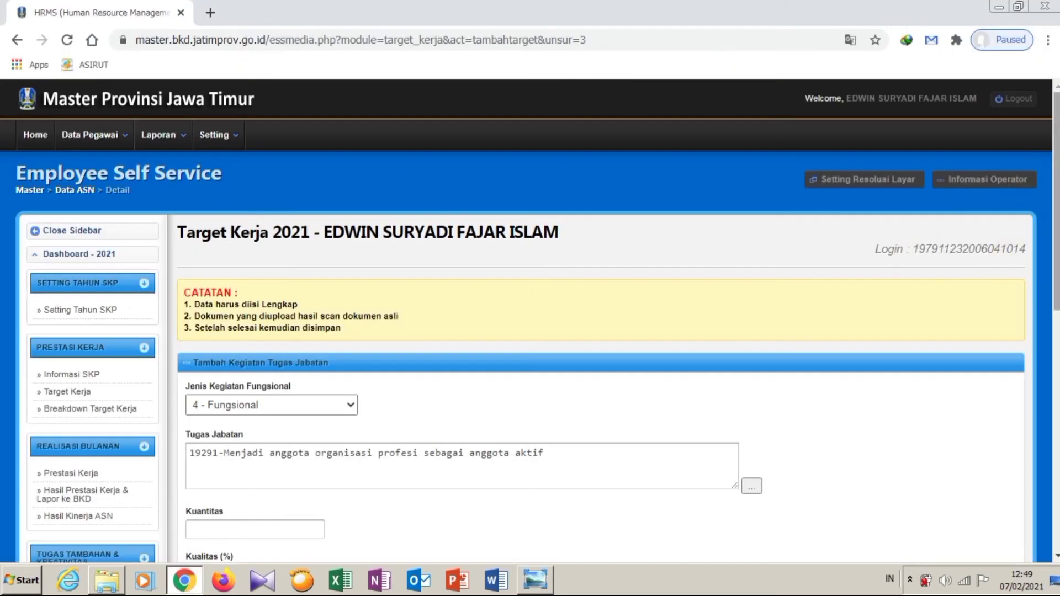
# Step: Compare the targets with 2.jpg in Windows Photo Viewer, and save the organisasi profesi activity in Chrome with Kuantitas 1 and Waktu (Bulan) 1
pyautogui.moveTo(1056, 246); pyautogui.dragTo(1055, 334)
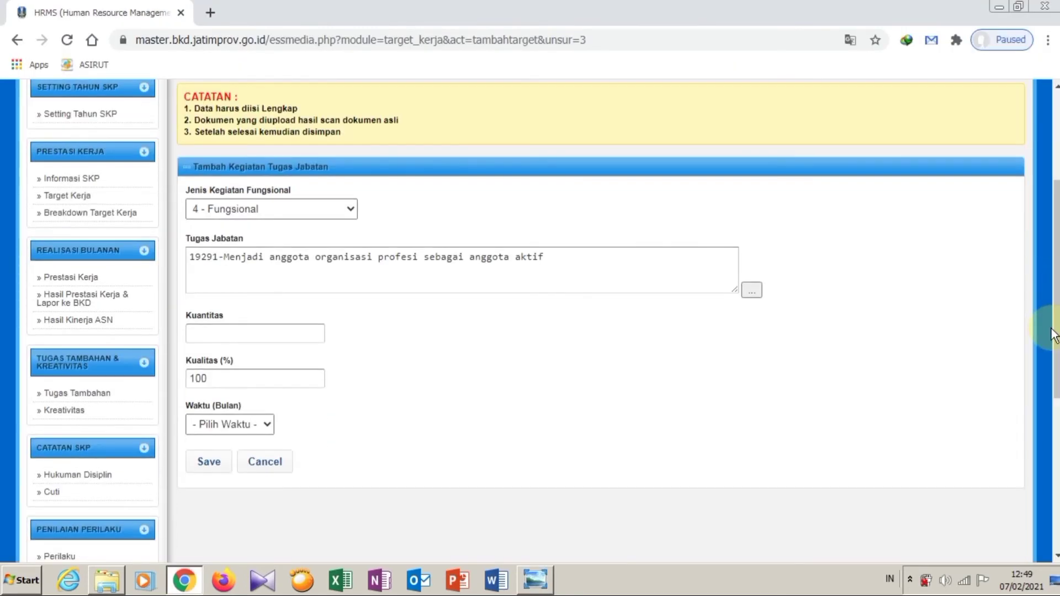
pyautogui.hotkey('alt', 'Tab')
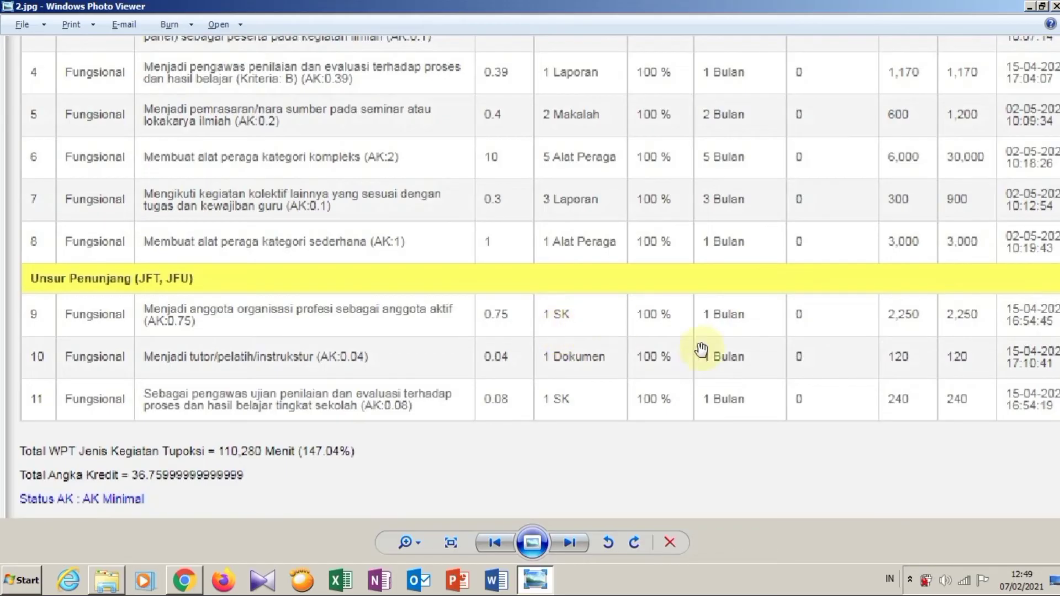
pyautogui.hotkey('alt', 'Tab')
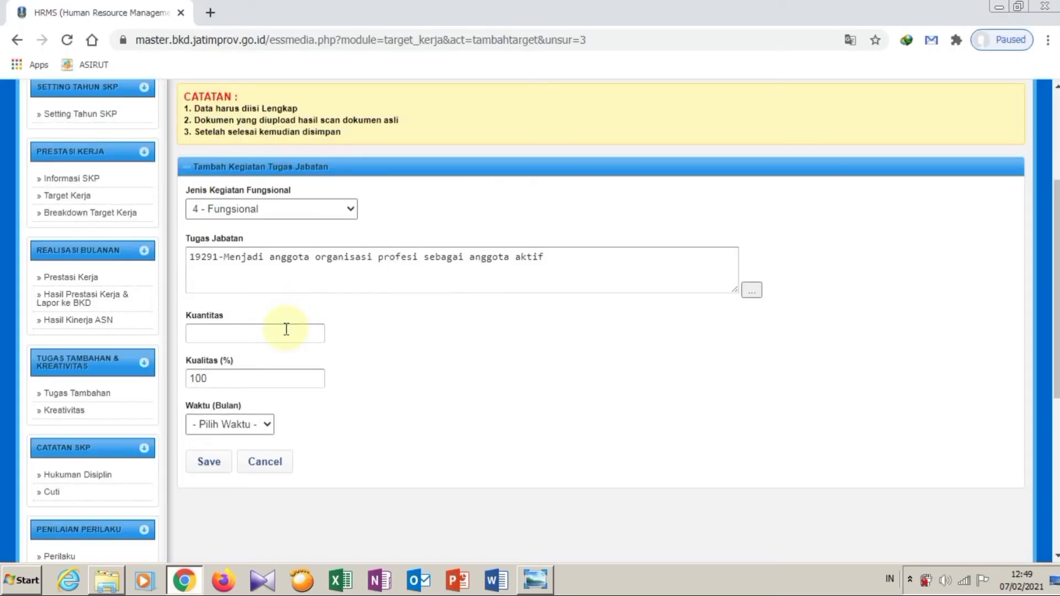
pyautogui.click(286, 329)
pyautogui.write('1')
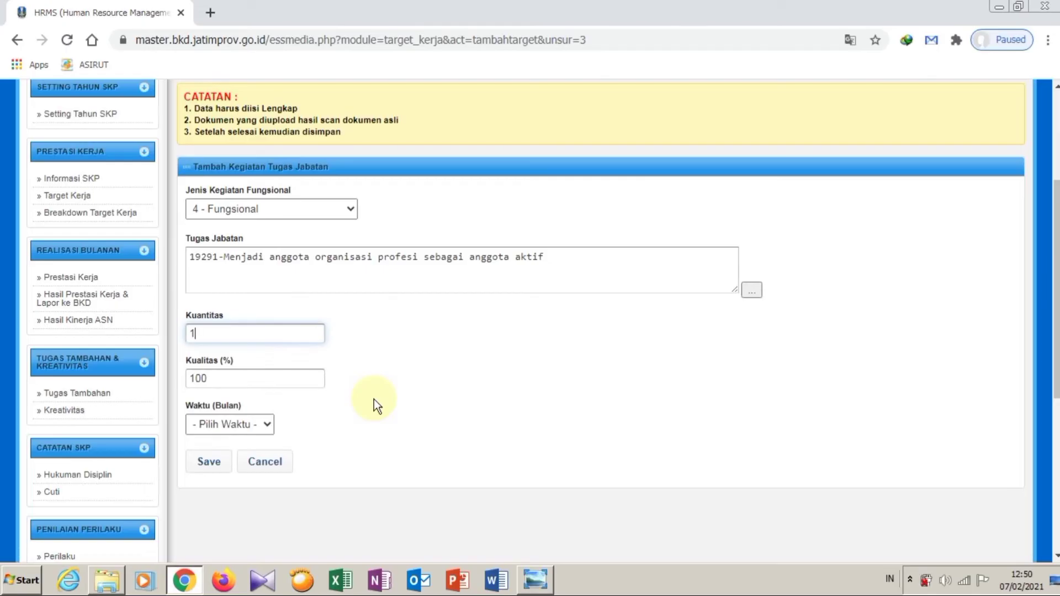
pyautogui.click(245, 425)
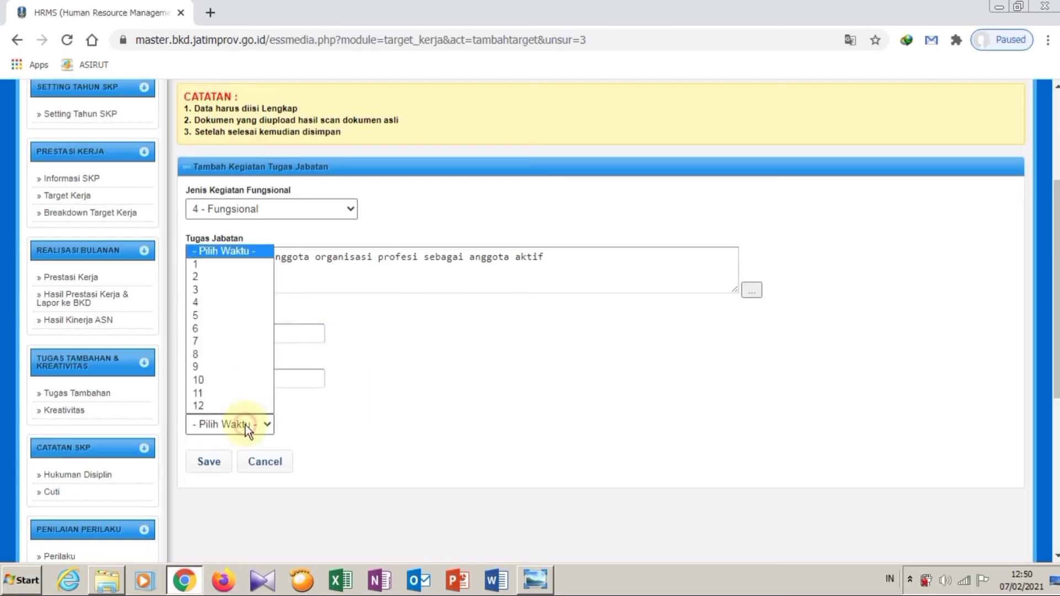
pyautogui.click(230, 265)
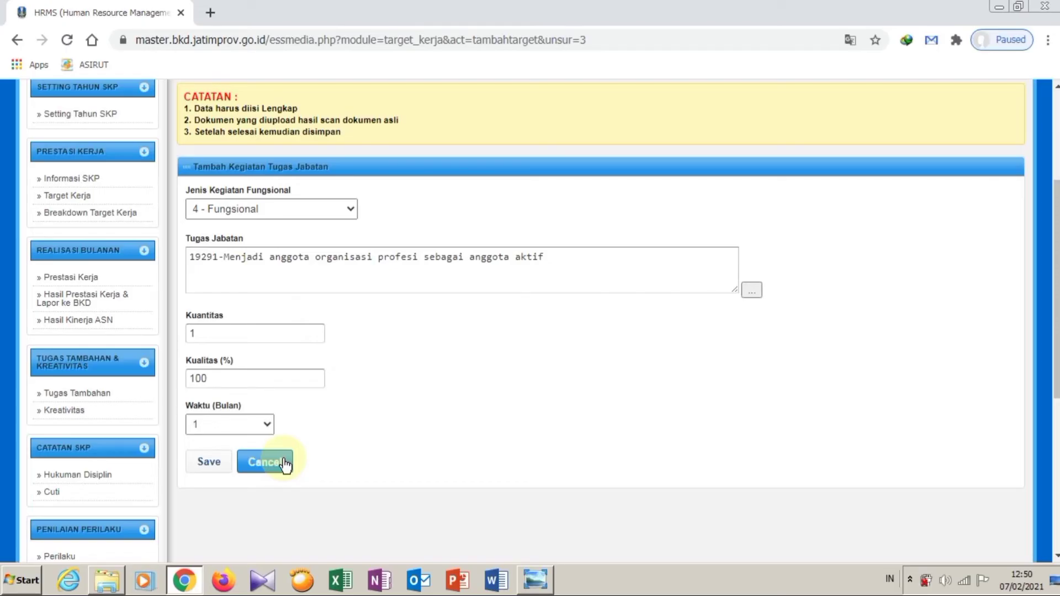
pyautogui.click(216, 465)
pyautogui.click(608, 128)
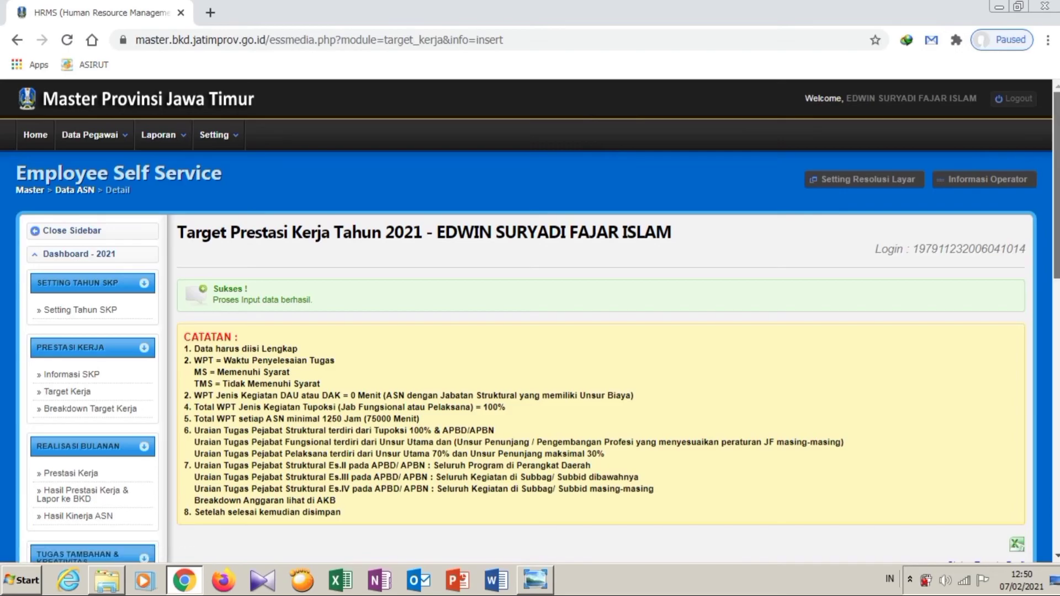
# Step: Review the target table and its totals in Chrome, and check the remaining Unsur Penunjang activities in 2.jpg in Windows Photo Viewer
pyautogui.moveTo(1057, 207); pyautogui.dragTo(1034, 418)
pyautogui.scroll(-1, 1034, 425)
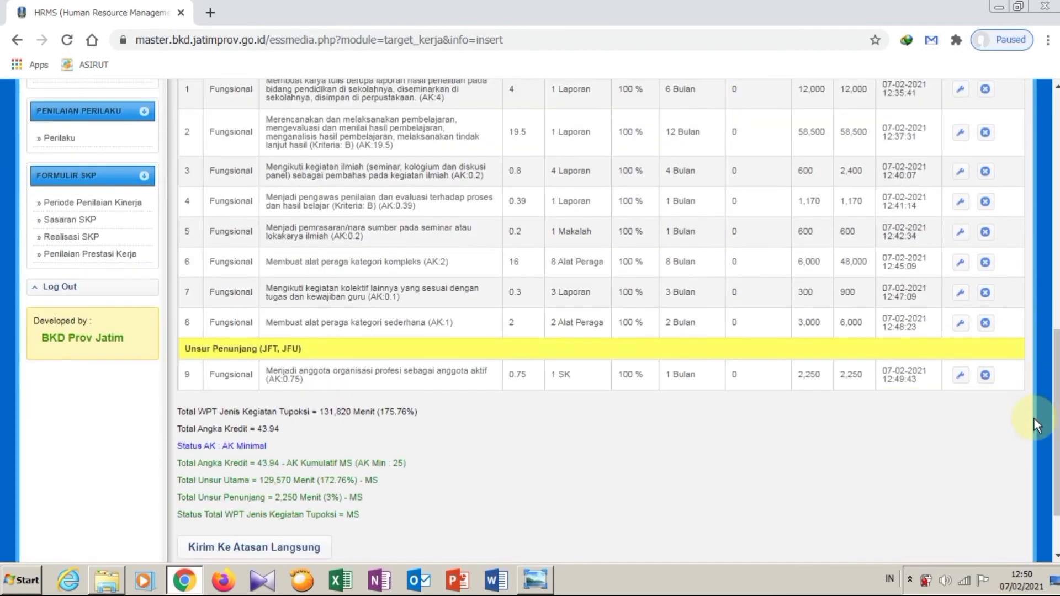
pyautogui.hotkey('alt', 'Tab')
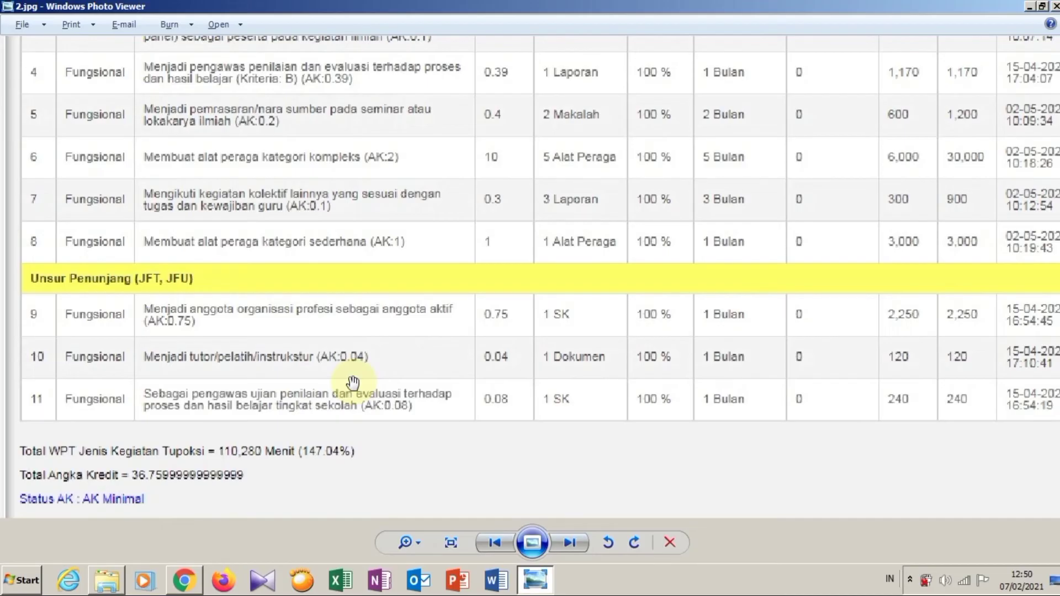
pyautogui.hotkey('alt', 'Tab')
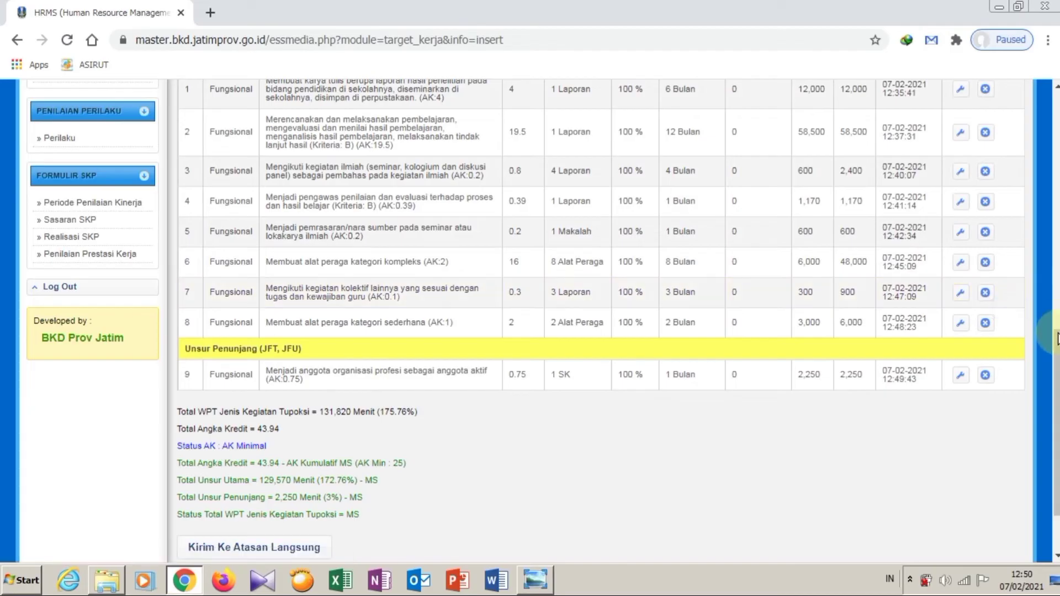
pyautogui.scroll(1, 1056, 323)
pyautogui.moveTo(1057, 323); pyautogui.dragTo(1057, 321)
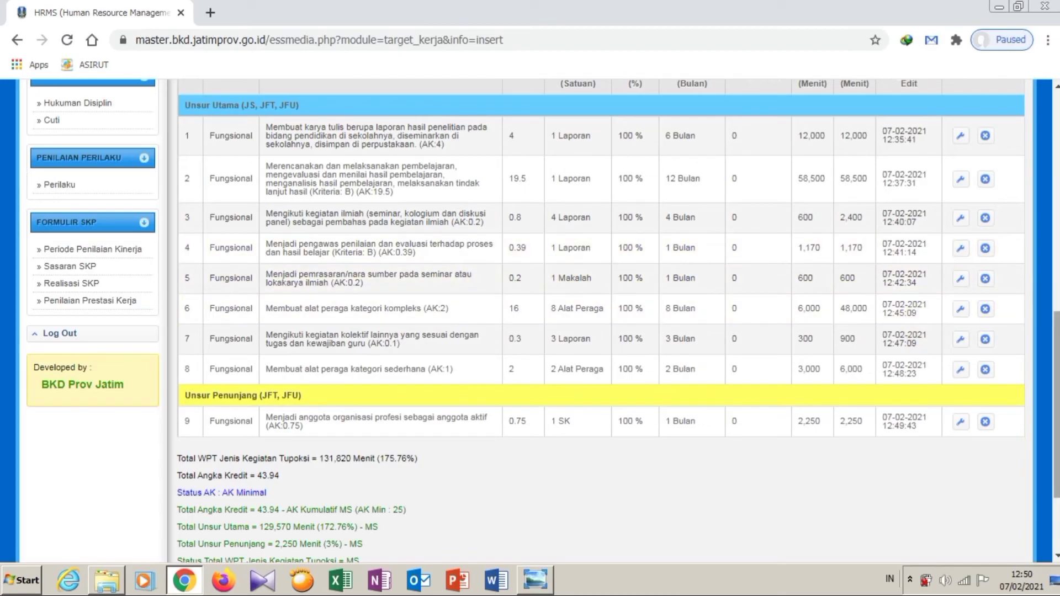
pyautogui.moveTo(1057, 407); pyautogui.dragTo(1051, 472)
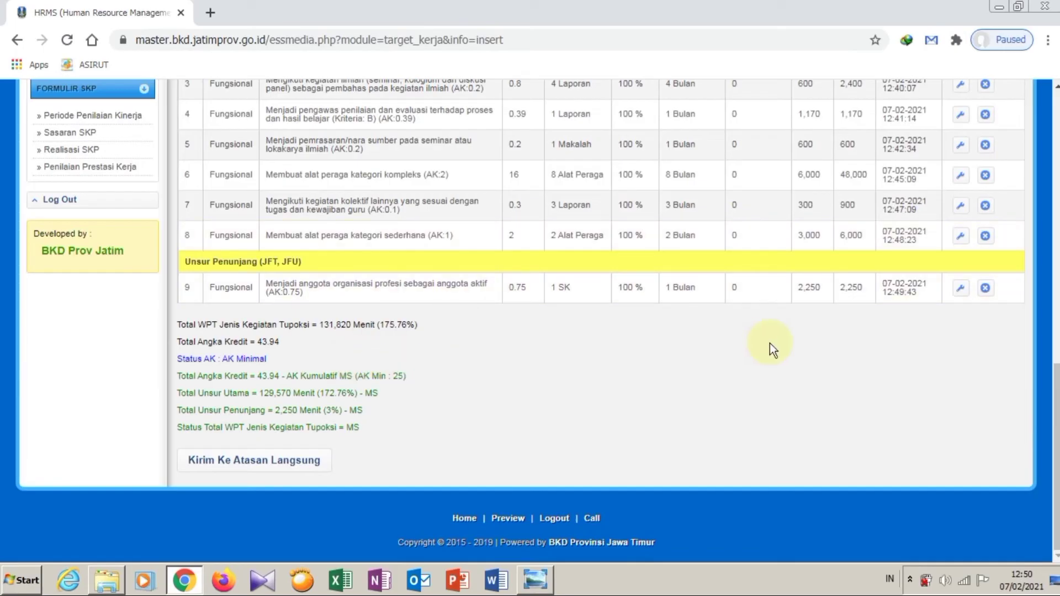
# Step: Add another Unsur Penunjang activity of type 4 - Fungsional
pyautogui.scroll(8, 480, 377)
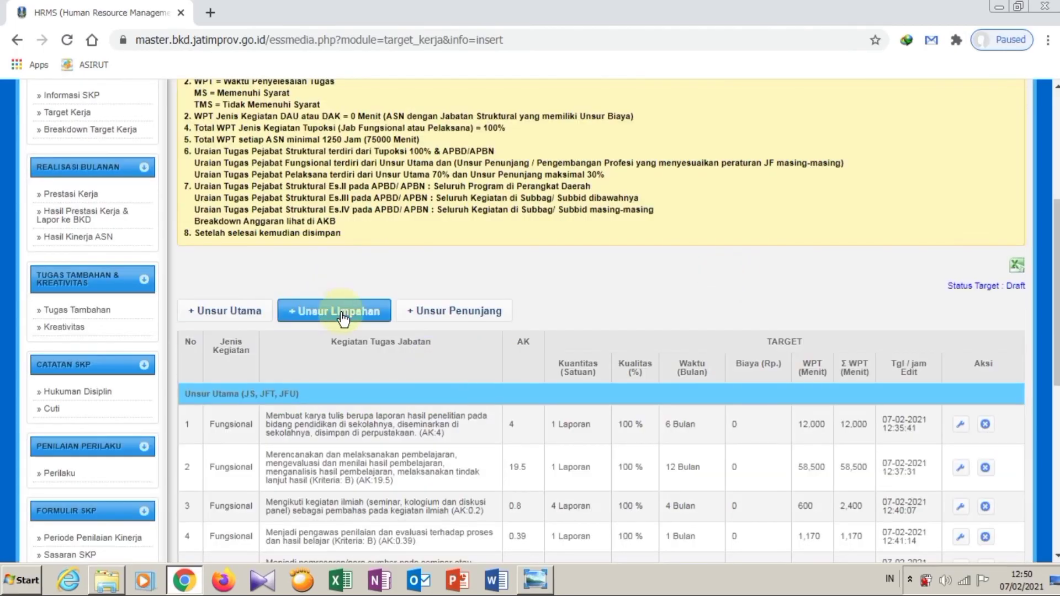
pyautogui.click(429, 313)
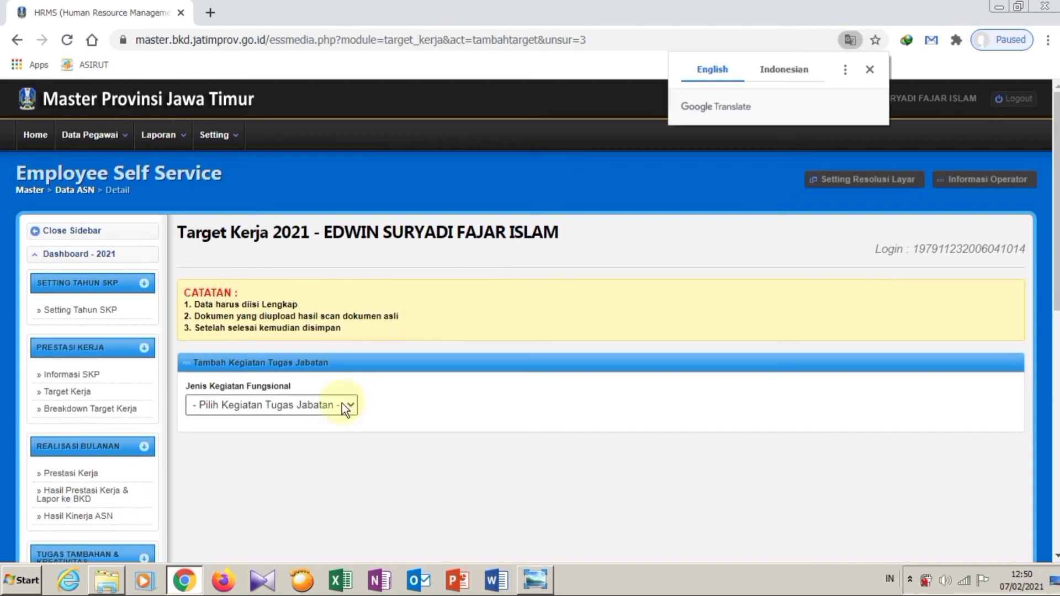
pyautogui.click(353, 404)
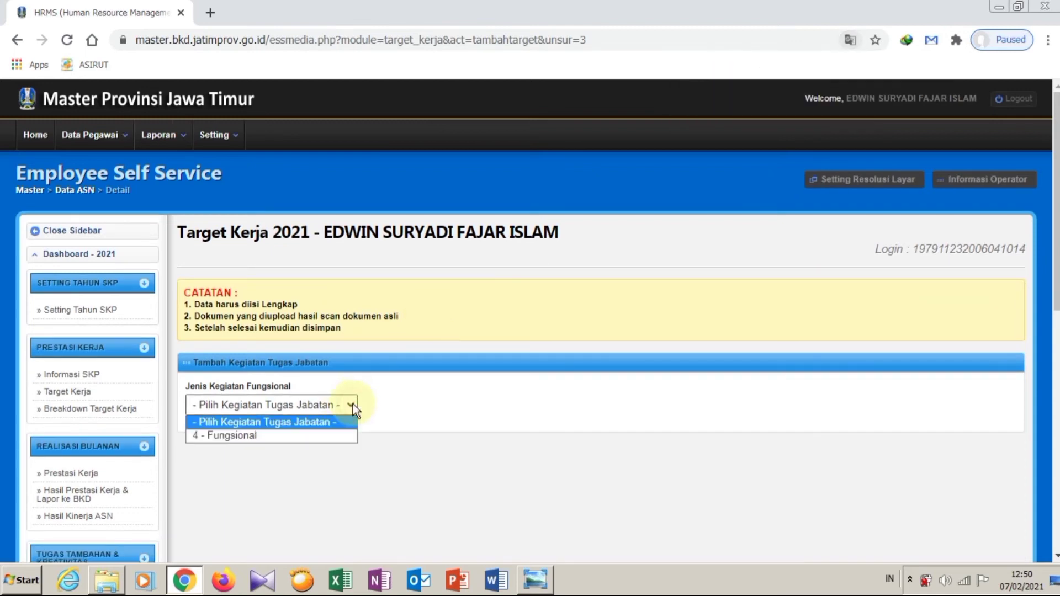
pyautogui.click(339, 436)
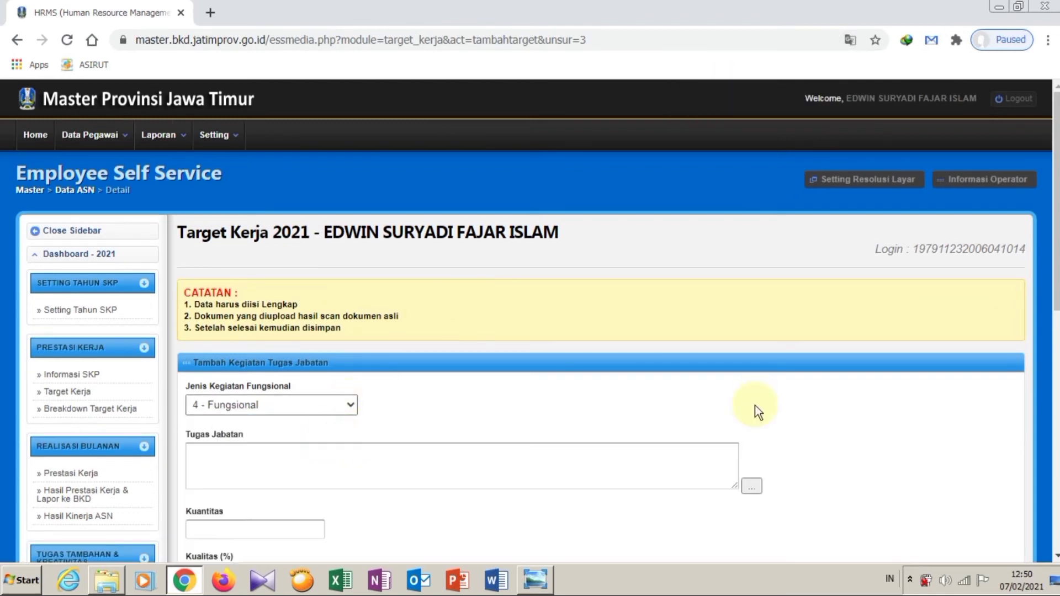
# Step: Search the Tugas Jabatan descriptions for "tutor" and choose 19295, Menjadi tutor/pelatih/instrukstur
pyautogui.click(755, 489)
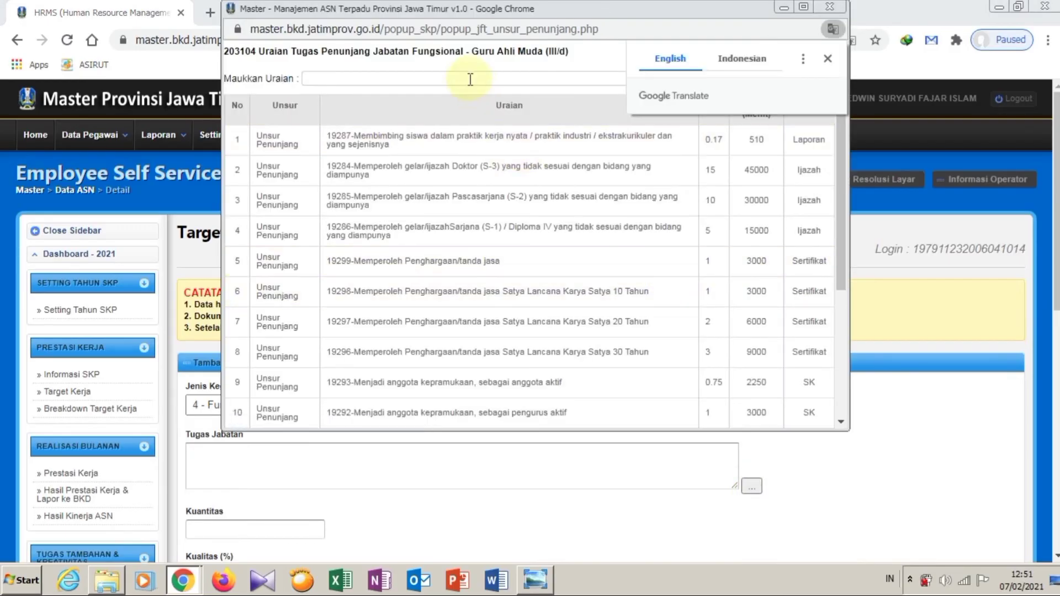
pyautogui.click(471, 78)
pyautogui.write('tut')
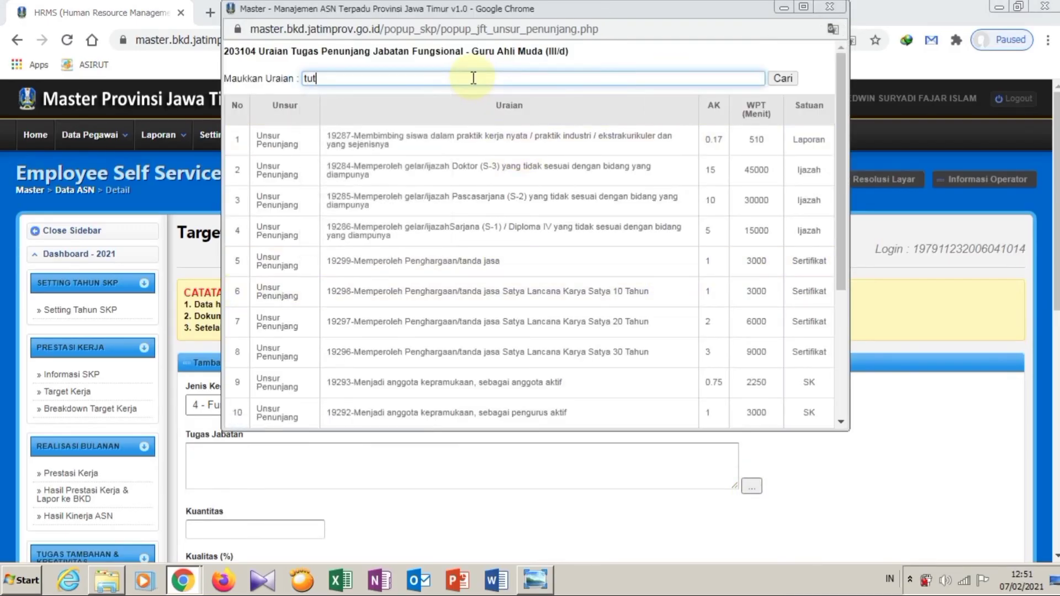
pyautogui.write('or')
pyautogui.click(793, 77)
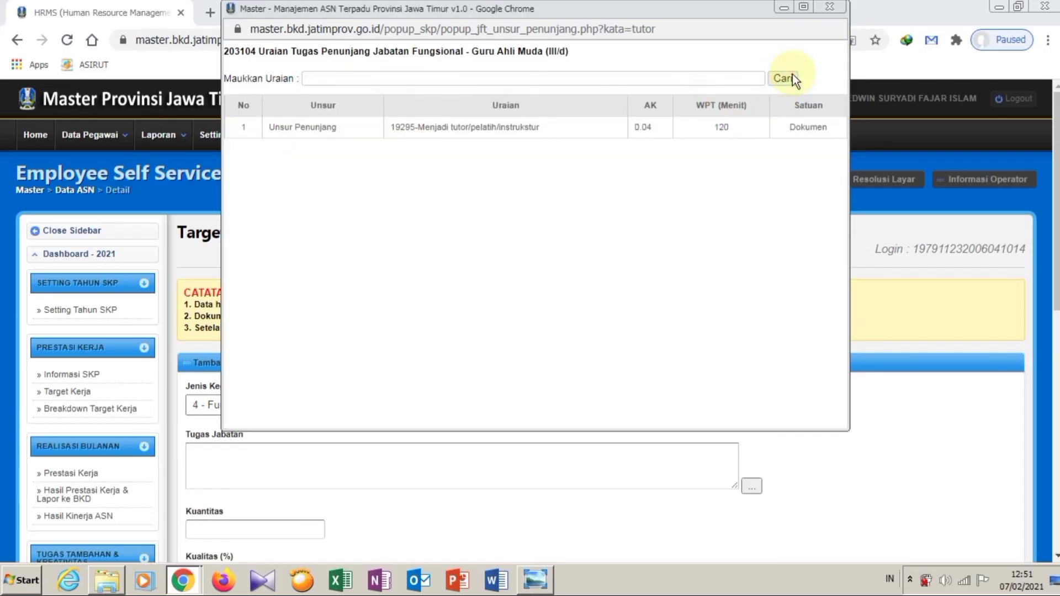
pyautogui.click(526, 123)
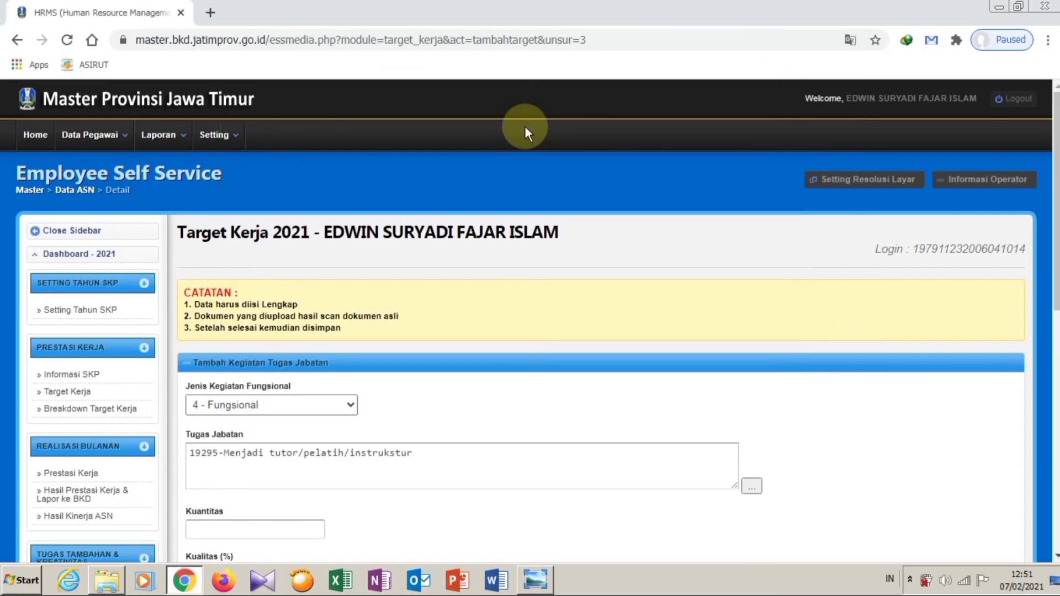
# Step: Set Kuantitas to 1 and Waktu (Bulan) to 1 for the tutor/pelatih/instrukstur activity
pyautogui.moveTo(1056, 297); pyautogui.dragTo(1054, 389)
pyautogui.click(282, 335)
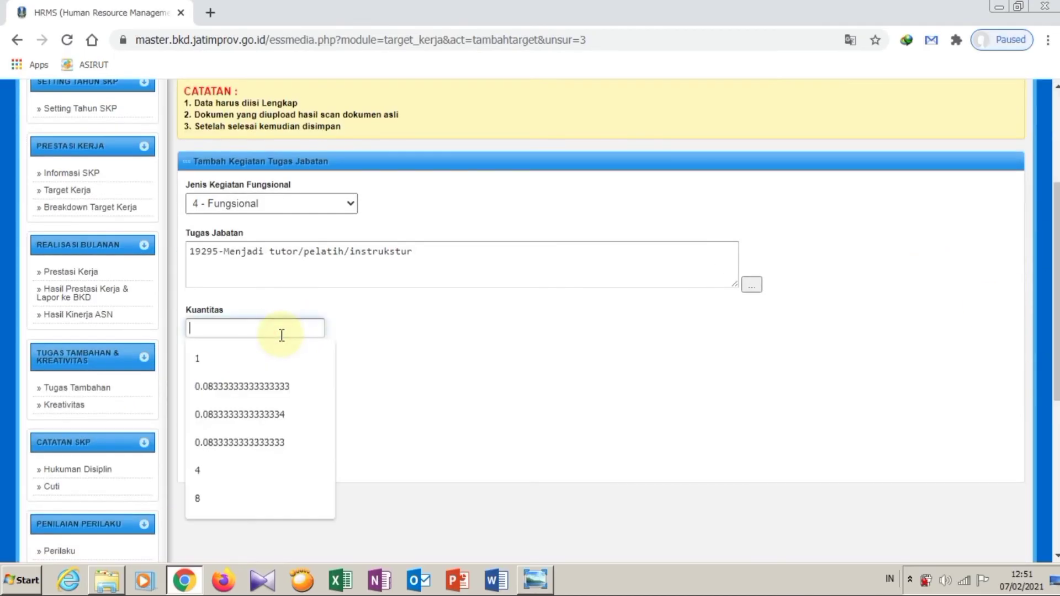
pyautogui.write('1')
pyautogui.click(247, 421)
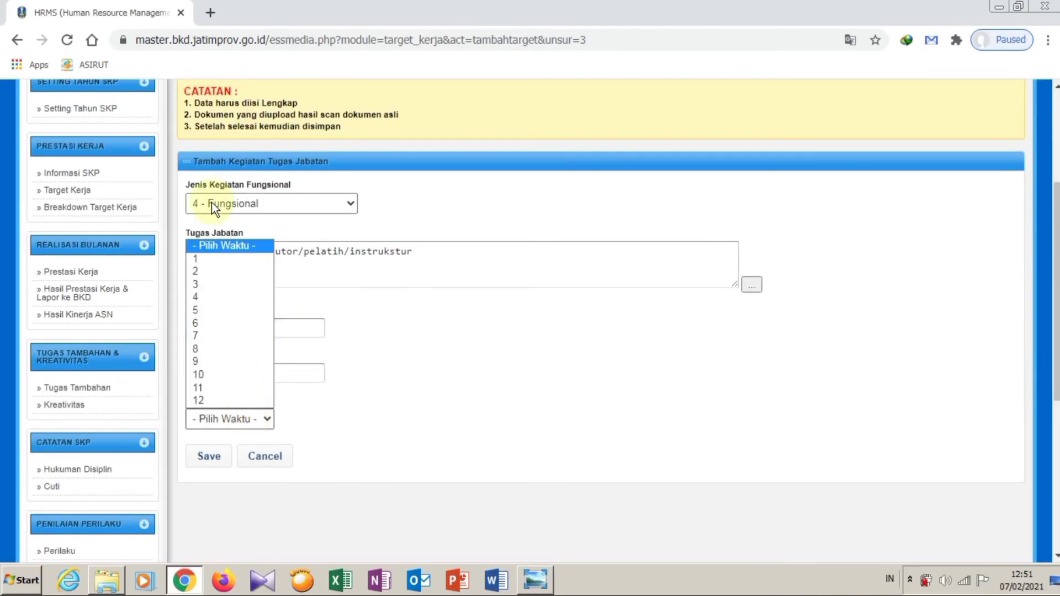
pyautogui.click(200, 259)
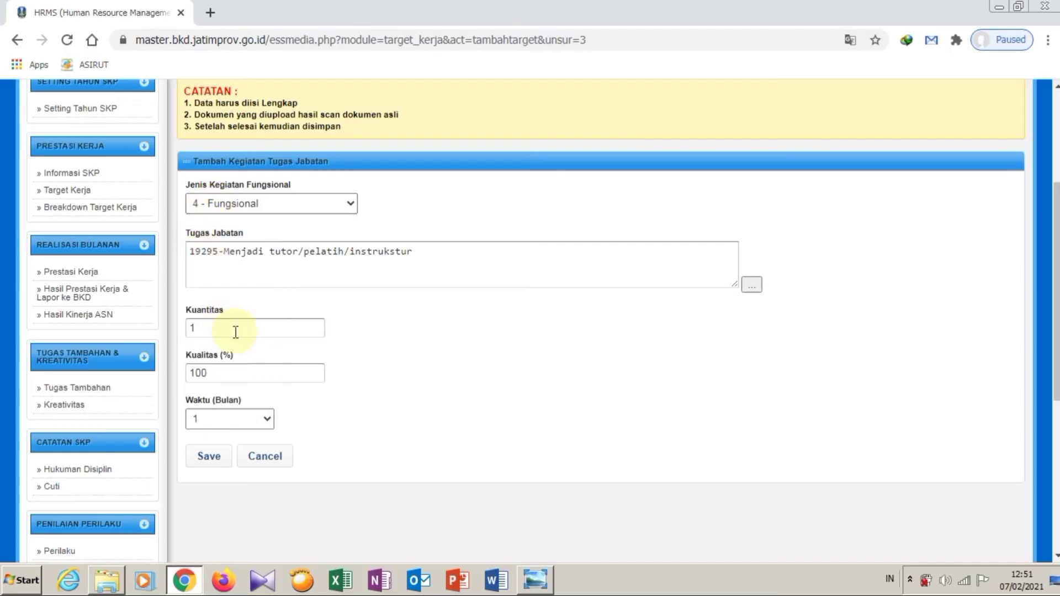
# Step: Check the tutor activity's target in 2.jpg in Windows Photo Viewer, and save the activity in Chrome
pyautogui.hotkey('alt', 'Tab')
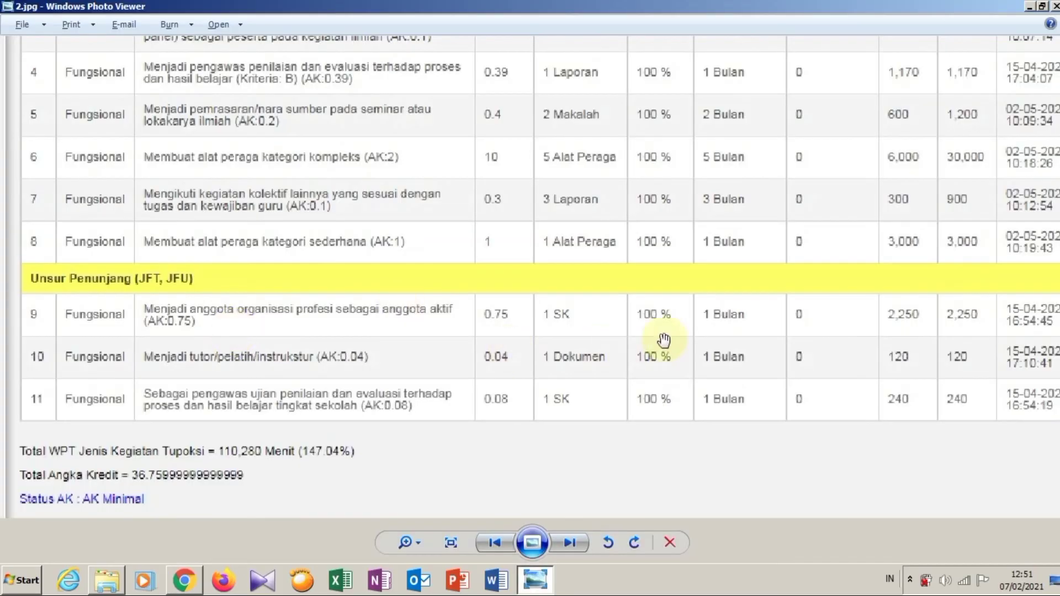
pyautogui.hotkey('alt', 'Tab')
pyautogui.hotkey('alt', 'Tab')
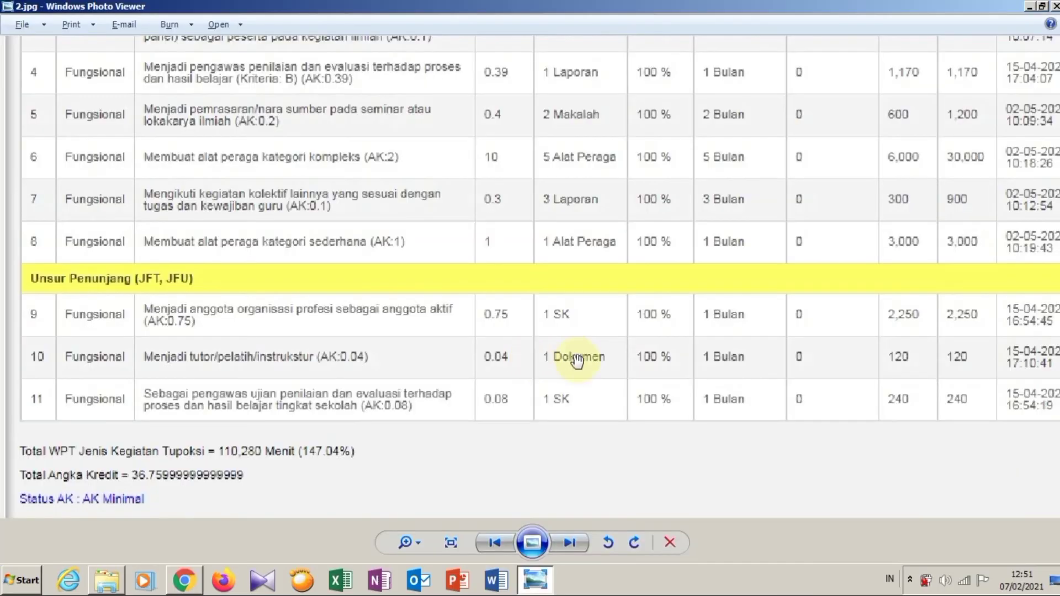
pyautogui.hotkey('alt', 'Tab')
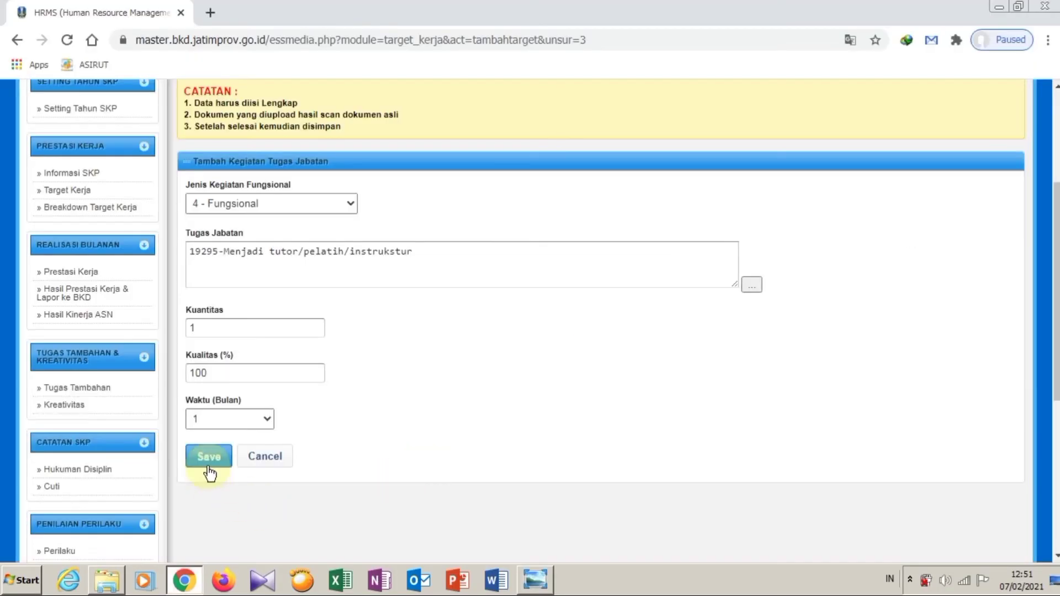
pyautogui.click(208, 463)
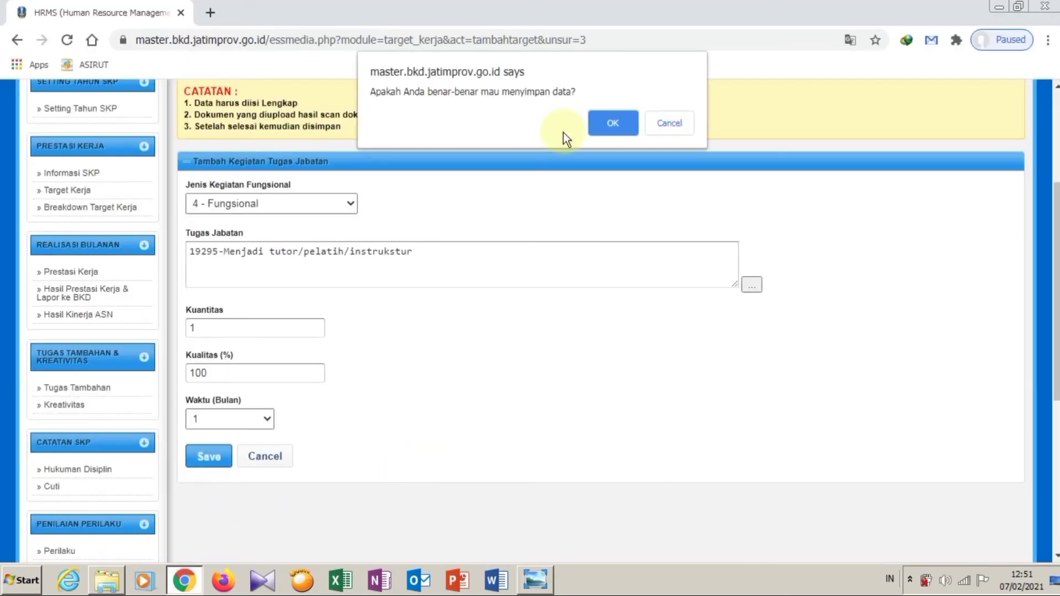
pyautogui.click(601, 129)
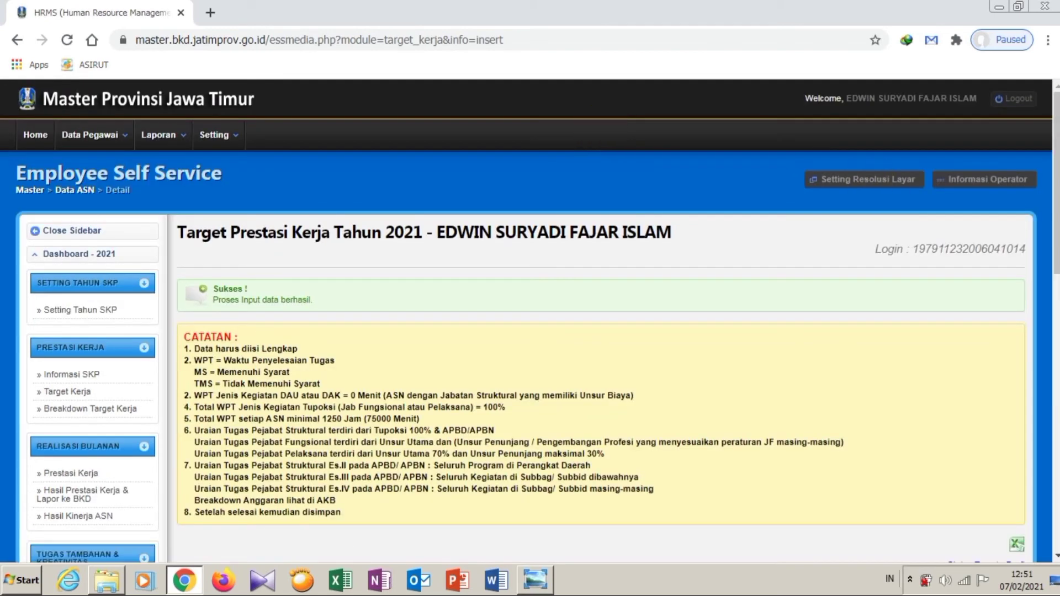
# Step: Check the last Unsur Penunjang activity in 2.jpg in Windows Photo Viewer, and add another one of type 4 - Fungsional in Chrome
pyautogui.moveTo(1056, 171); pyautogui.dragTo(1042, 428)
pyautogui.hotkey('alt', 'Tab')
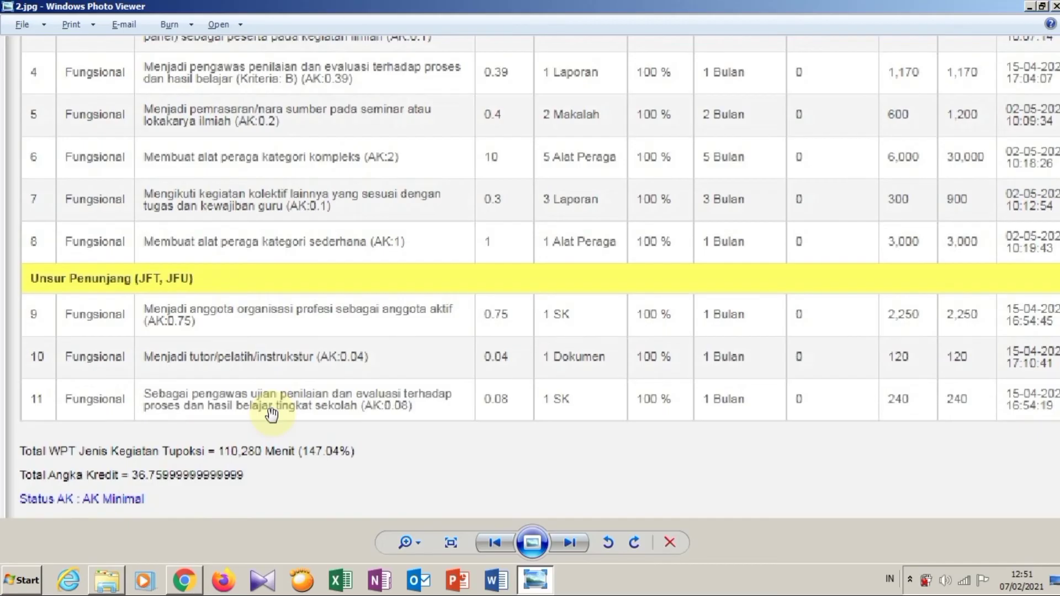
pyautogui.hotkey('alt', 'Tab')
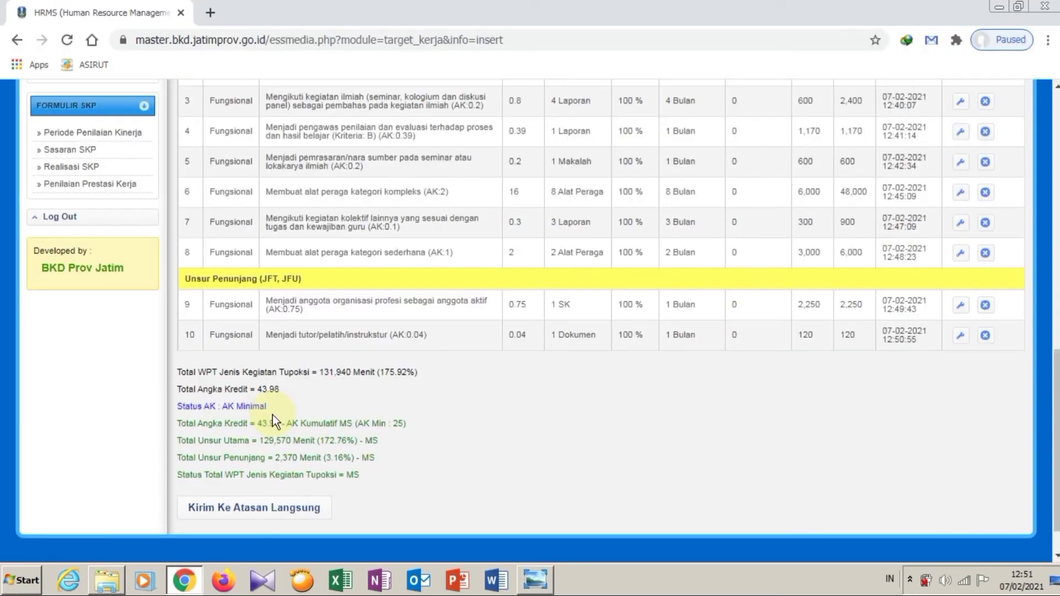
pyautogui.click(1057, 160)
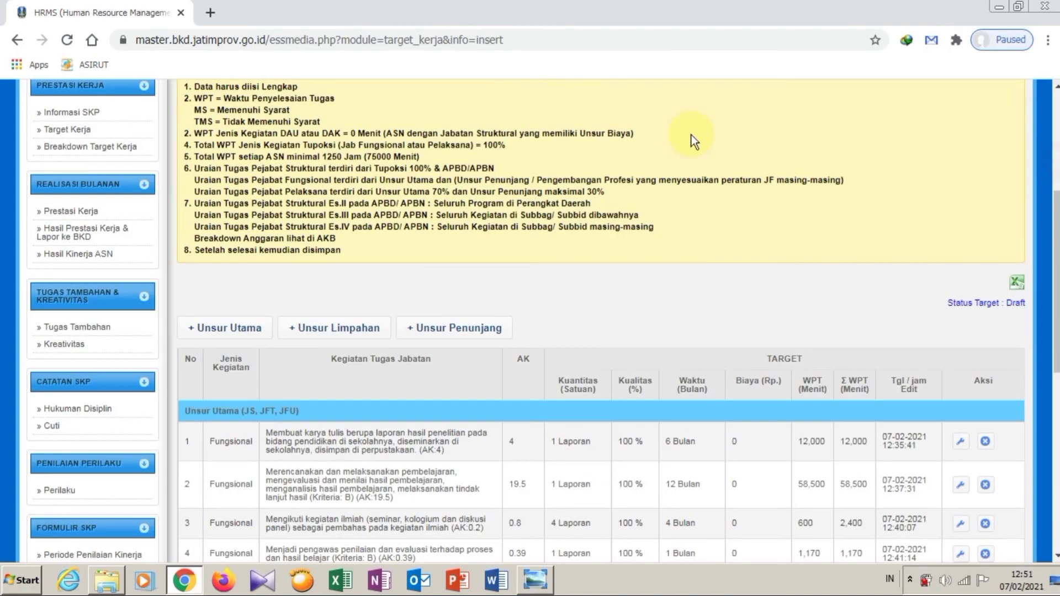
pyautogui.click(473, 330)
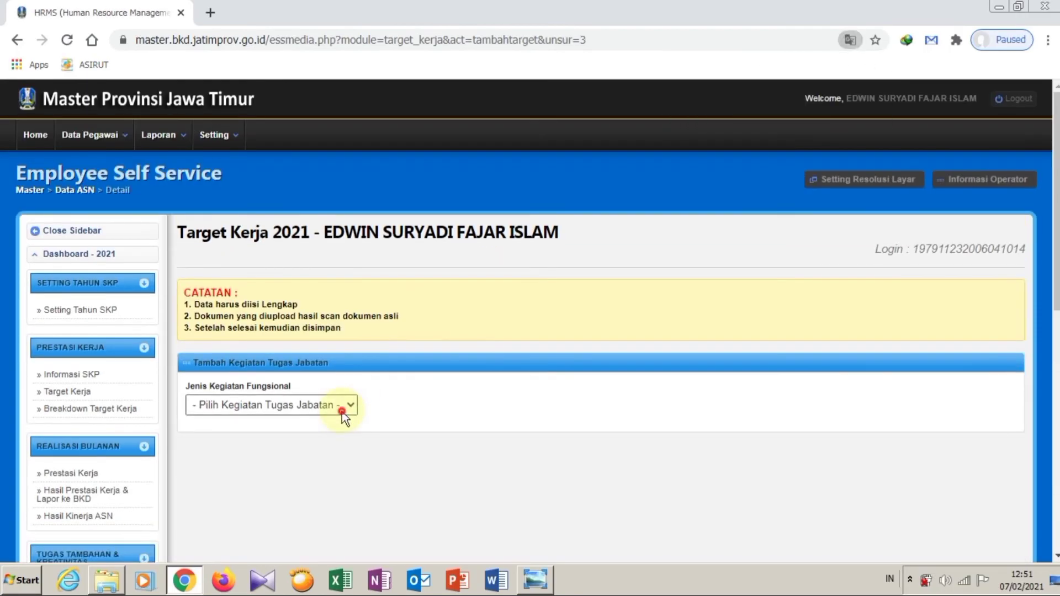
pyautogui.click(342, 411)
pyautogui.click(319, 436)
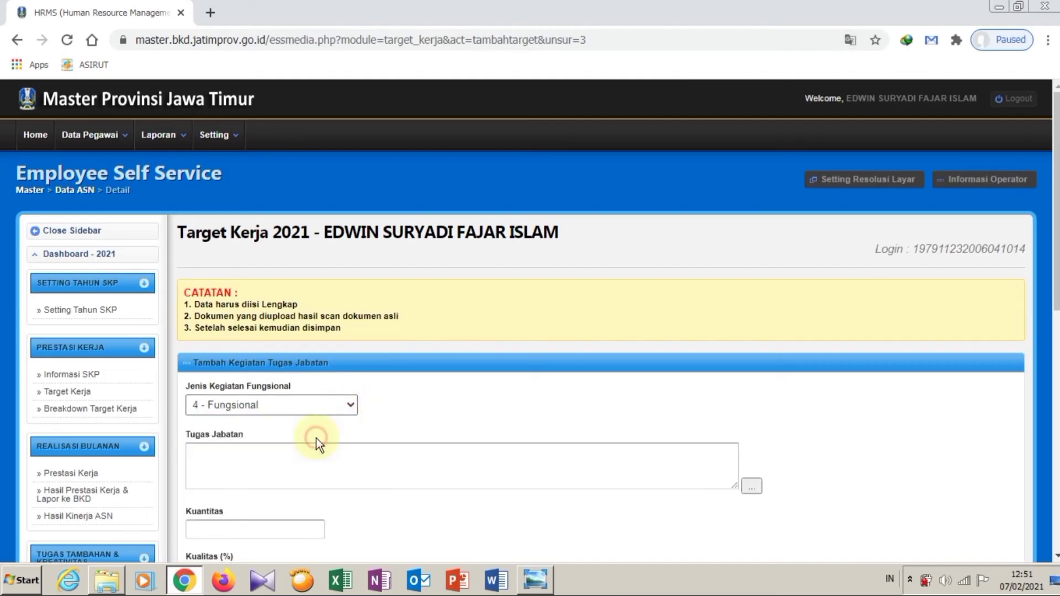
# Step: Search the Tugas Jabatan descriptions for "pengawas"
pyautogui.click(751, 487)
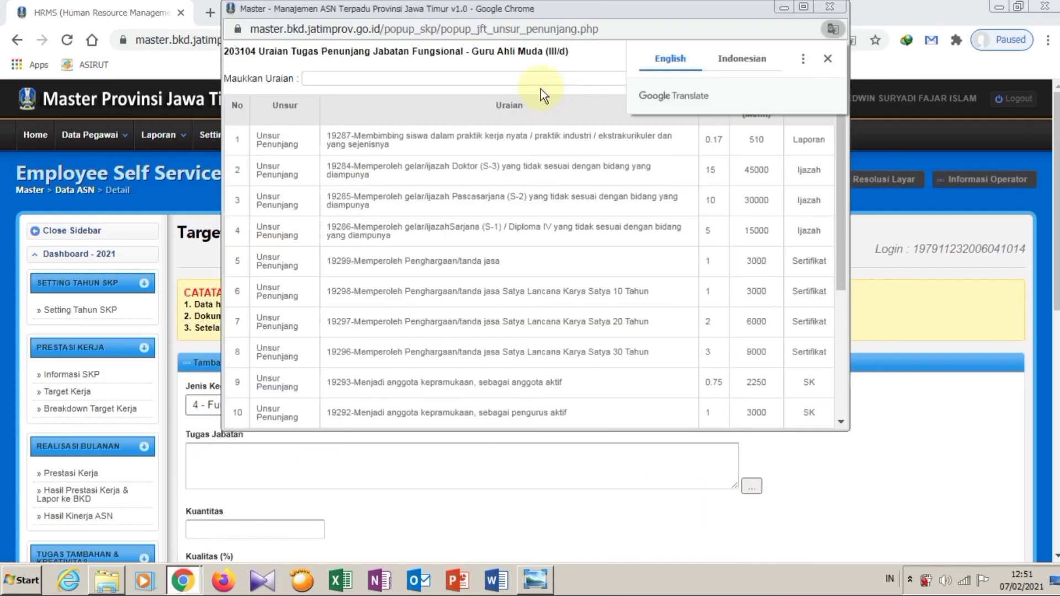
pyautogui.click(542, 77)
pyautogui.write('pen')
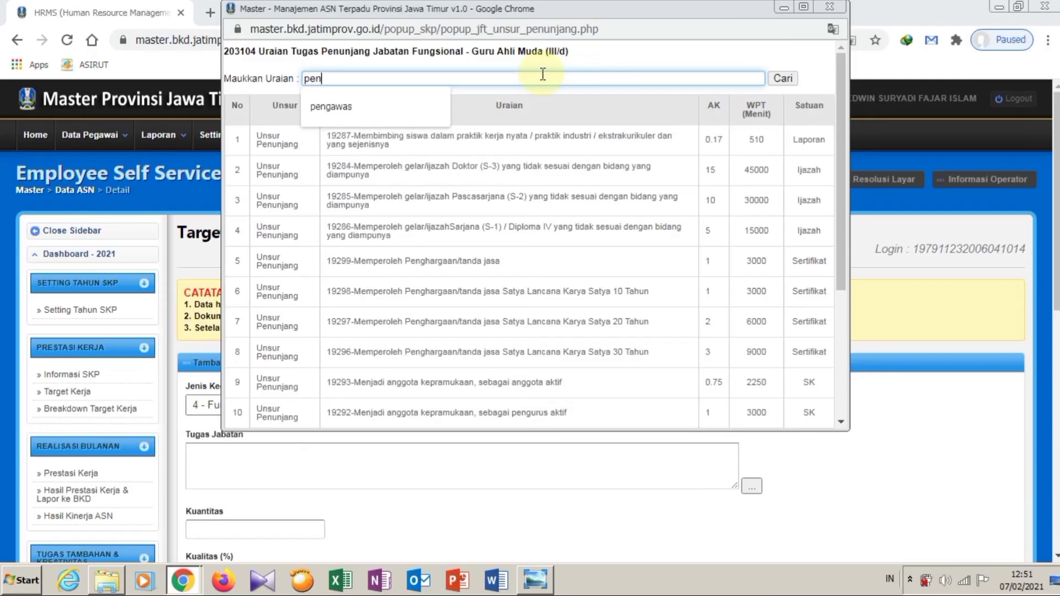
pyautogui.write('gawas')
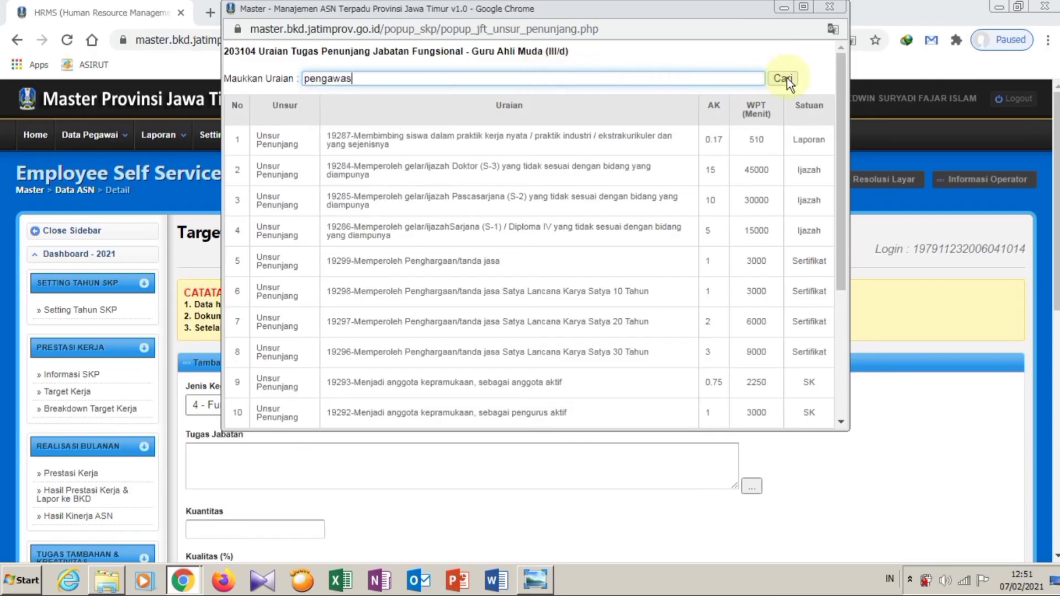
pyautogui.click(783, 78)
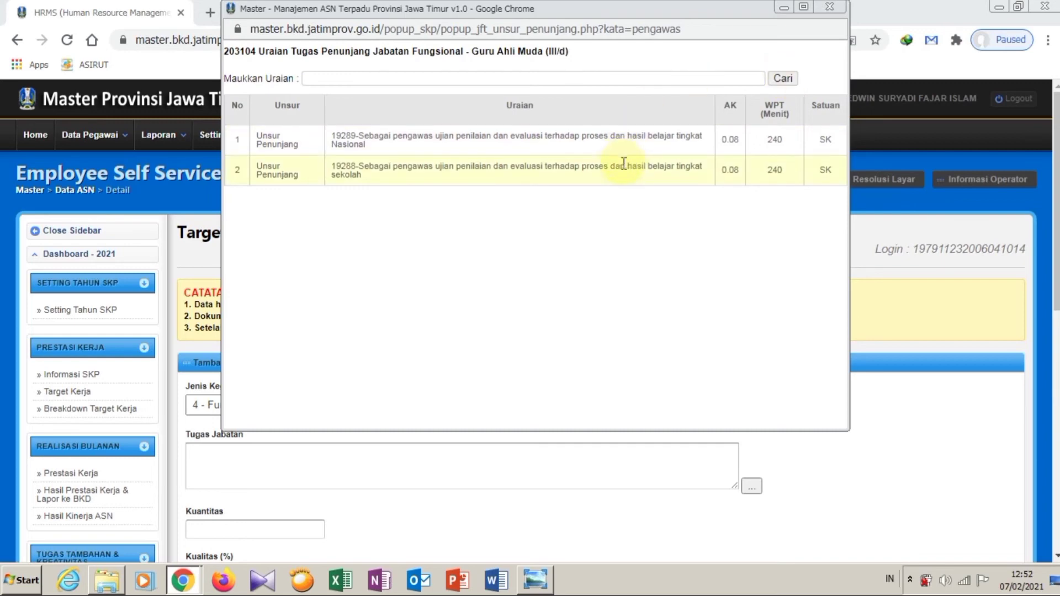
# Step: Compare the descriptions with 2.jpg in Windows Photo Viewer, and choose 19288, the pengawas ujian activity for tingkat sekolah, in Chrome
pyautogui.hotkey('alt', 'Tab')
pyautogui.hotkey('alt', 'Tab')
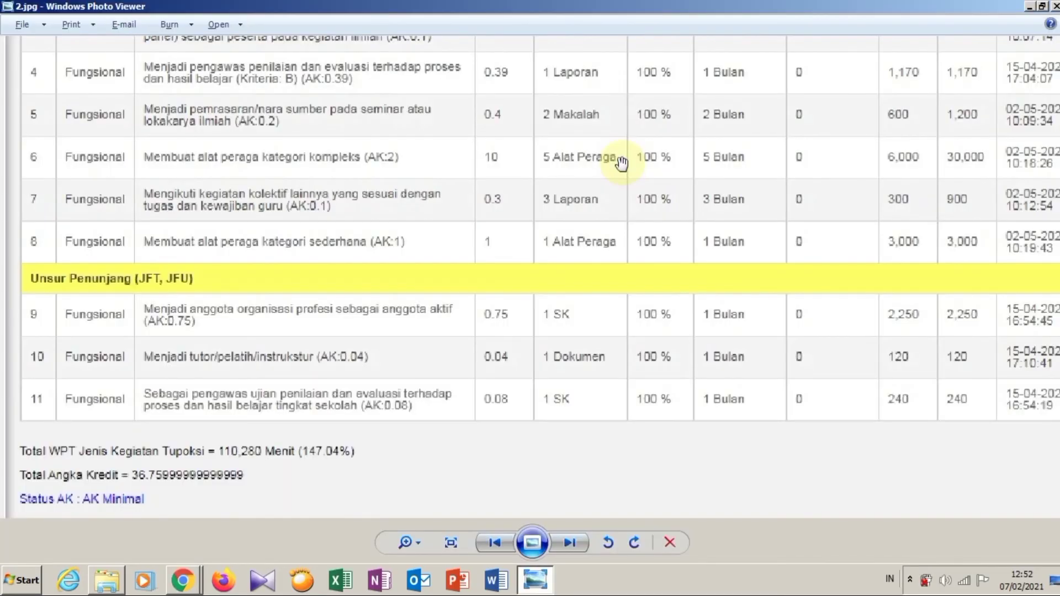
pyautogui.hotkey('alt', 'Tab')
pyautogui.hotkey('alt', 'Tab')
pyautogui.hotkey('alt', 'Tab')
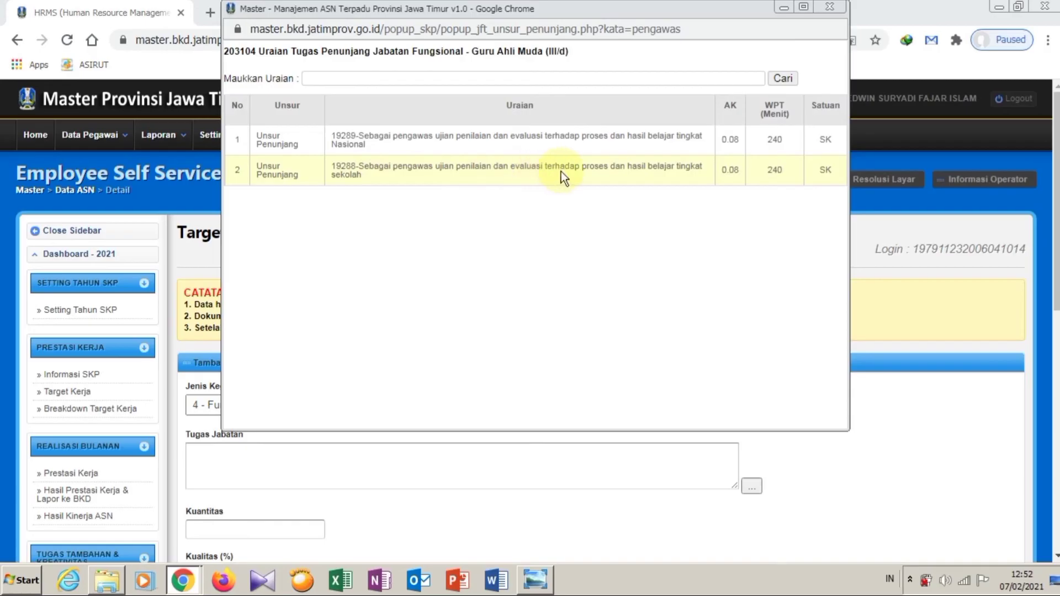
pyautogui.click(605, 171)
# Step: Check 2.jpg in Windows Photo Viewer, and save the pengawas ujian activity in Chrome with Kuantitas 1 and Waktu (Bulan) 1
pyautogui.hotkey('alt', 'Tab')
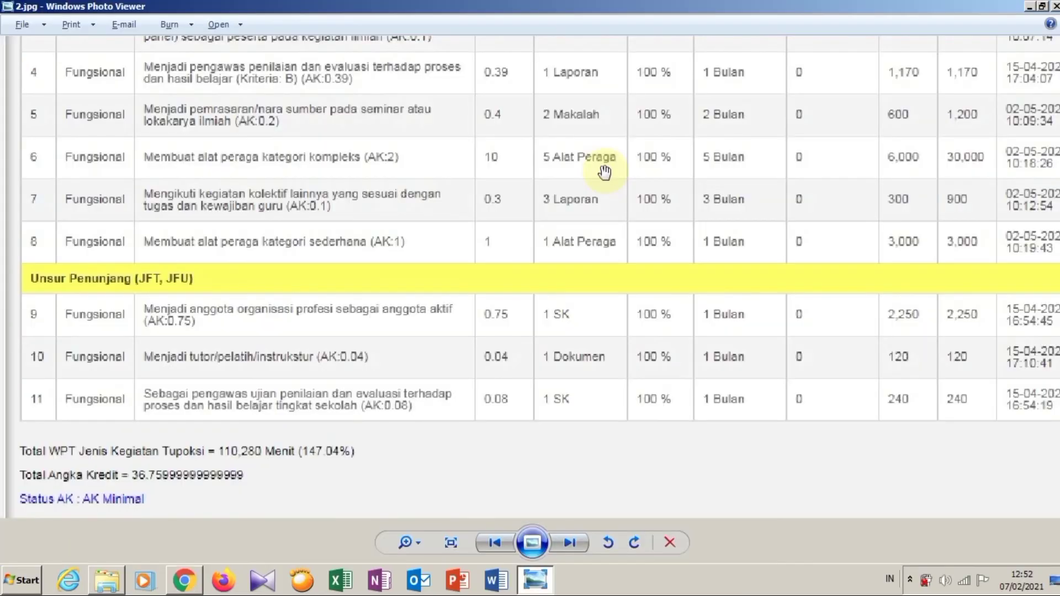
pyautogui.hotkey('alt', 'Tab')
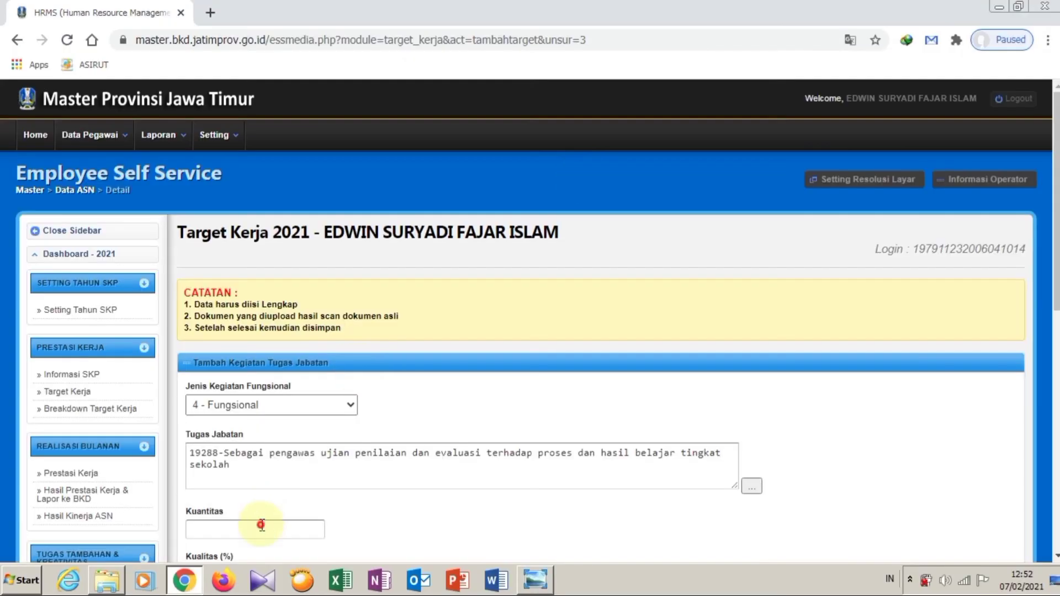
pyautogui.click(263, 528)
pyautogui.write('1')
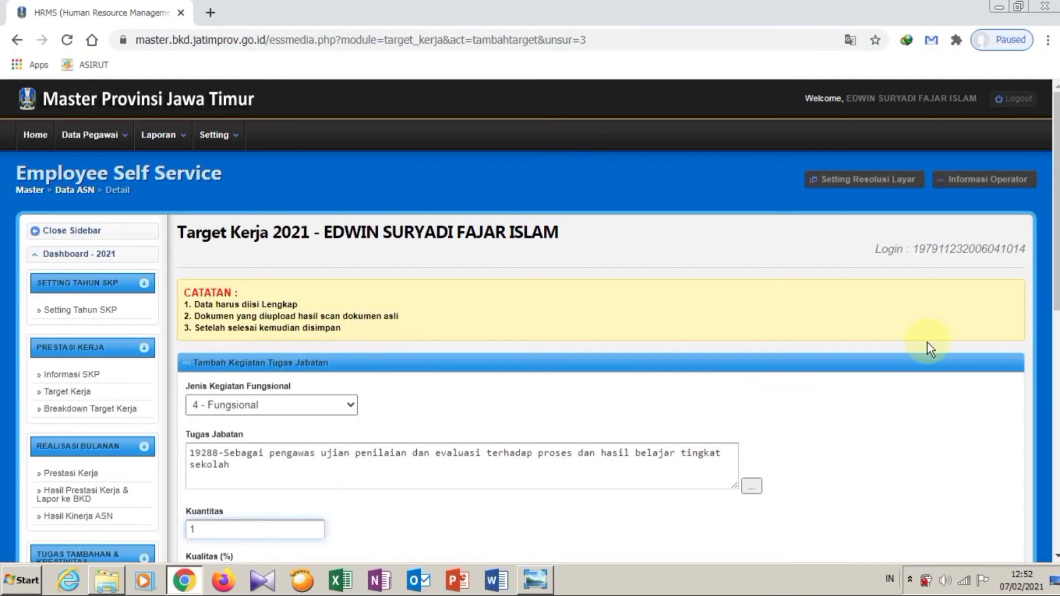
pyautogui.scroll(-3, 932, 289)
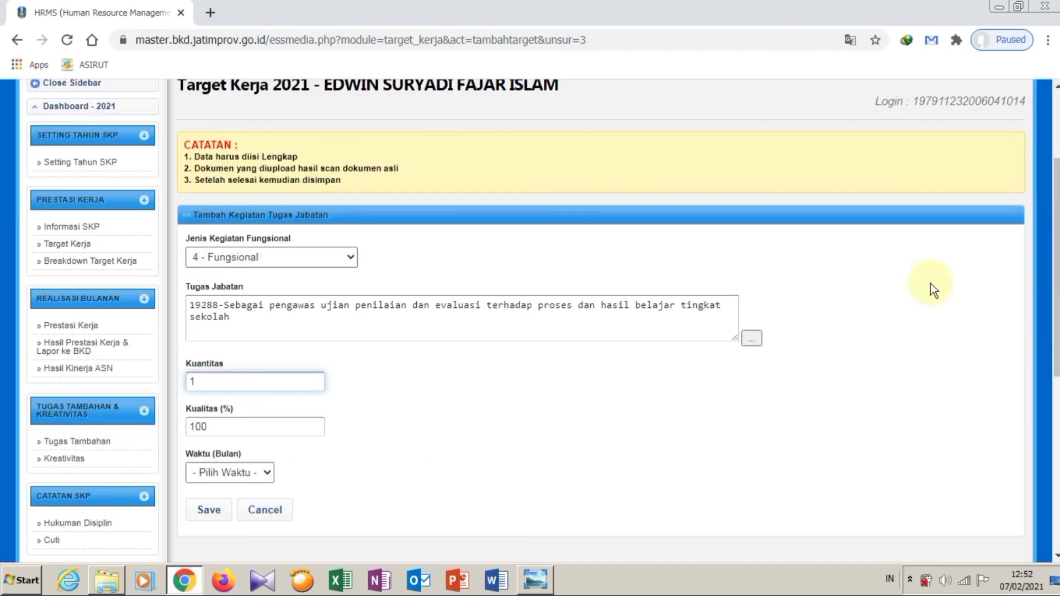
pyautogui.click(265, 474)
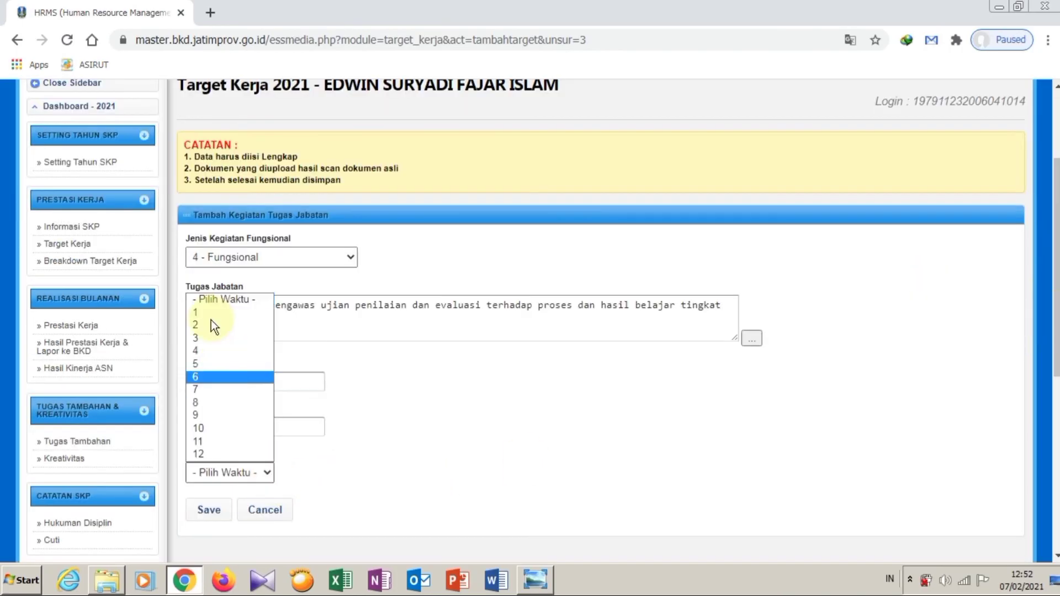
pyautogui.click(211, 316)
pyautogui.click(210, 508)
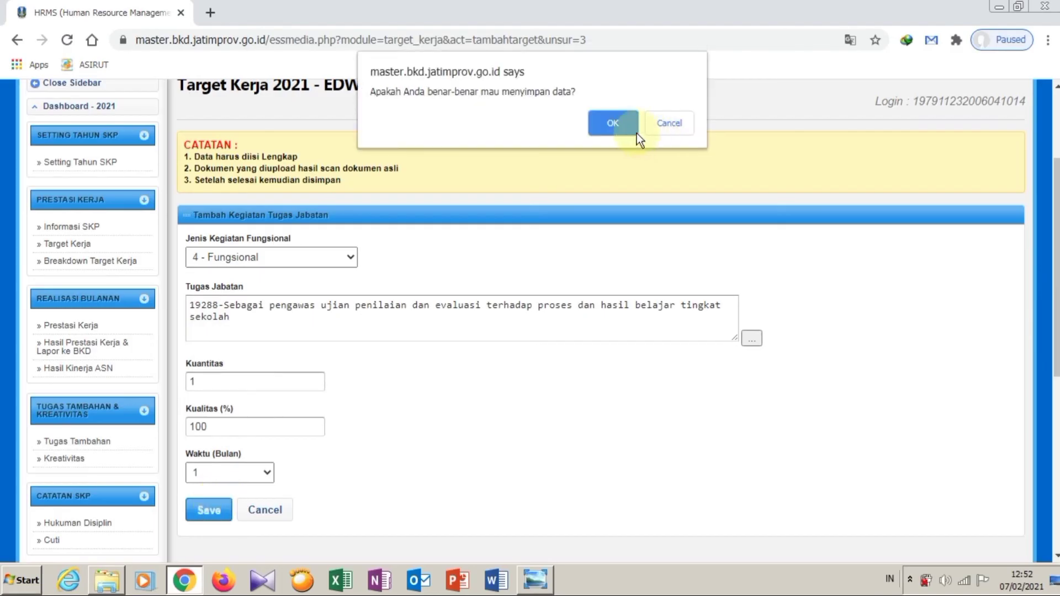
pyautogui.click(625, 125)
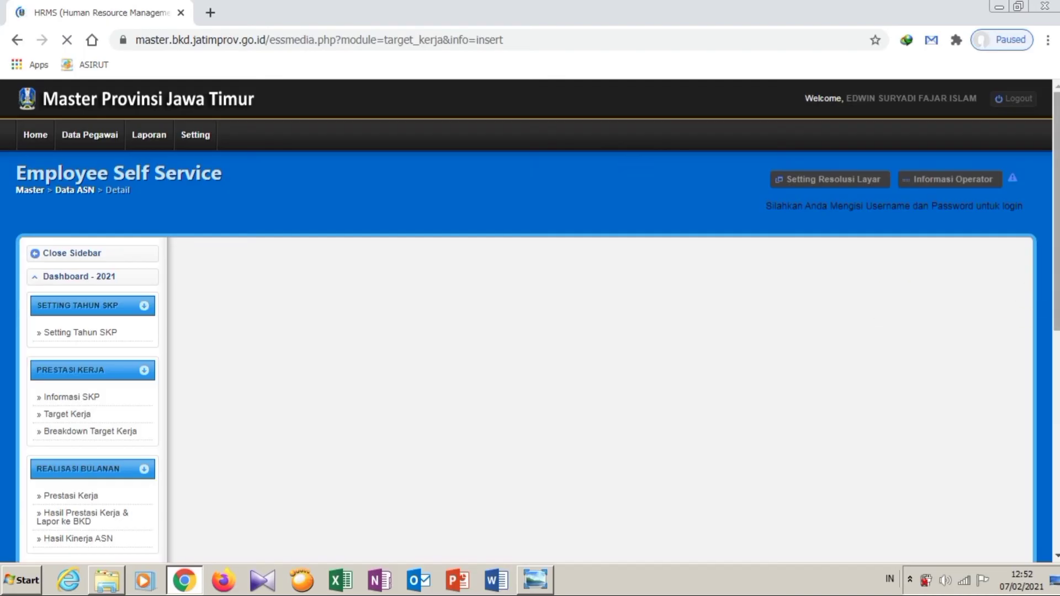
# Step: Review the full target table and its totals, and submit the targets to the direct superior (Kirim Ke Atasan Langsung)
pyautogui.scroll(-6, 1055, 414)
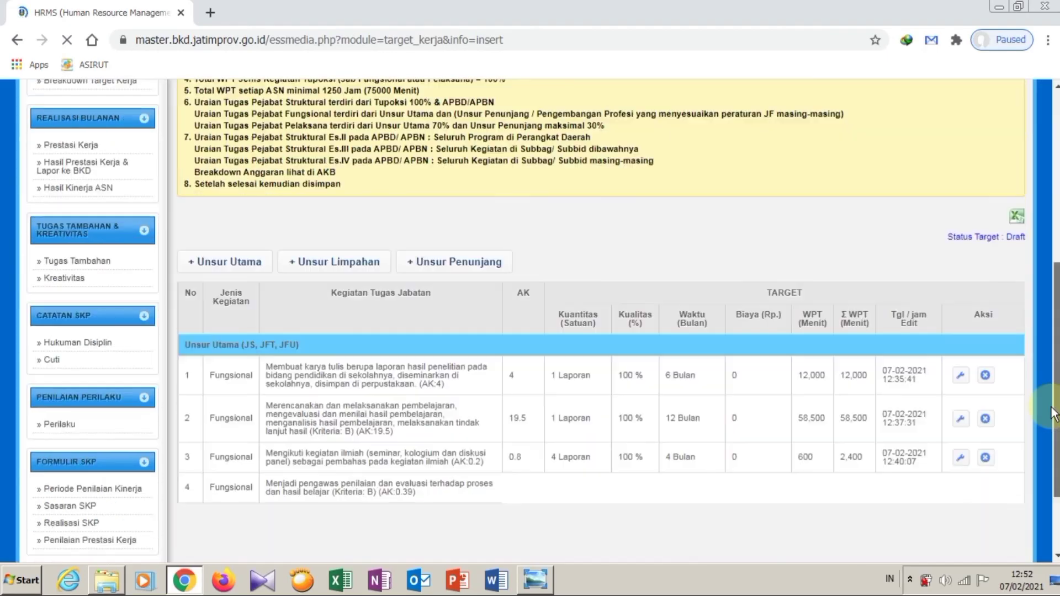
pyautogui.scroll(-2, 1055, 414)
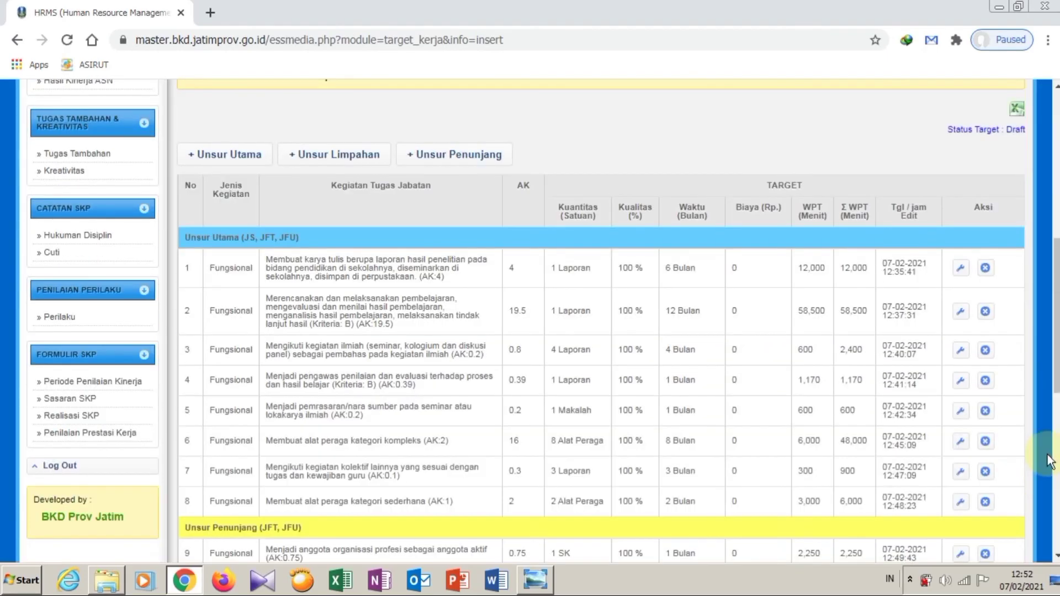
pyautogui.scroll(-3, 1052, 464)
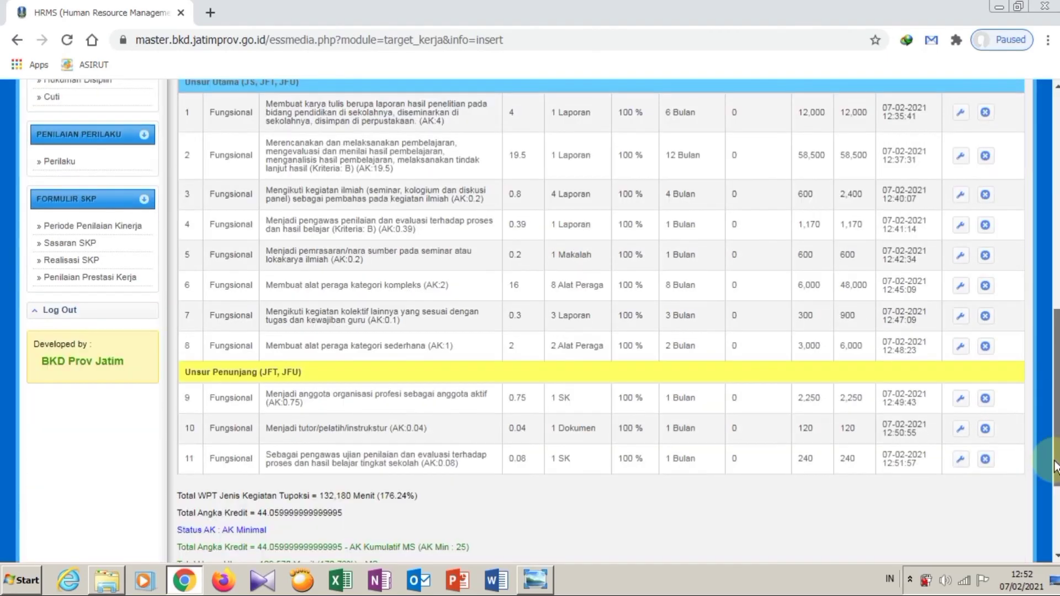
pyautogui.moveTo(1055, 467); pyautogui.dragTo(1051, 519)
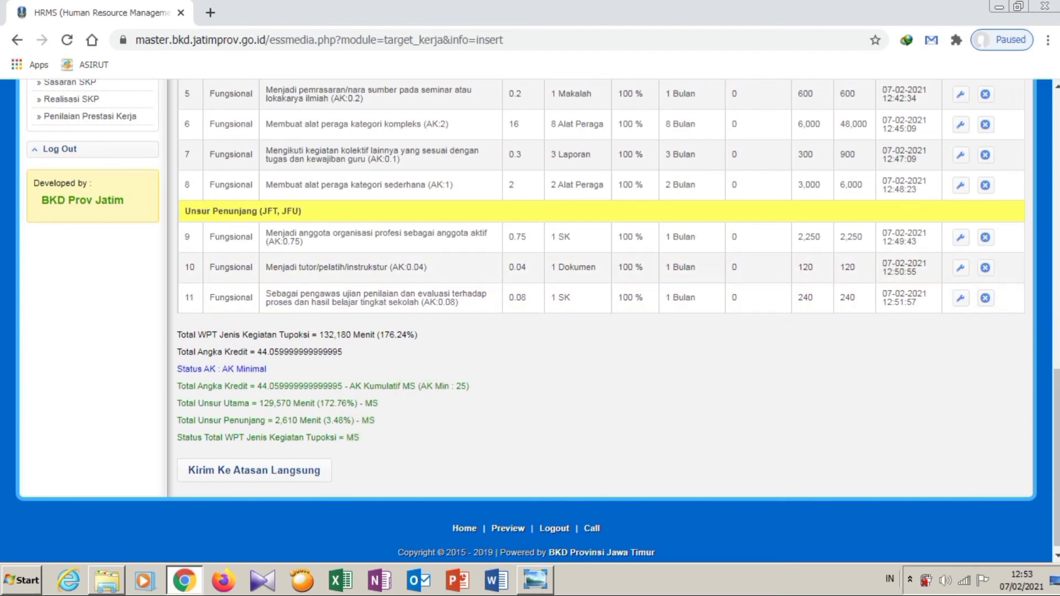
pyautogui.moveTo(1057, 408); pyautogui.dragTo(1054, 308)
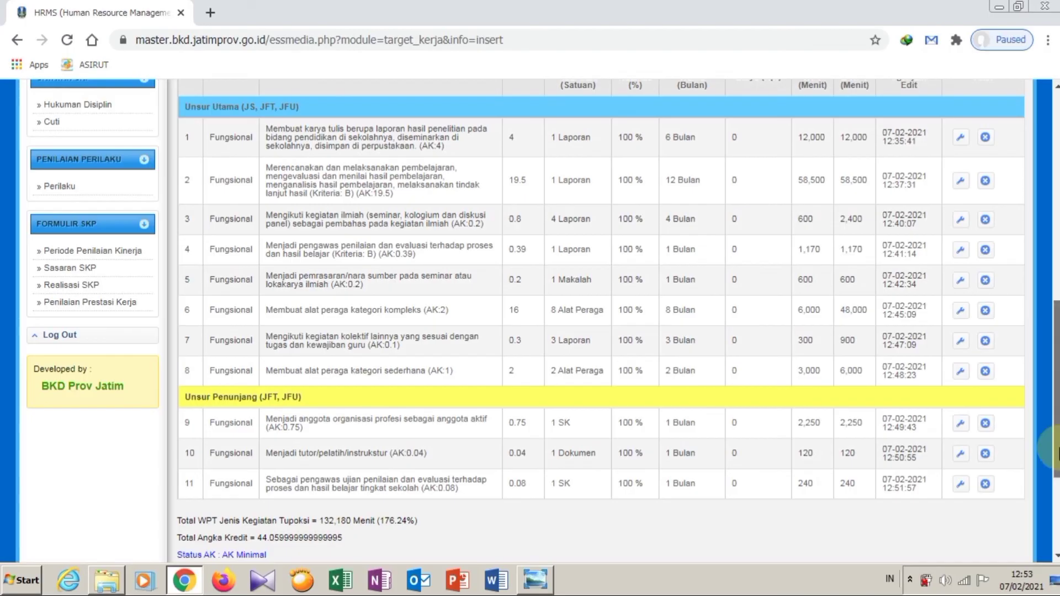
pyautogui.scroll(-4, 1044, 439)
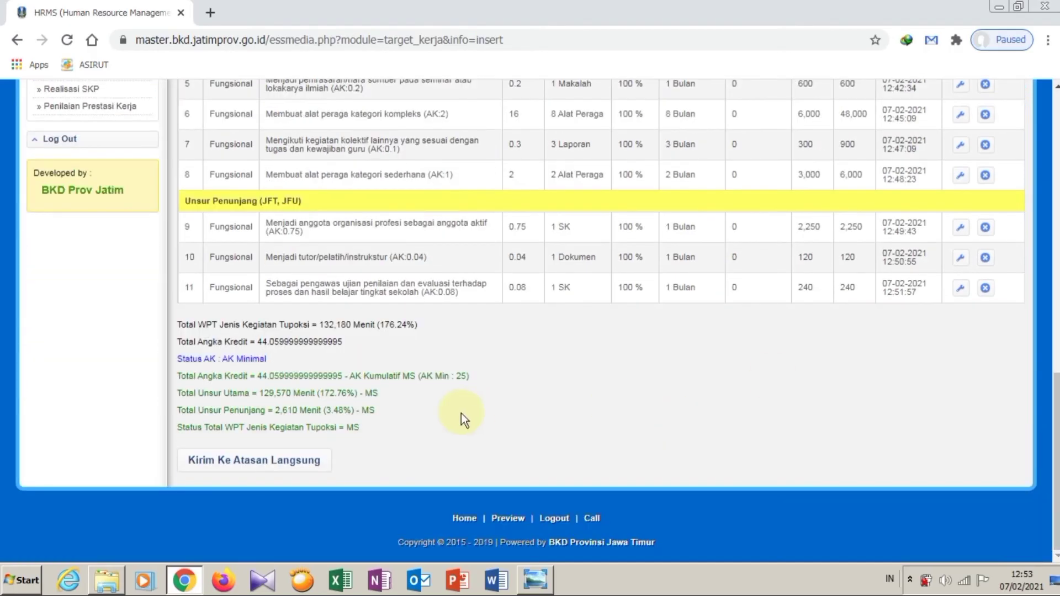
pyautogui.click(289, 459)
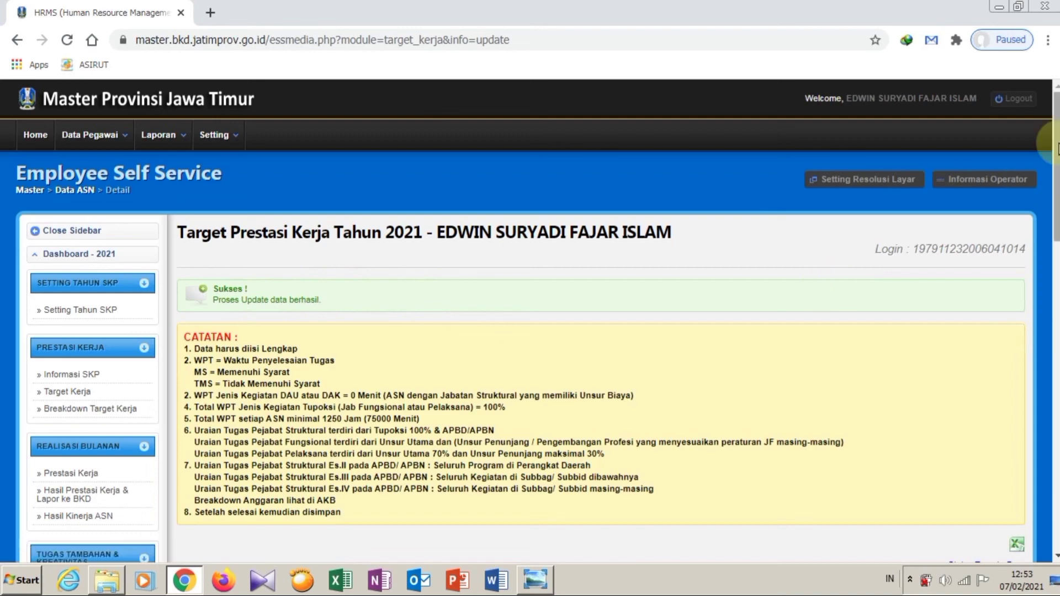
# Step: Examine the submitted targets' Status Target, Verifikasi Atasan, totals, and the superior's notes and revision fields
pyautogui.scroll(-5, 1041, 232)
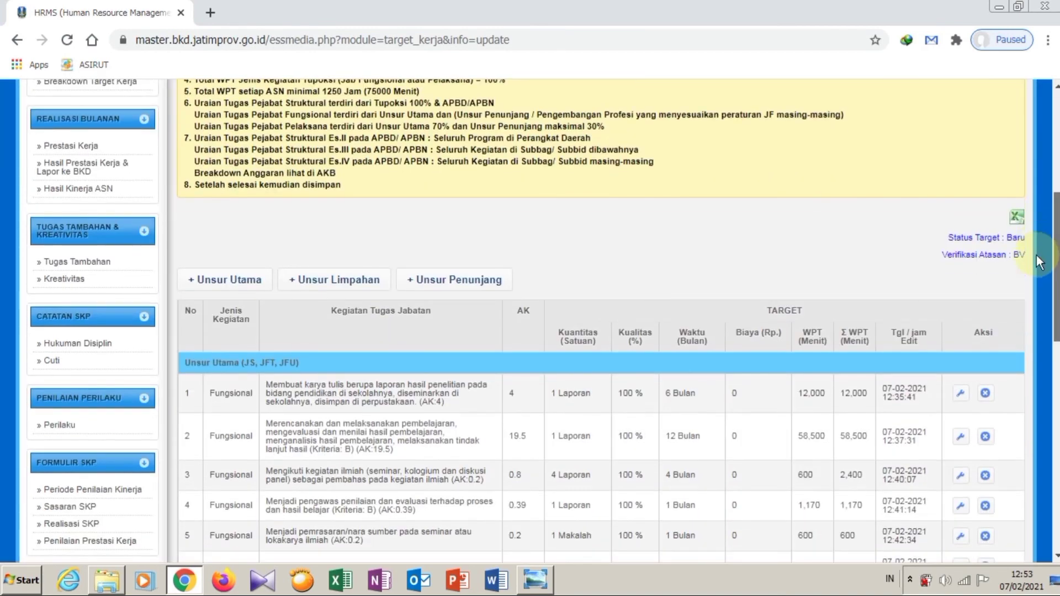
pyautogui.scroll(-1, 1027, 246)
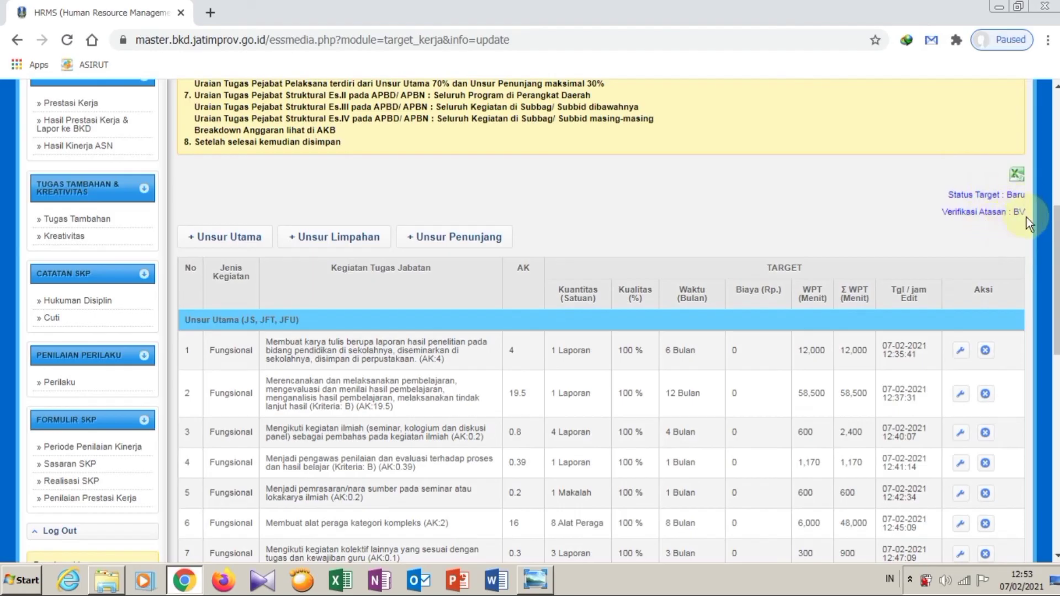
pyautogui.moveTo(1056, 239); pyautogui.dragTo(1037, 463)
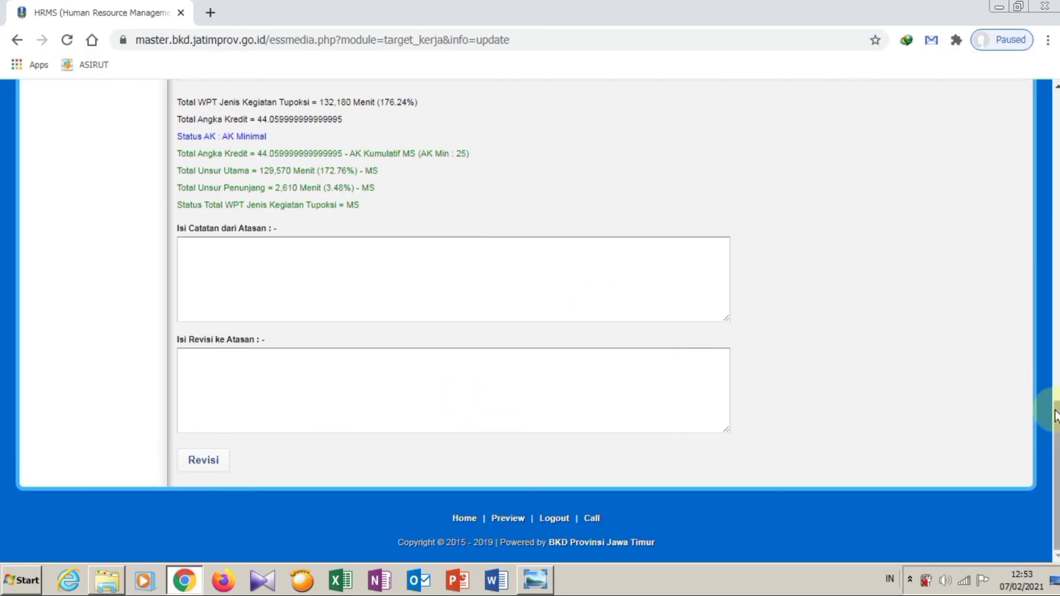
pyautogui.moveTo(1056, 411); pyautogui.dragTo(1056, 195)
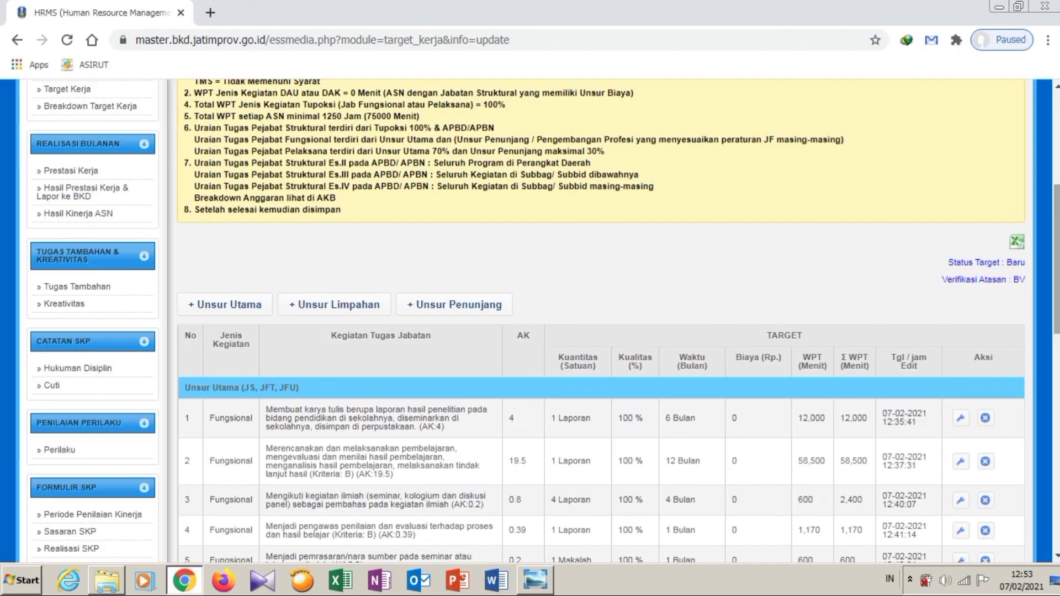
pyautogui.moveTo(1056, 207); pyautogui.dragTo(1056, 178)
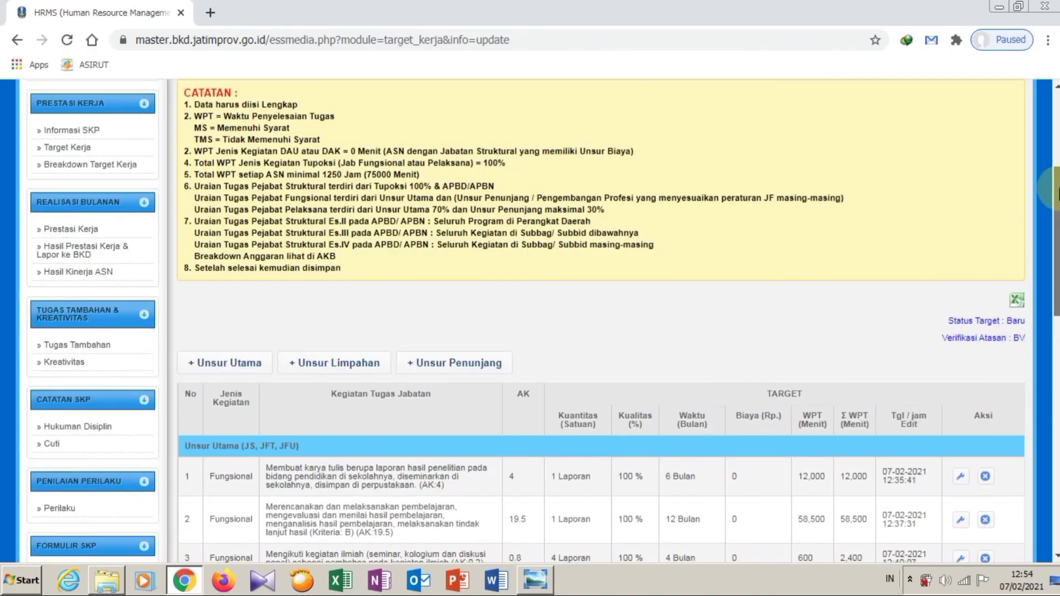